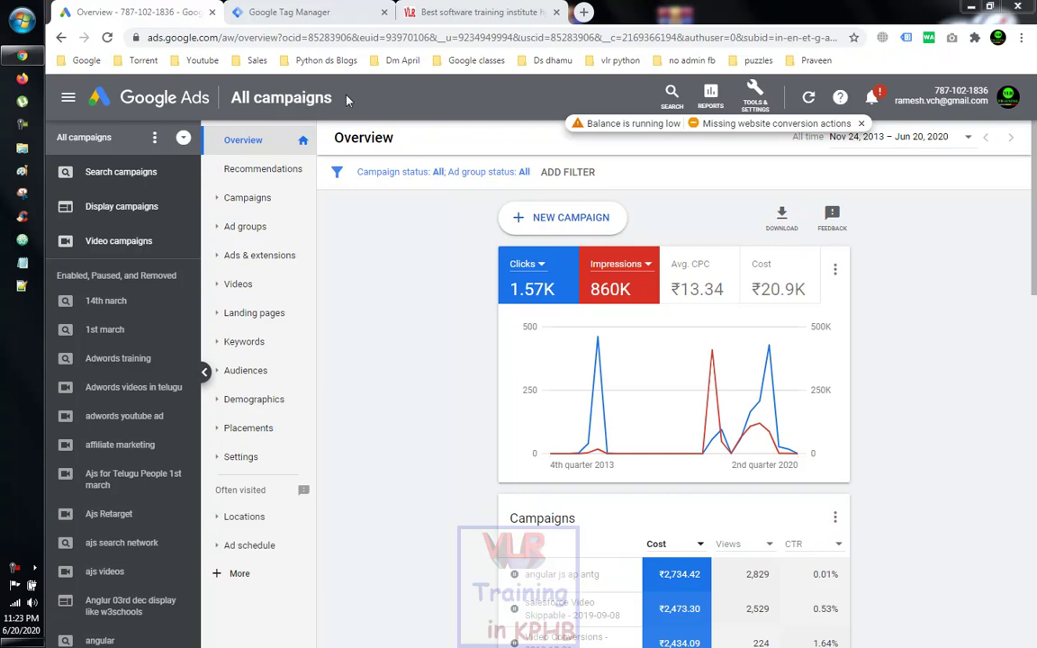
# Step: From Tools & Settings, open Measurement > Conversions and start a new conversion action
pyautogui.click(755, 95)
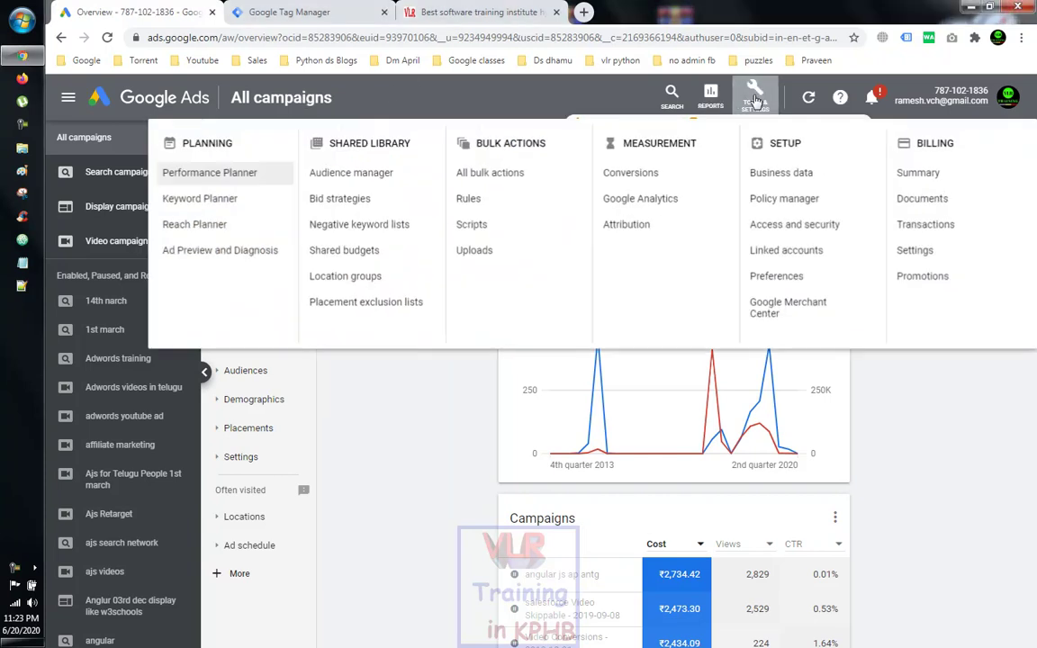
pyautogui.click(641, 180)
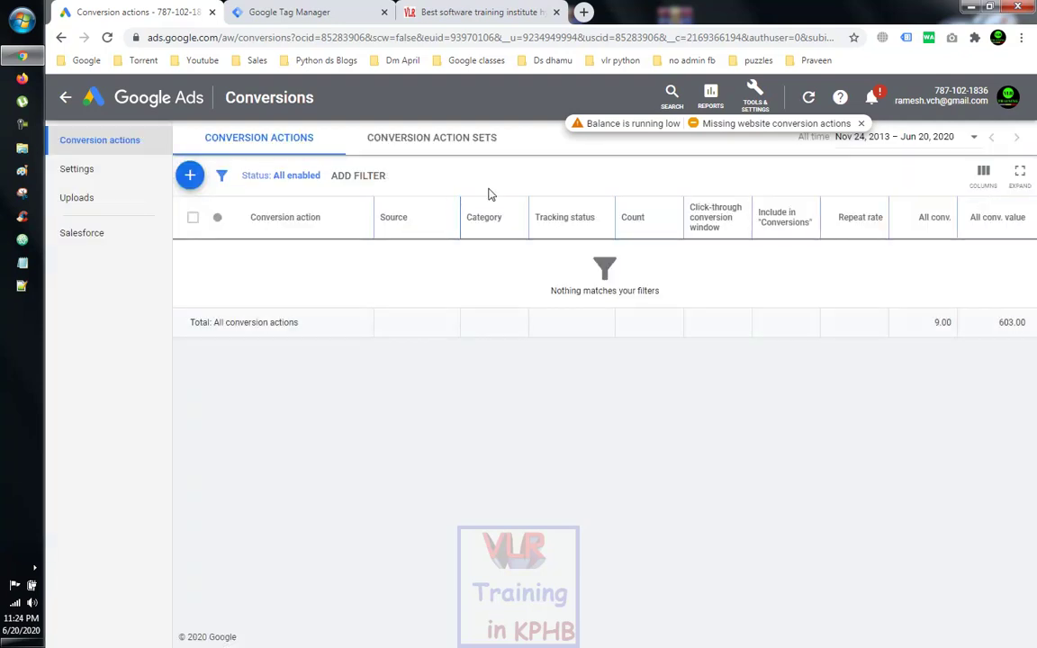
pyautogui.click(190, 179)
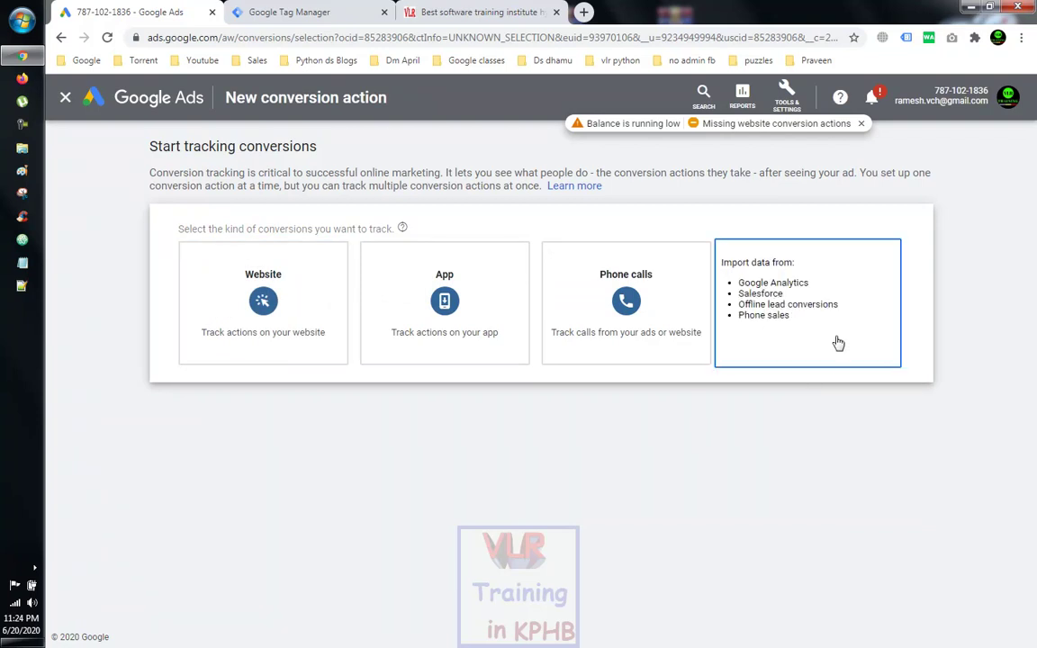
# Step: Choose Website as the conversion type to track
pyautogui.click(266, 325)
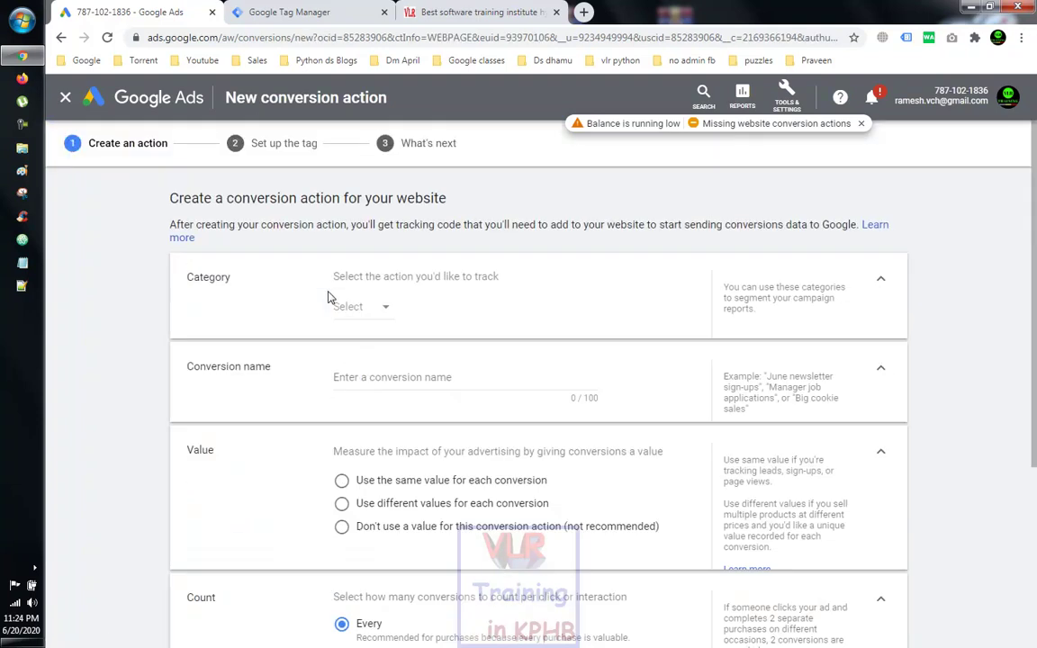
# Step: Set the category to Sign-up and replace the auto-filled name with 'sql page v…'
pyautogui.click(385, 306)
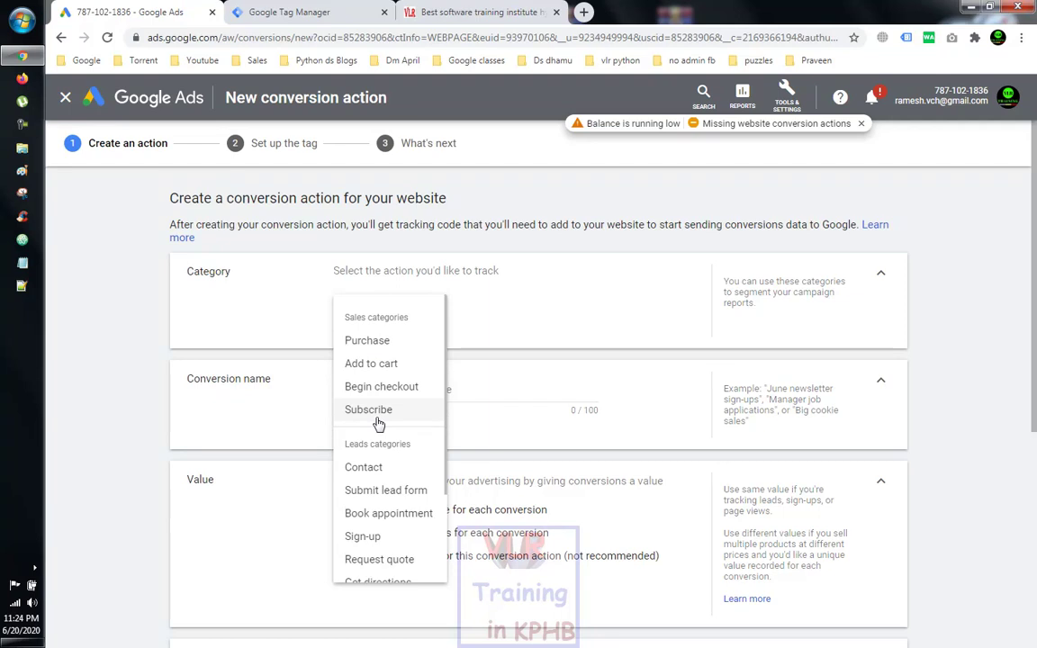
pyautogui.scroll(-1, 389, 442)
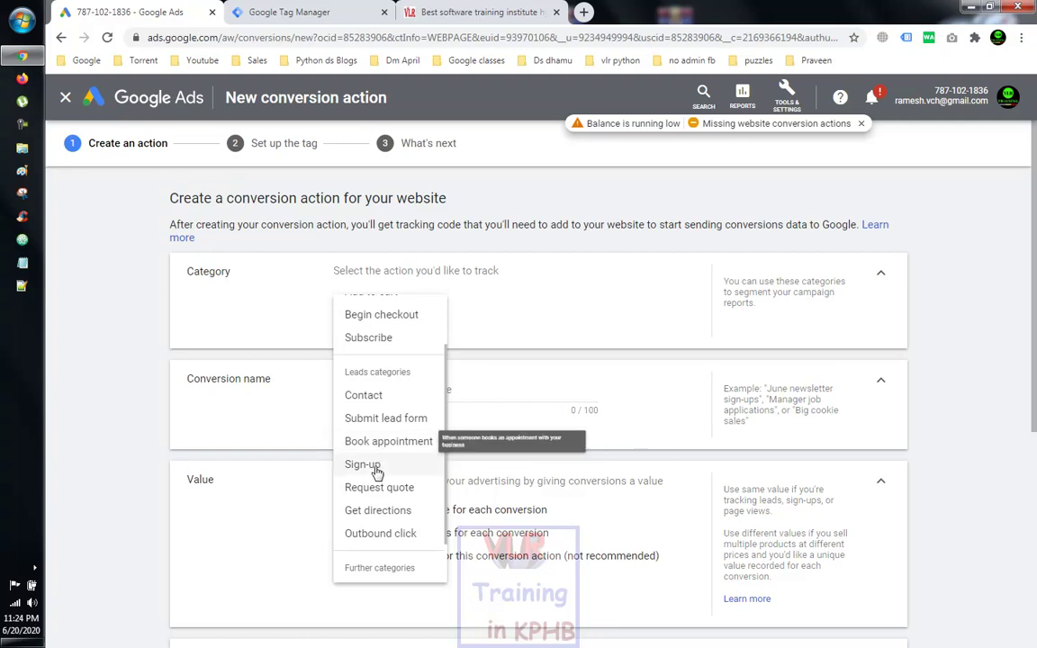
pyautogui.scroll(-1, 387, 495)
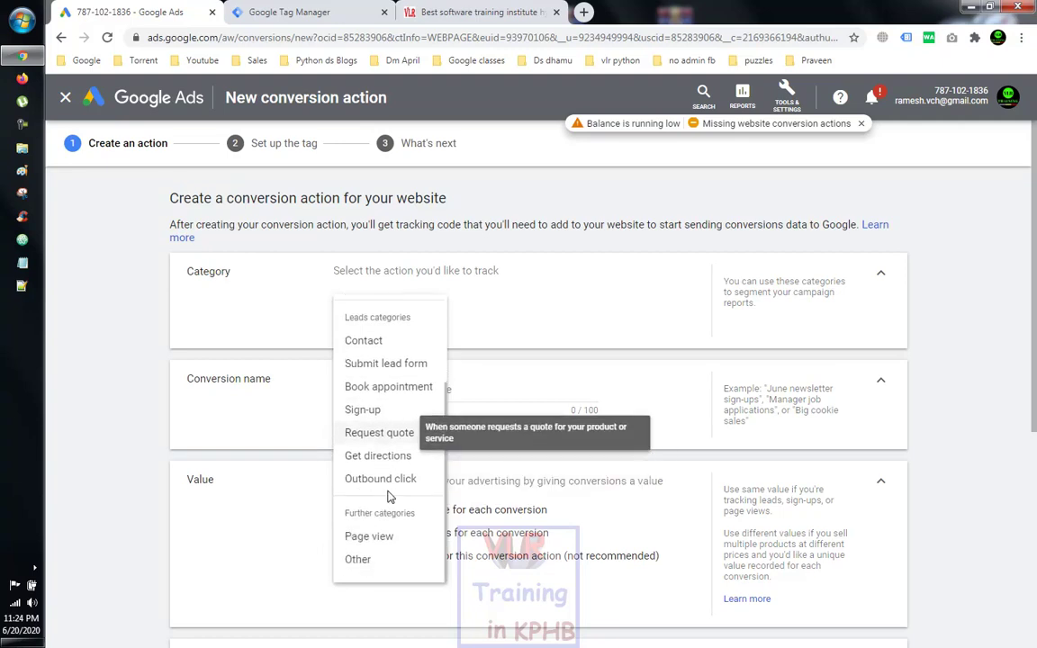
pyautogui.click(392, 412)
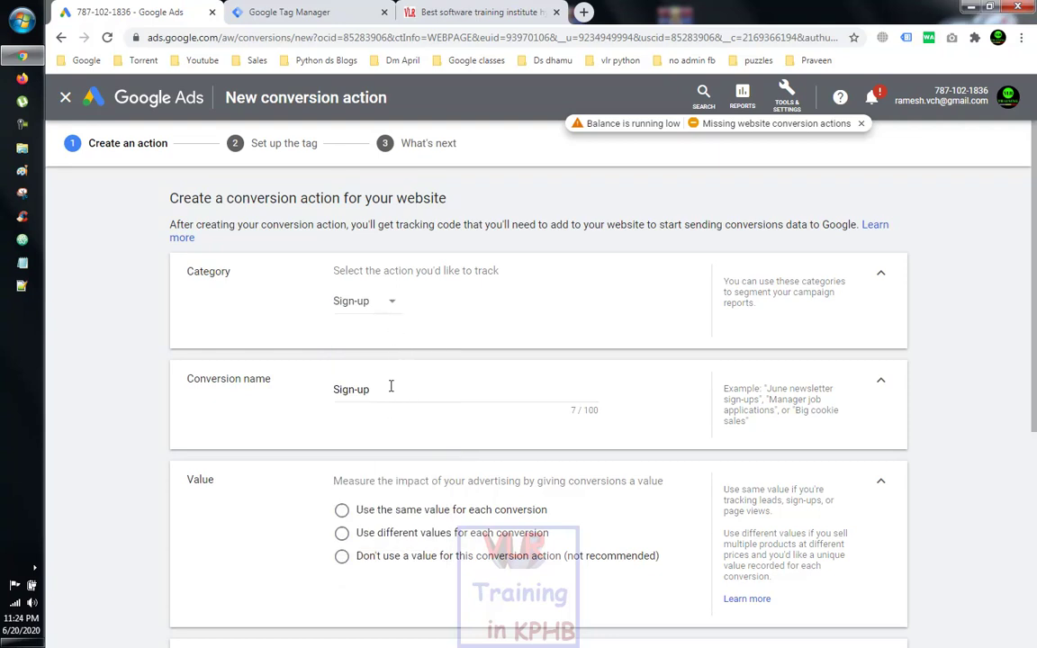
pyautogui.tripleClick(386, 387)
pyautogui.write('s')
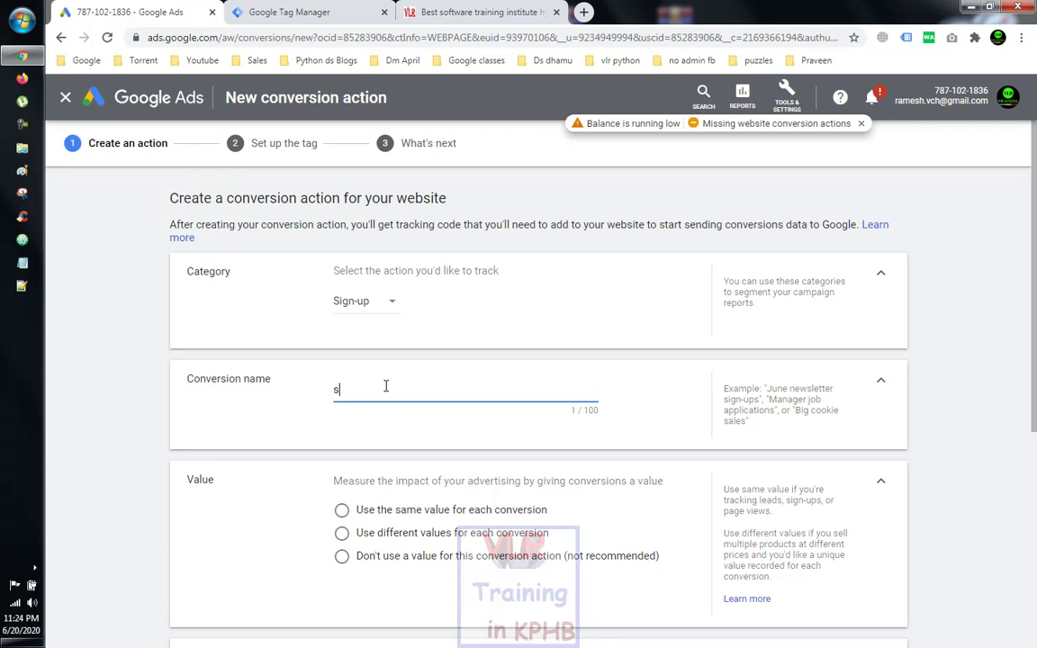
pyautogui.write('ql pag')
pyautogui.write('e vies')
# Step: Open vlrtraining.in's SQL training videos in telugu page and reach its sign-up form
pyautogui.click(498, 8)
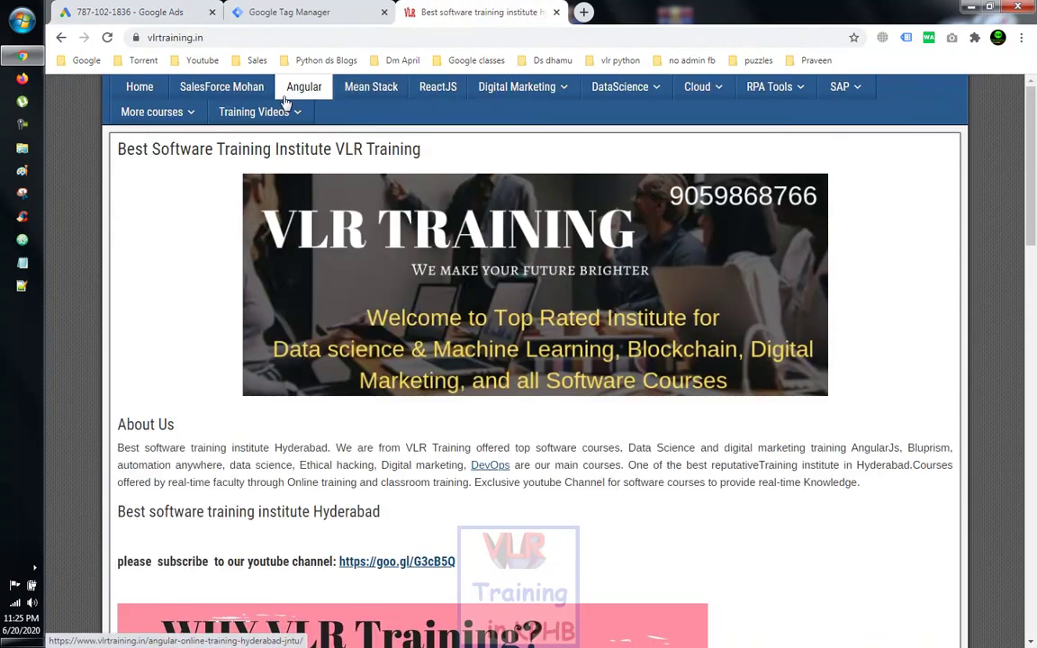
pyautogui.moveTo(259, 112)
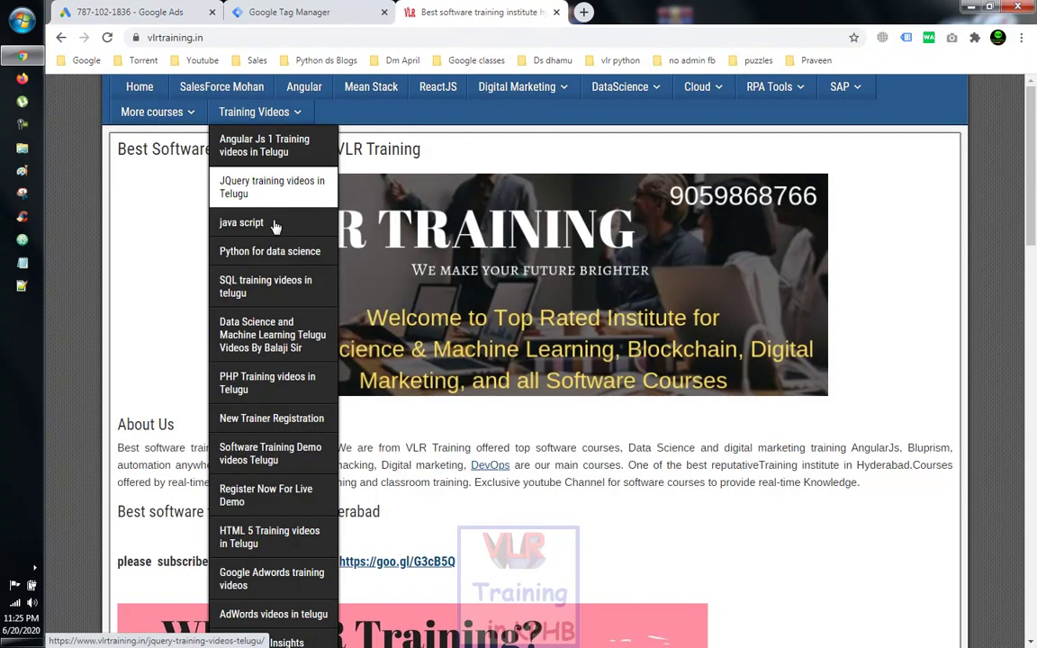
pyautogui.click(279, 288)
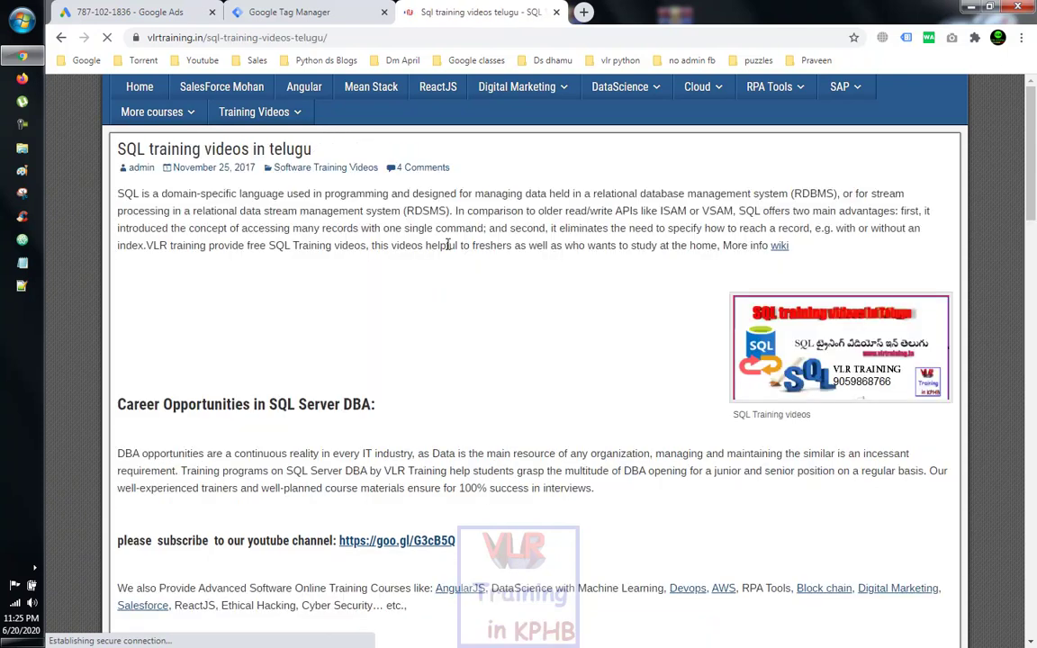
pyautogui.scroll(-3, 446, 243)
pyautogui.scroll(-2, 449, 249)
pyautogui.scroll(-2, 270, 348)
pyautogui.click(379, 257)
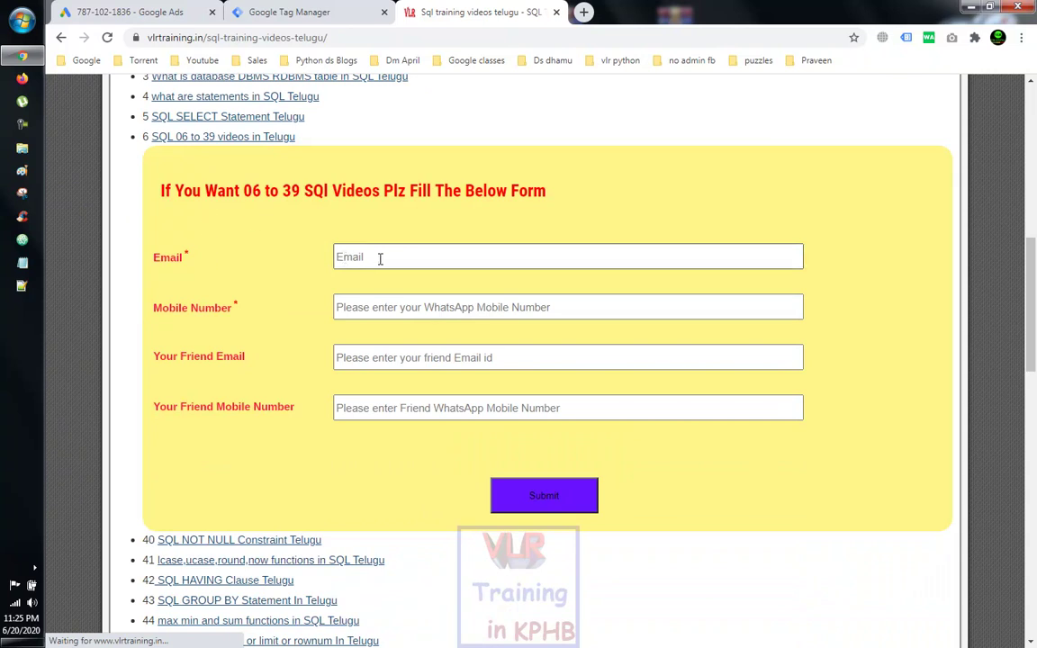
# Step: Copy the SQL page's web address into the Notepad note, then return to the form
pyautogui.click(199, 39)
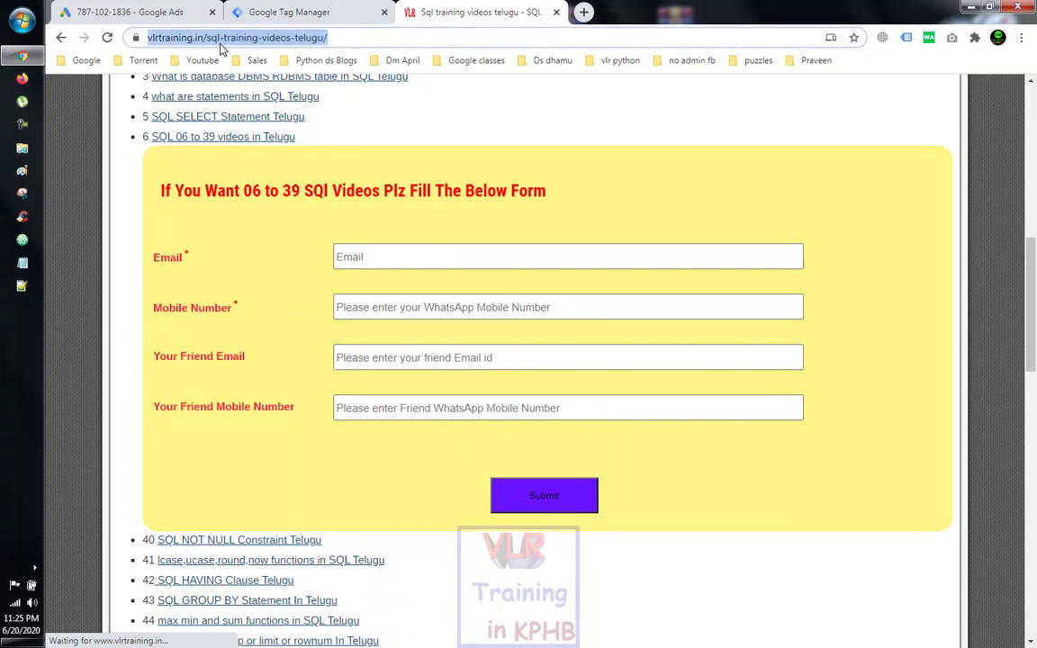
pyautogui.rightClick(220, 43)
pyautogui.click(259, 122)
pyautogui.click(22, 261)
pyautogui.rightClick(377, 210)
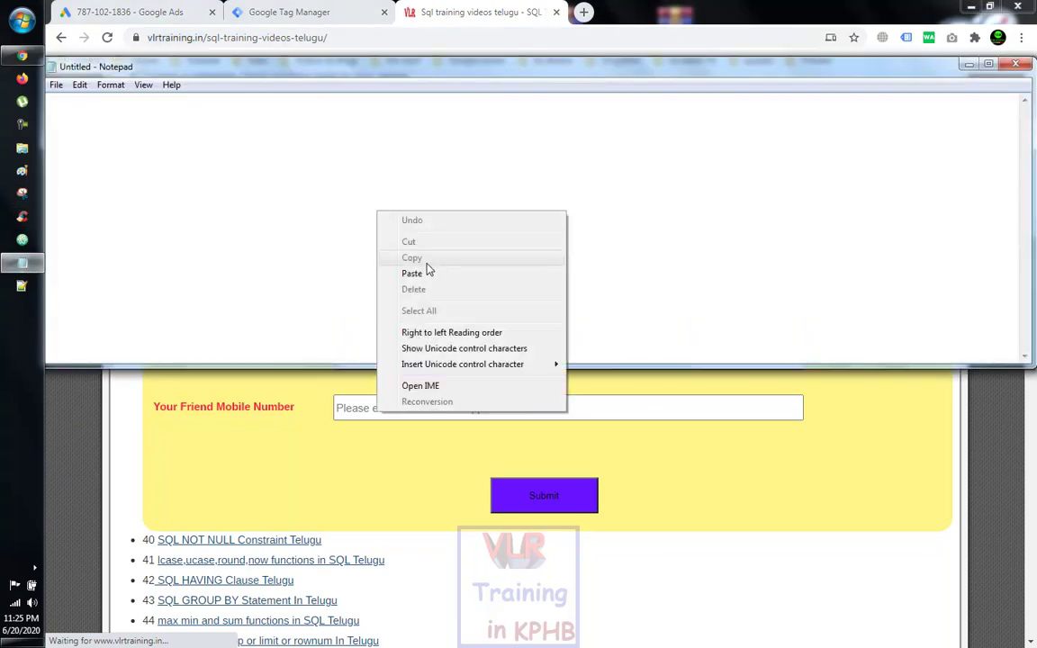
pyautogui.click(411, 272)
pyautogui.click(320, 464)
pyautogui.click(392, 258)
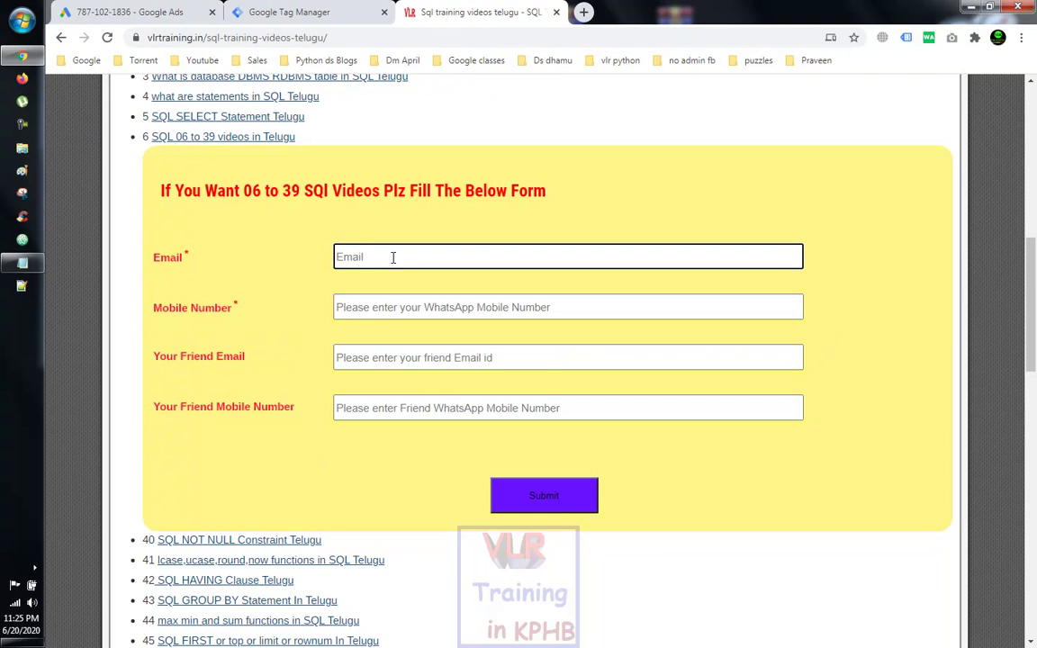
# Step: Fill in an e-mail address and the autofilled mobile number, then submit the form
pyautogui.scroll(-3, 393, 256)
pyautogui.scroll(1, 393, 256)
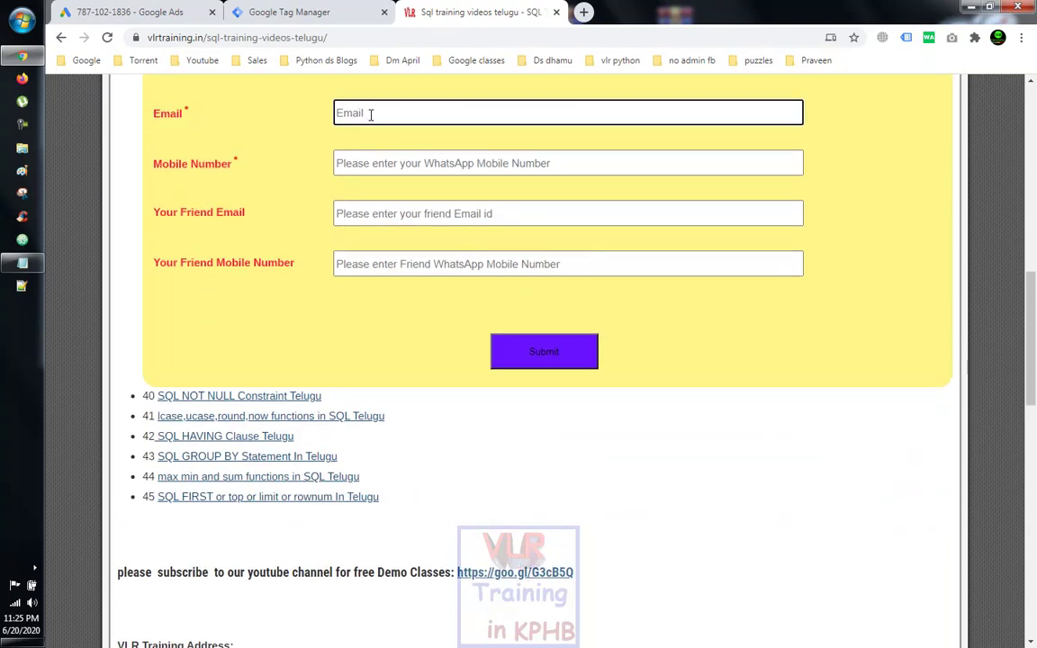
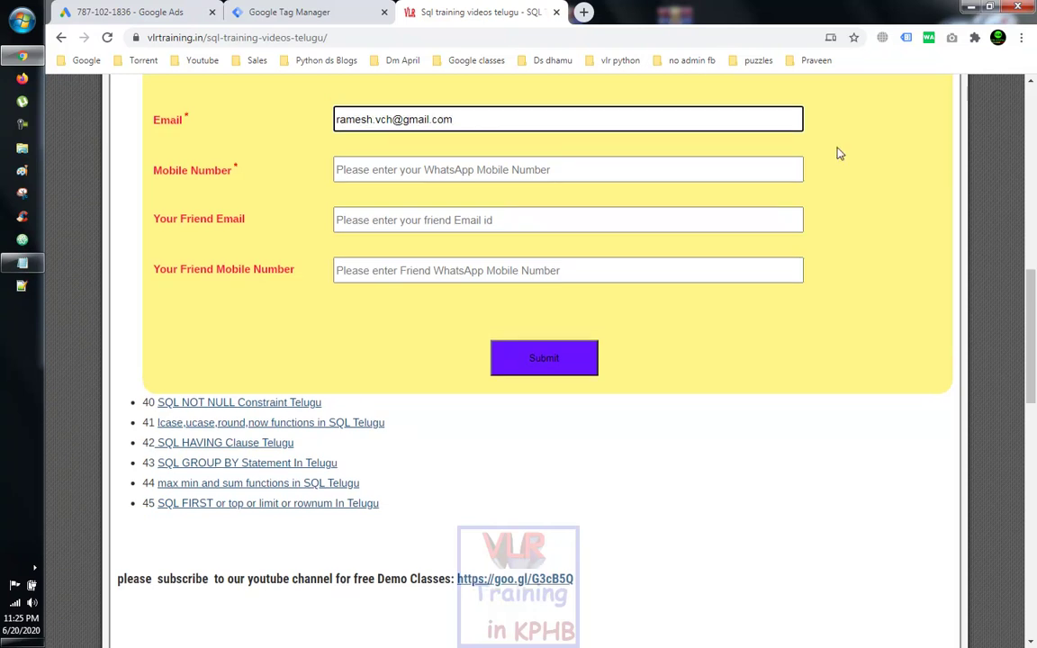
pyautogui.scroll(5, 1032, 227)
pyautogui.scroll(5, 1031, 227)
pyautogui.scroll(-8, 1031, 227)
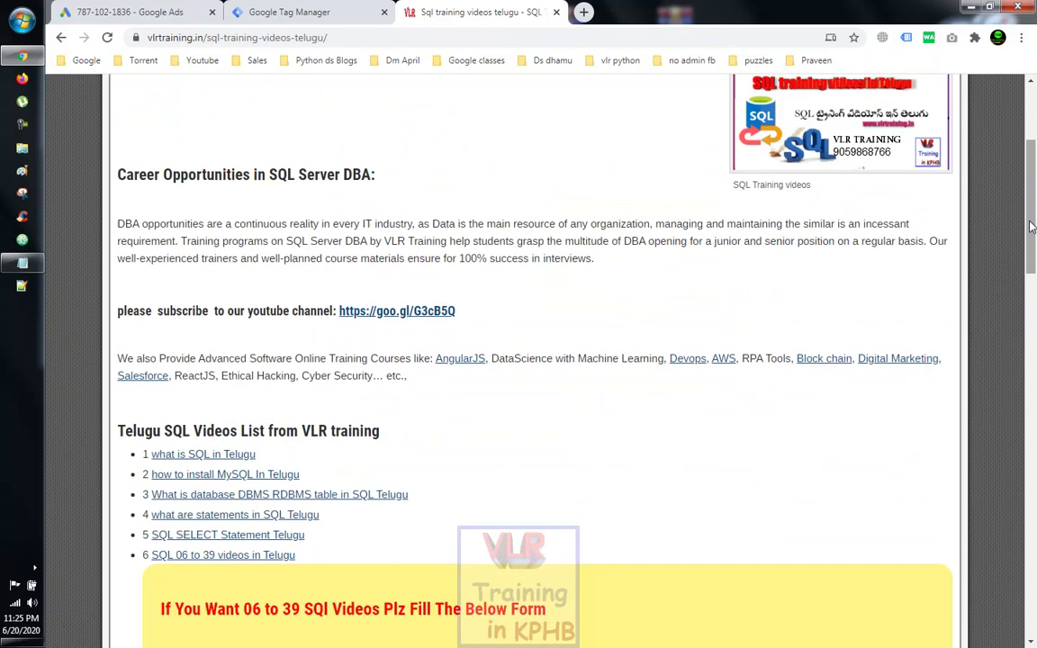
pyautogui.scroll(-1, 1032, 227)
pyautogui.click(412, 163)
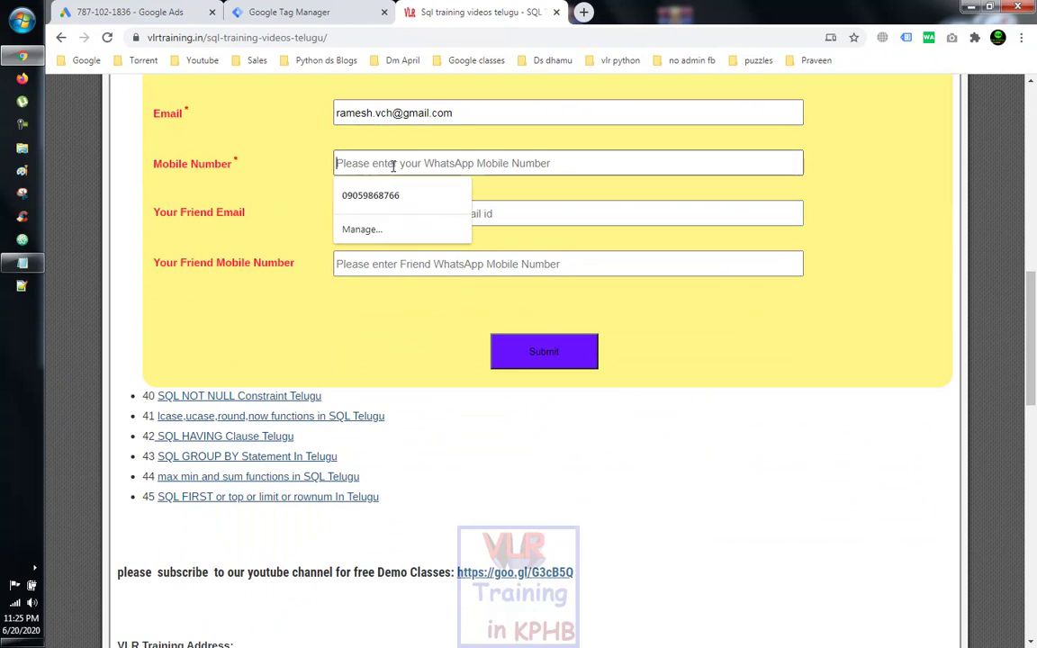
pyautogui.click(370, 195)
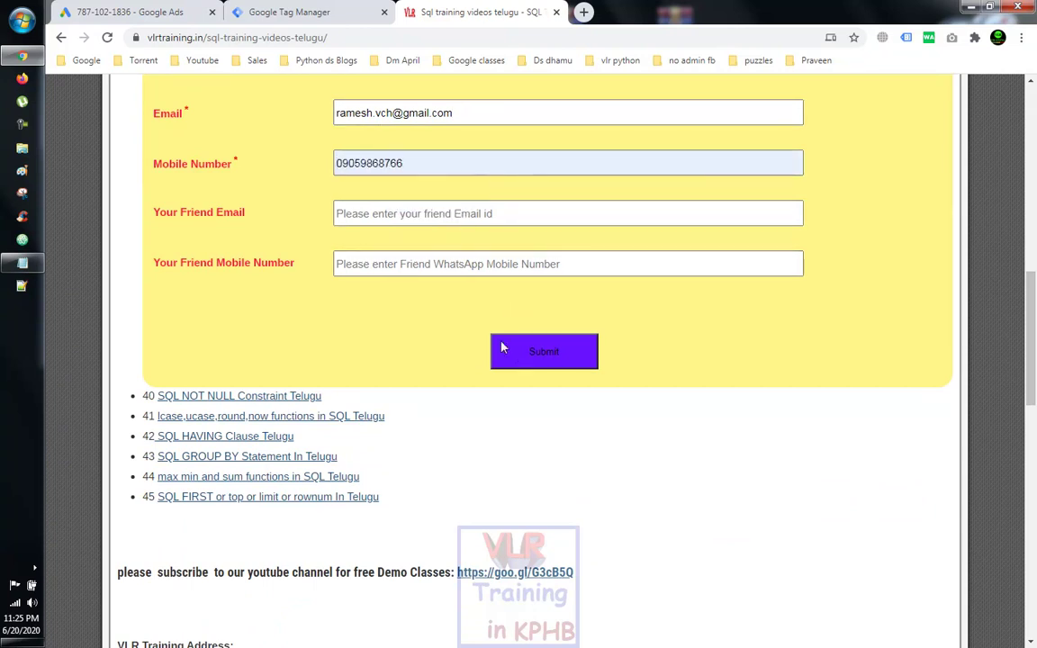
pyautogui.click(527, 358)
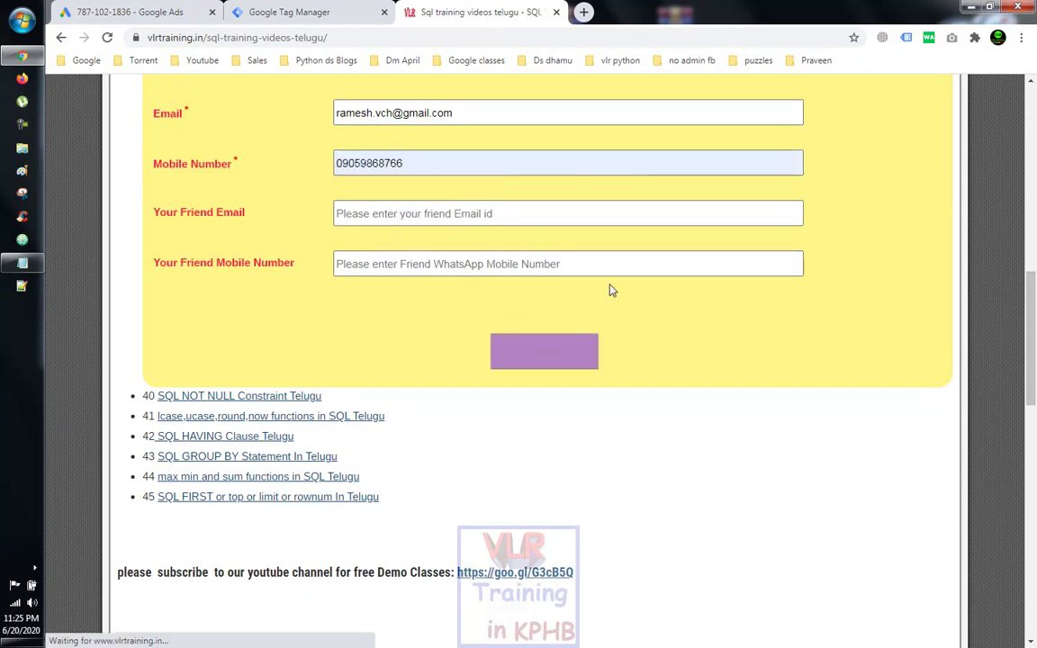
# Step: Follow the vlrtraining.in/sql redirect link to the SQL online training videos page
pyautogui.scroll(-3, 610, 288)
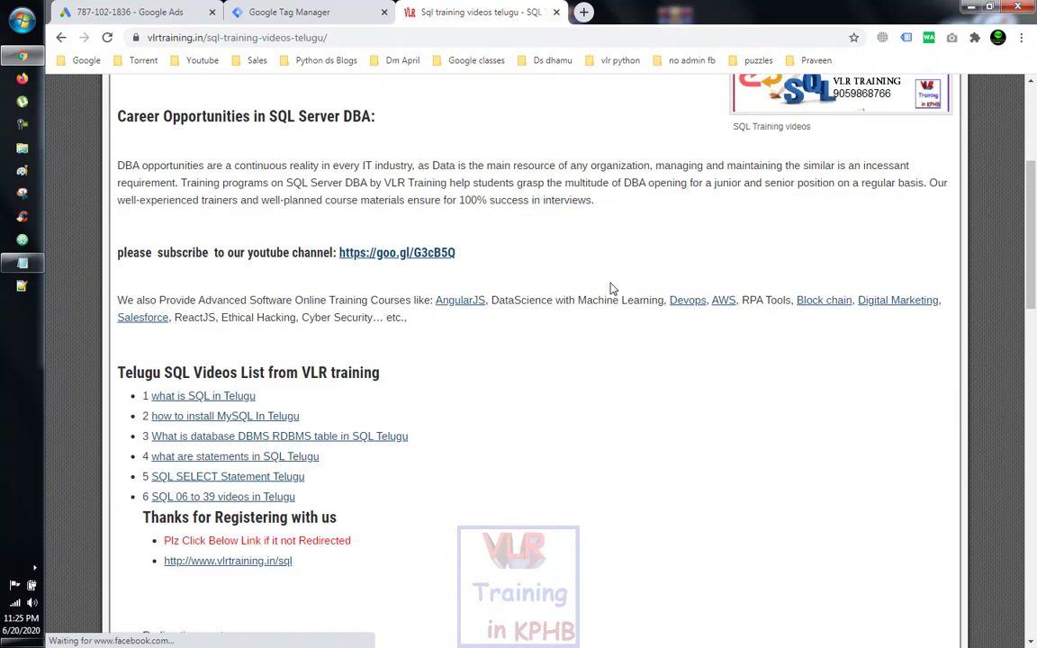
pyautogui.scroll(-2, 610, 288)
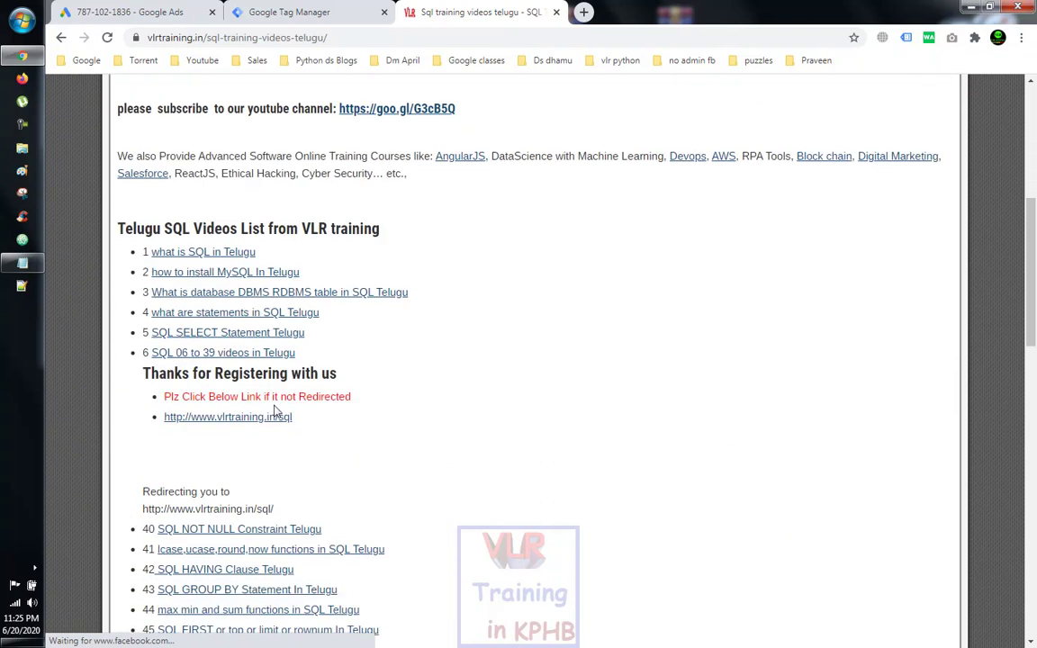
pyautogui.click(290, 417)
# Step: Copy the thank-you page address onto a new line in the Notepad note
pyautogui.click(361, 37)
pyautogui.rightClick(361, 37)
pyautogui.click(393, 108)
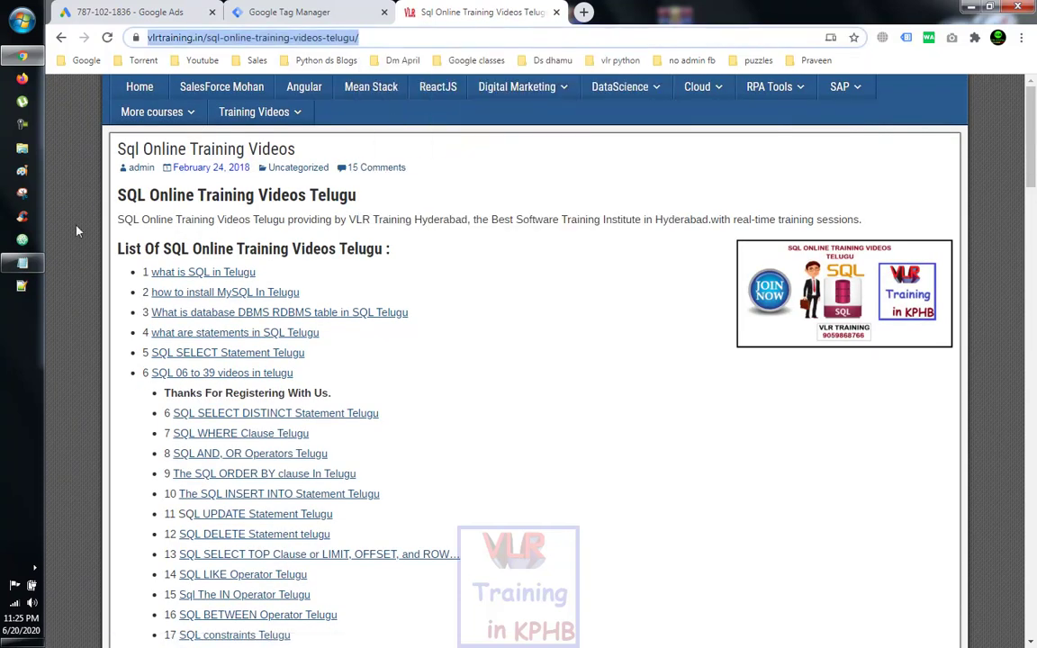
pyautogui.click(5, 266)
pyautogui.press('Return')
pyautogui.hotkey('ctrl', 'v')
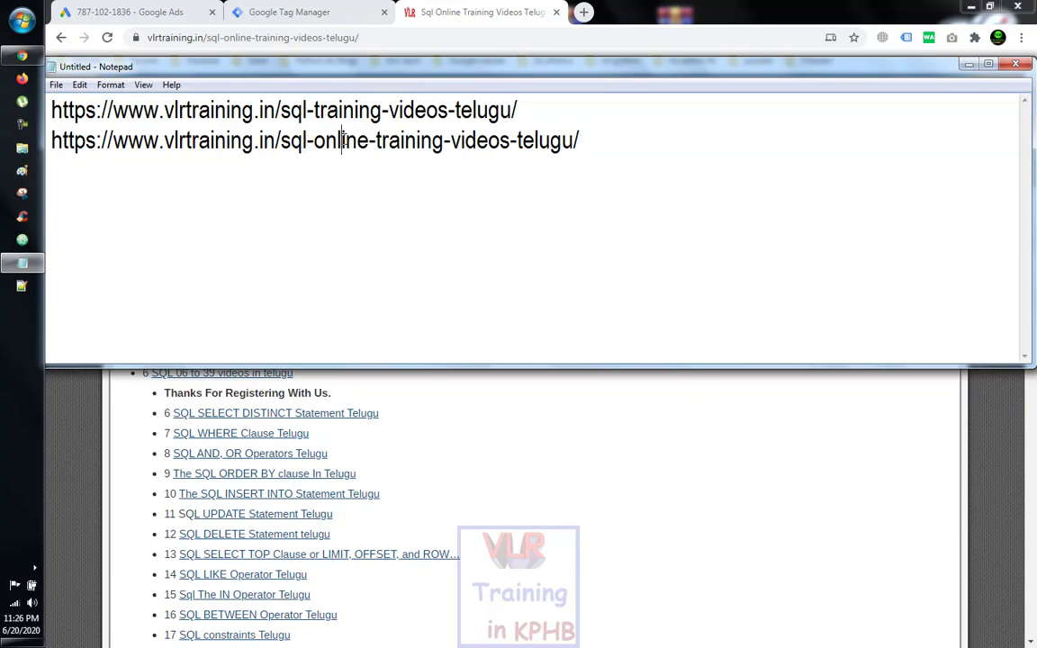
# Step: Review the noted addresses and switch to the Google Tag Manager tab
pyautogui.click(477, 452)
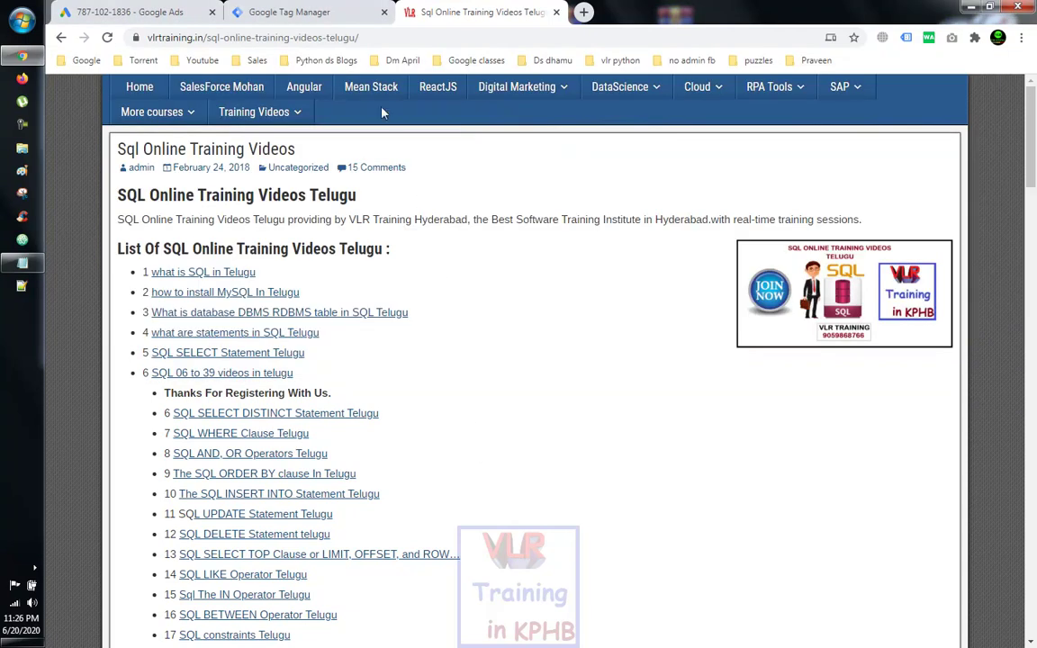
pyautogui.click(22, 262)
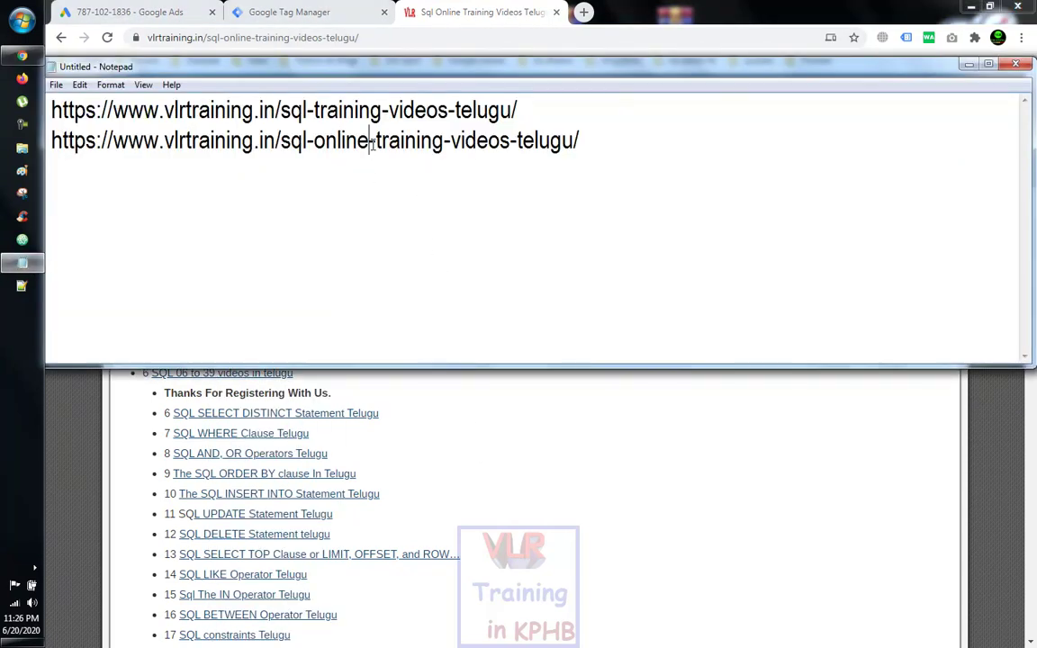
pyautogui.click(308, 15)
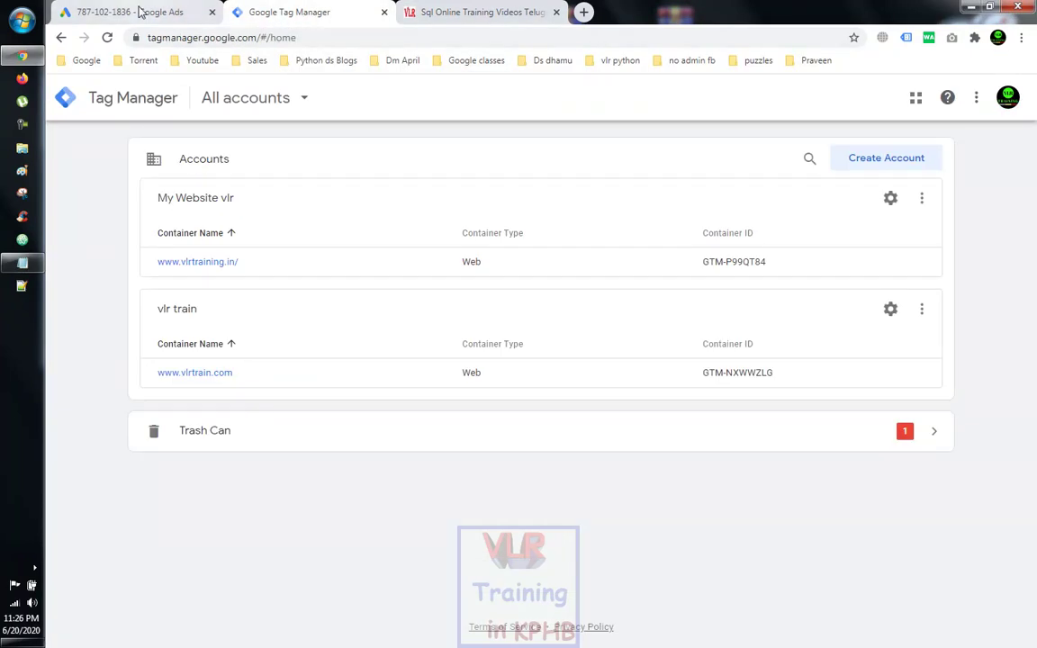
# Step: Finish the name 'sql page views' and give each conversion the same value of ₹1
pyautogui.click(139, 11)
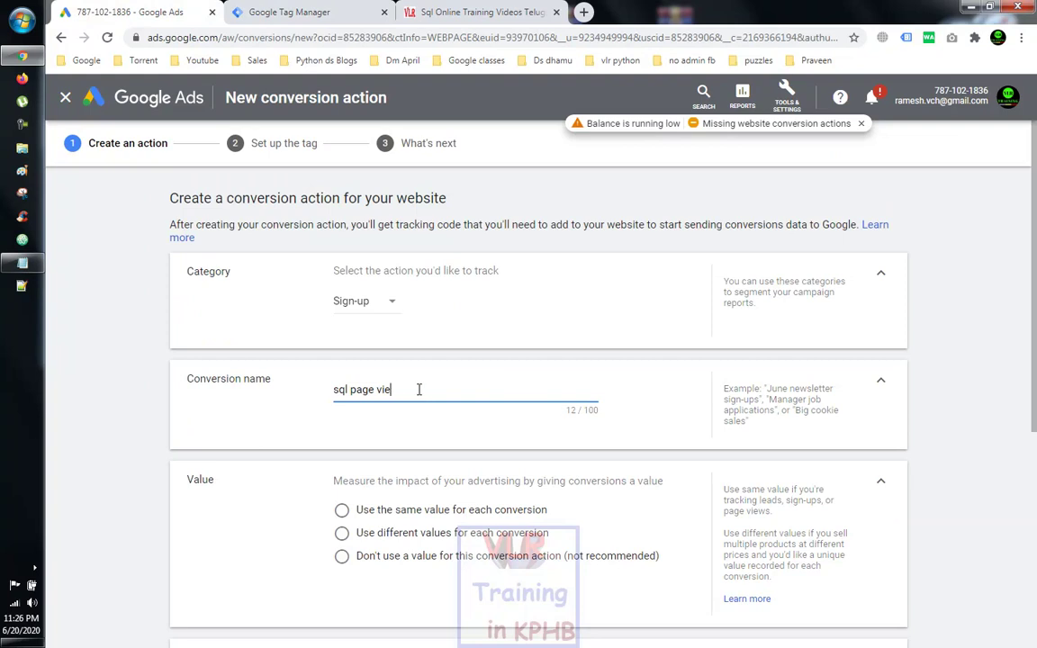
pyautogui.write('w')
pyautogui.click(341, 510)
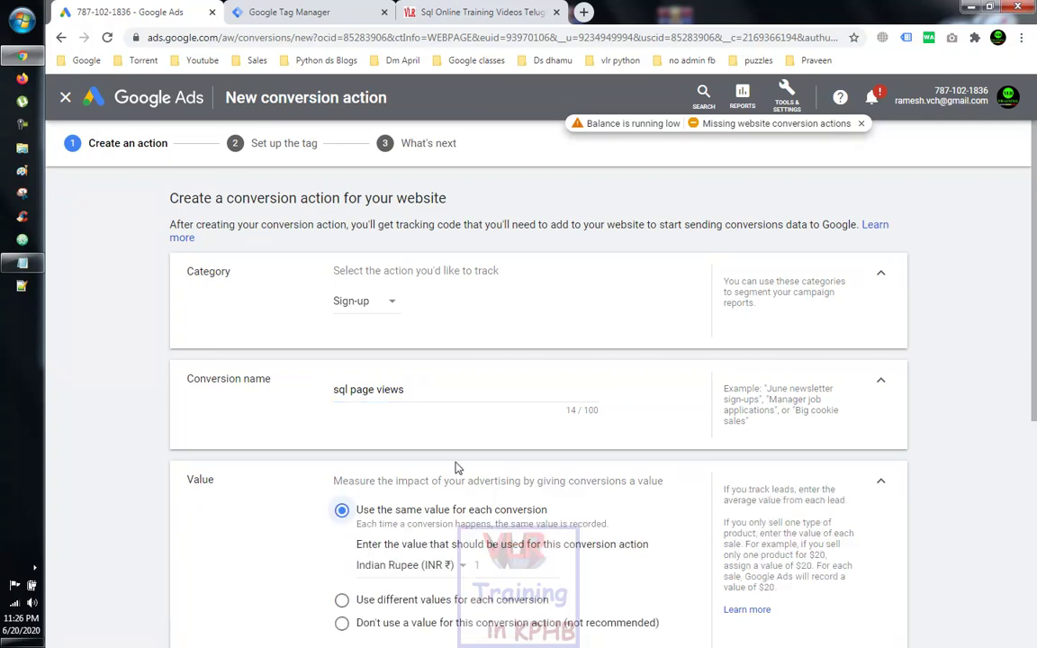
pyautogui.scroll(-2, 463, 463)
pyautogui.click(489, 419)
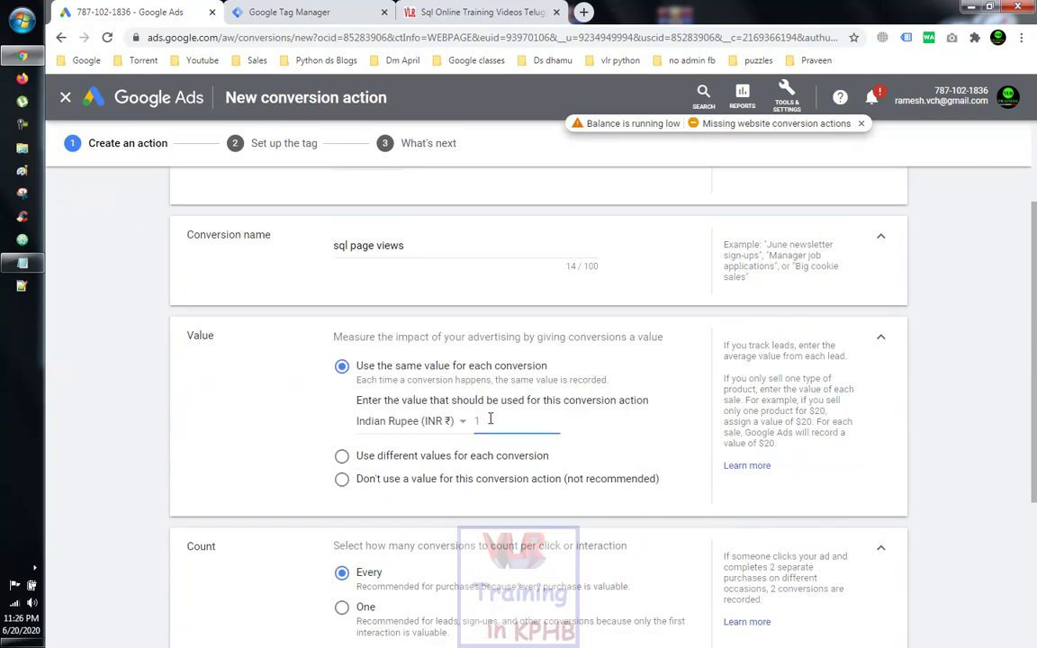
pyautogui.press('BackSpace')
pyautogui.write('1')
pyautogui.click(612, 450)
pyautogui.scroll(-1, 611, 450)
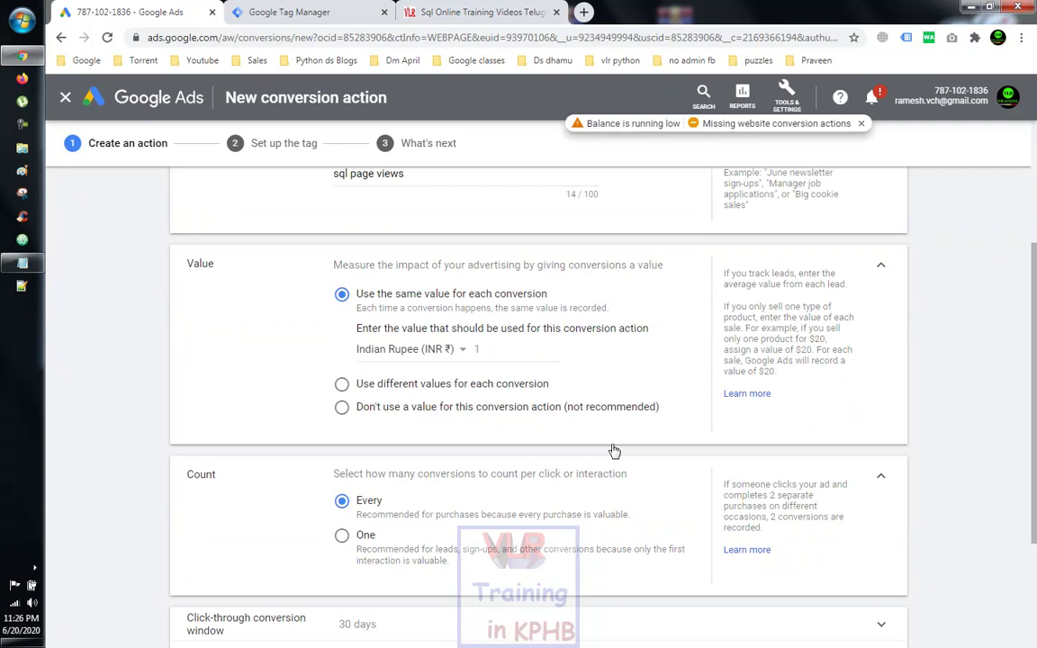
pyautogui.scroll(-1, 611, 450)
pyautogui.scroll(1, 613, 450)
# Step: Count One conversion per interaction and keep the click-through window at 30 days
pyautogui.click(341, 538)
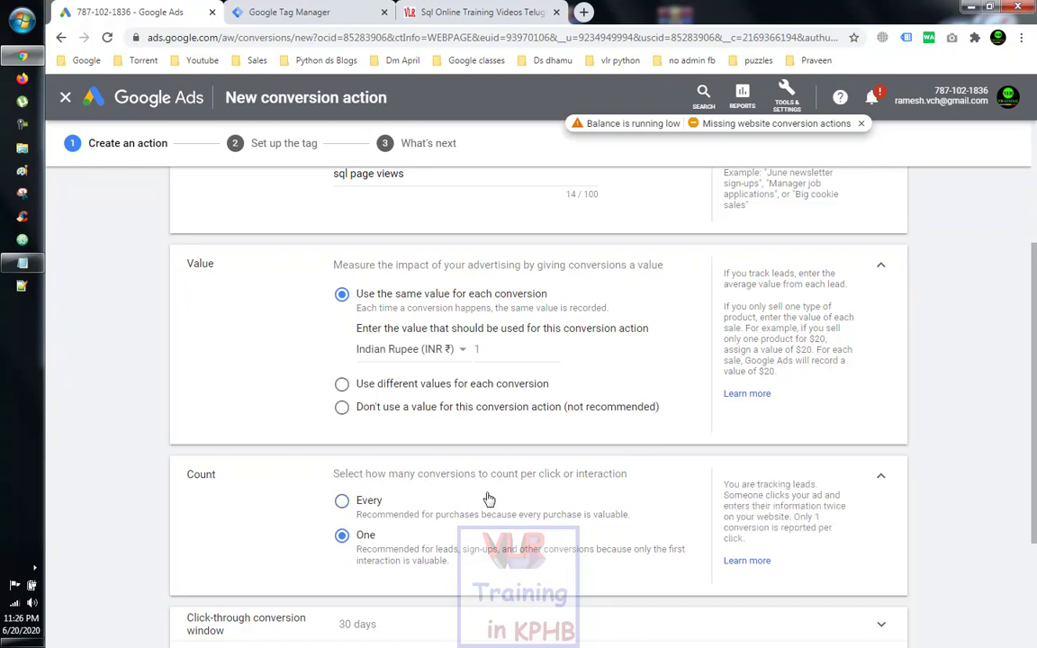
pyautogui.scroll(-3, 486, 498)
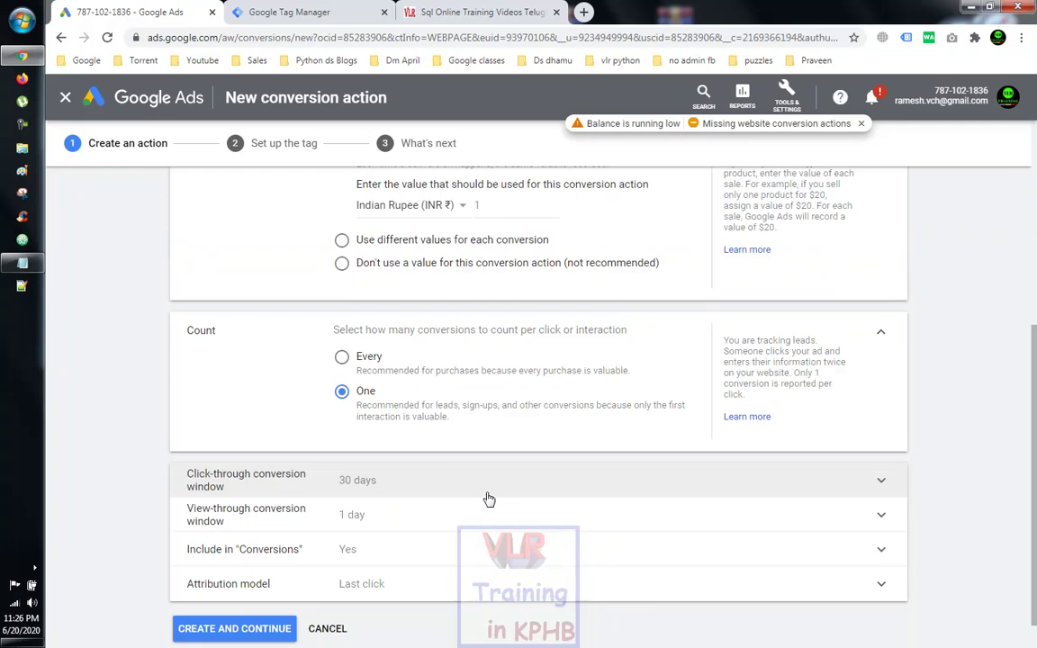
pyautogui.click(555, 474)
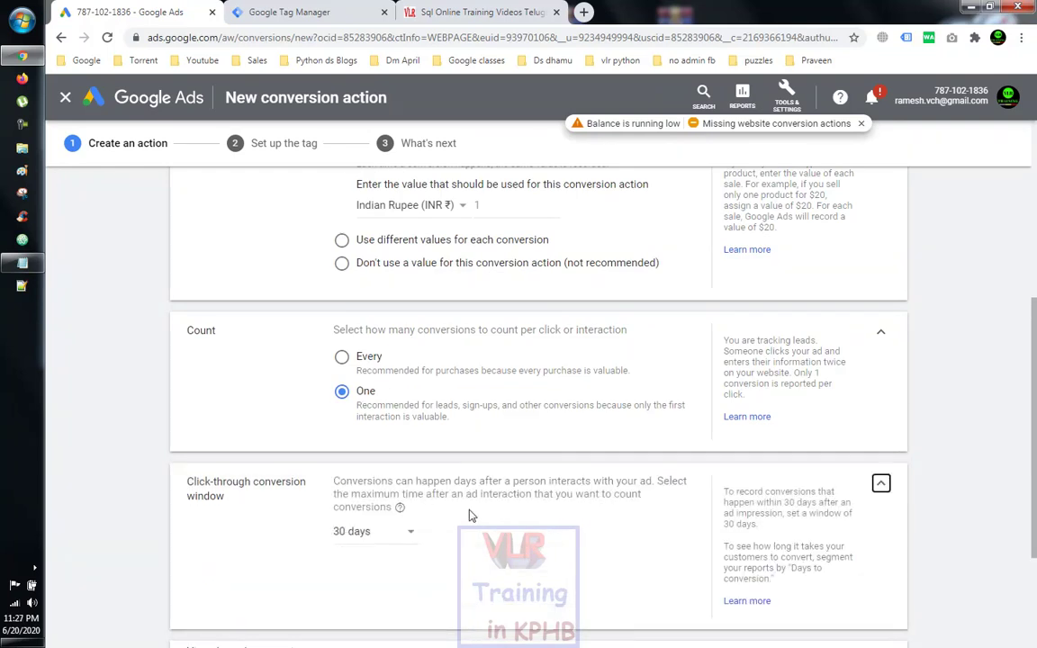
pyautogui.click(397, 540)
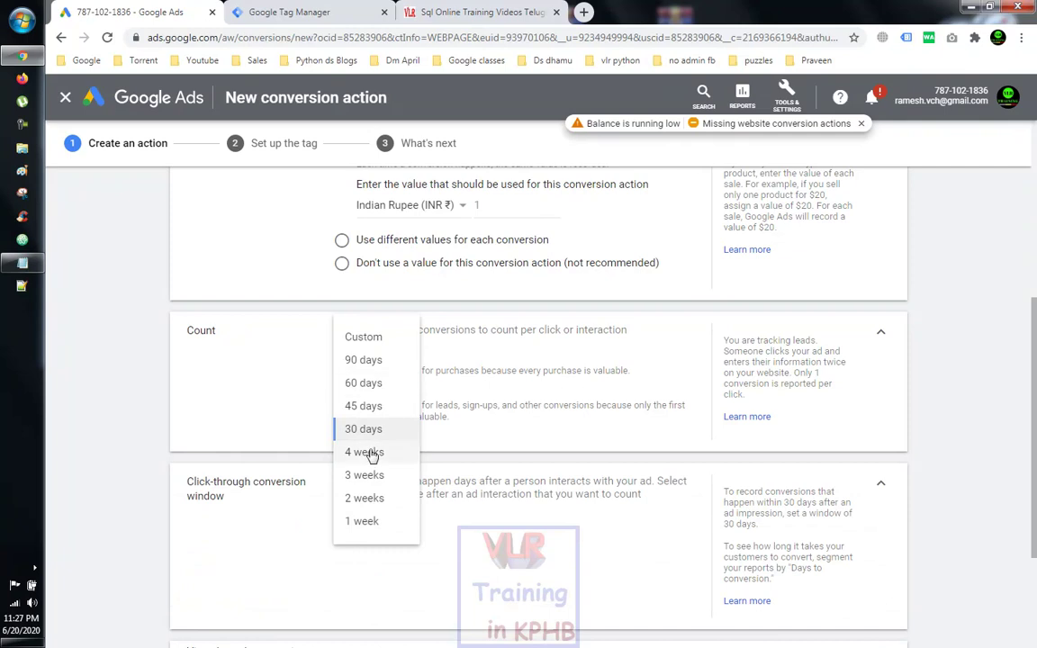
pyautogui.click(369, 358)
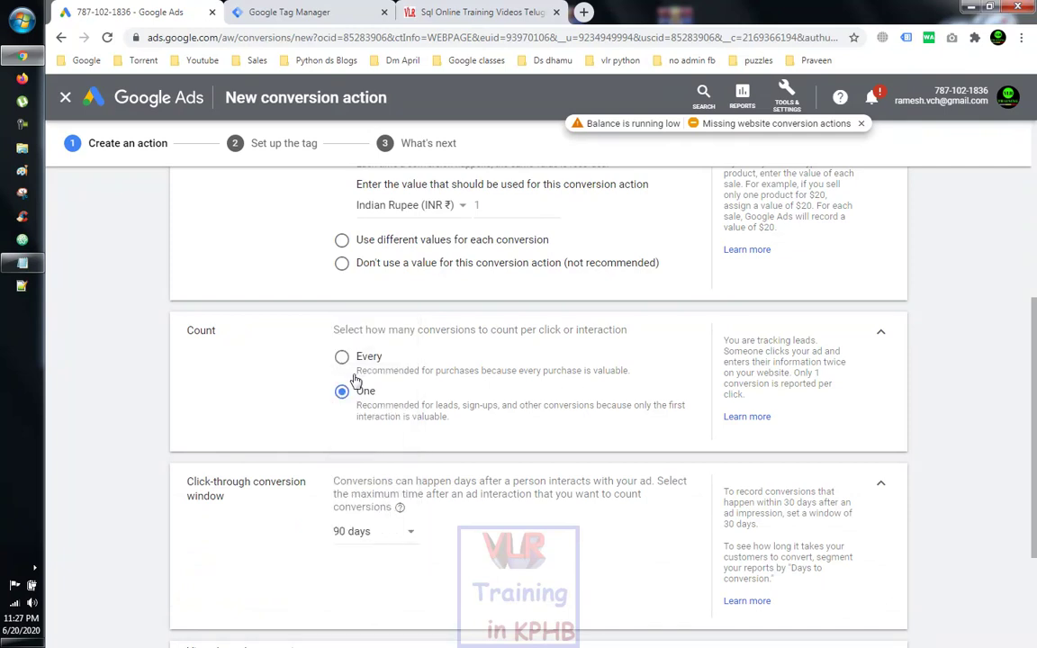
pyautogui.click(400, 530)
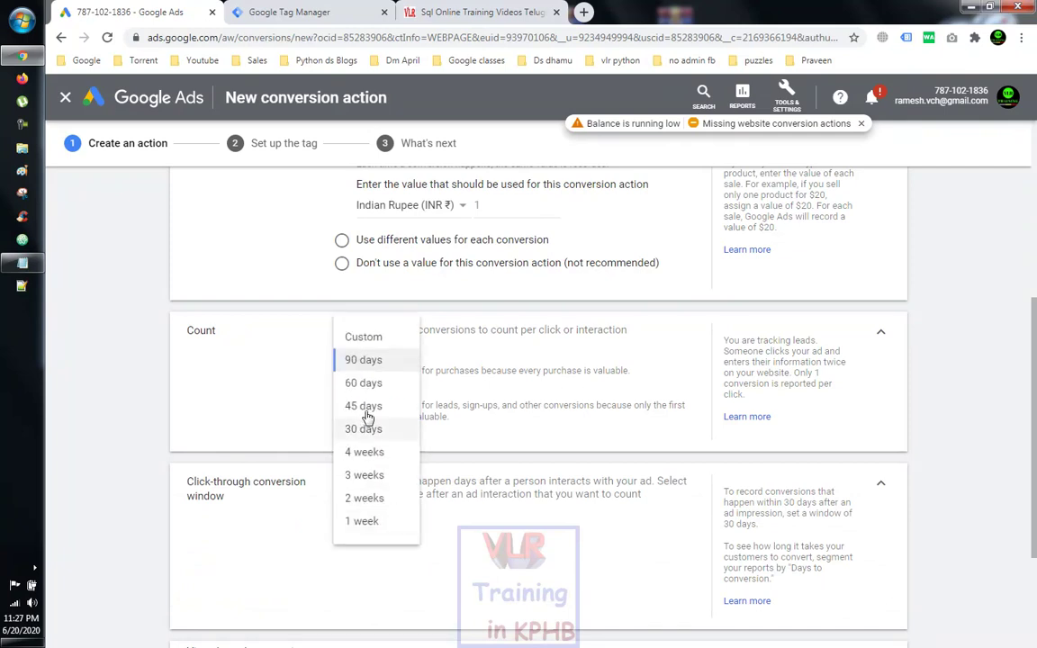
pyautogui.click(365, 443)
# Step: Keep the 1-day view-through window and Last click attribution, then create the conversion action
pyautogui.scroll(2, 503, 436)
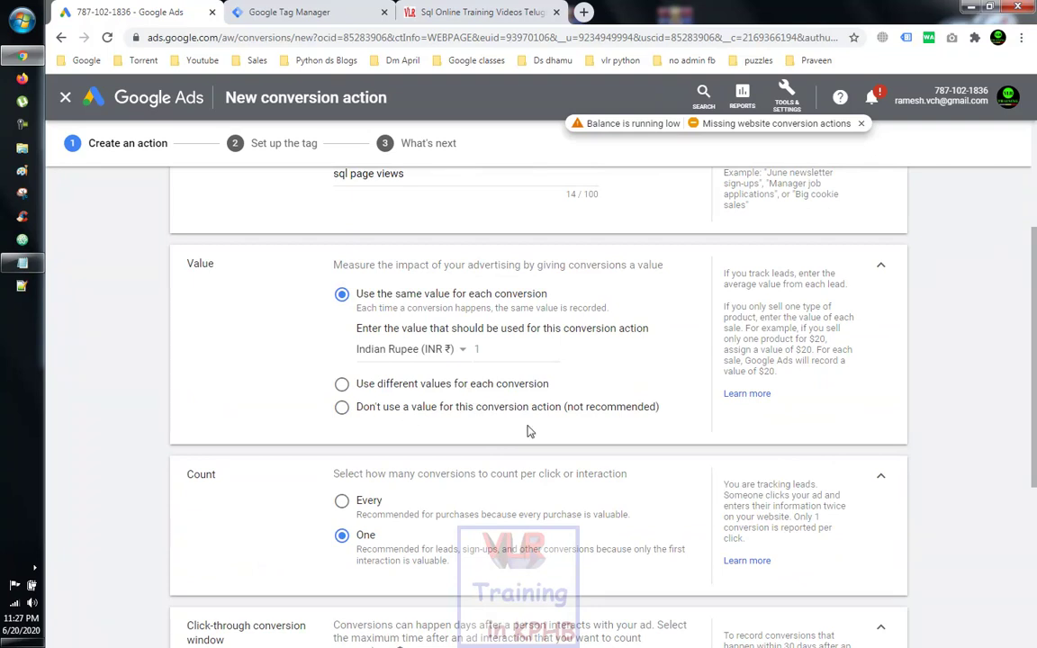
pyautogui.scroll(-3, 529, 432)
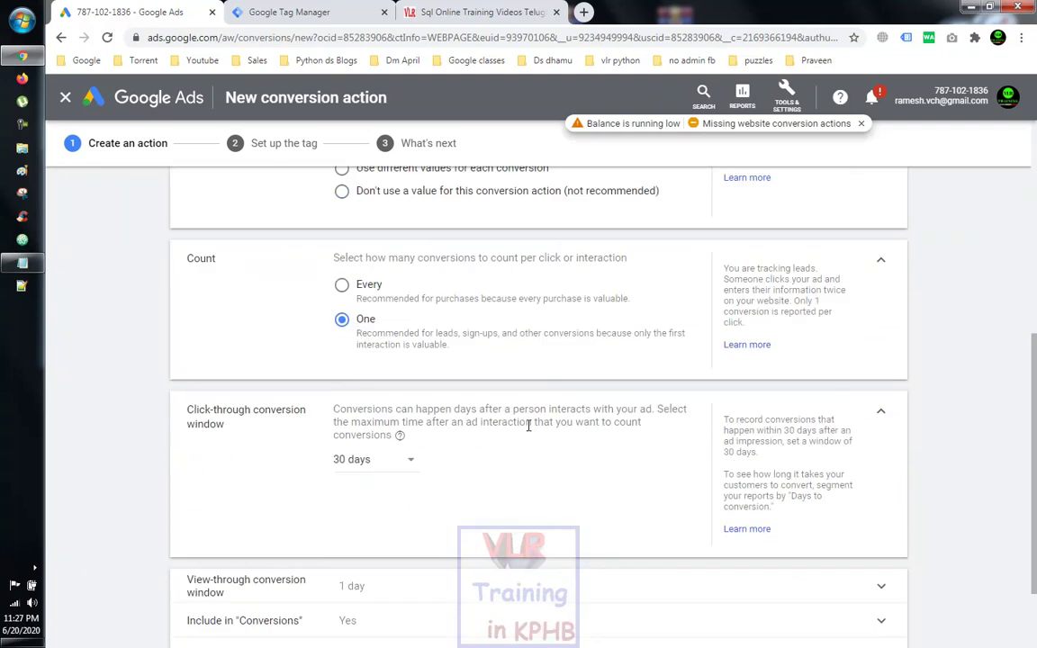
pyautogui.scroll(-1, 530, 432)
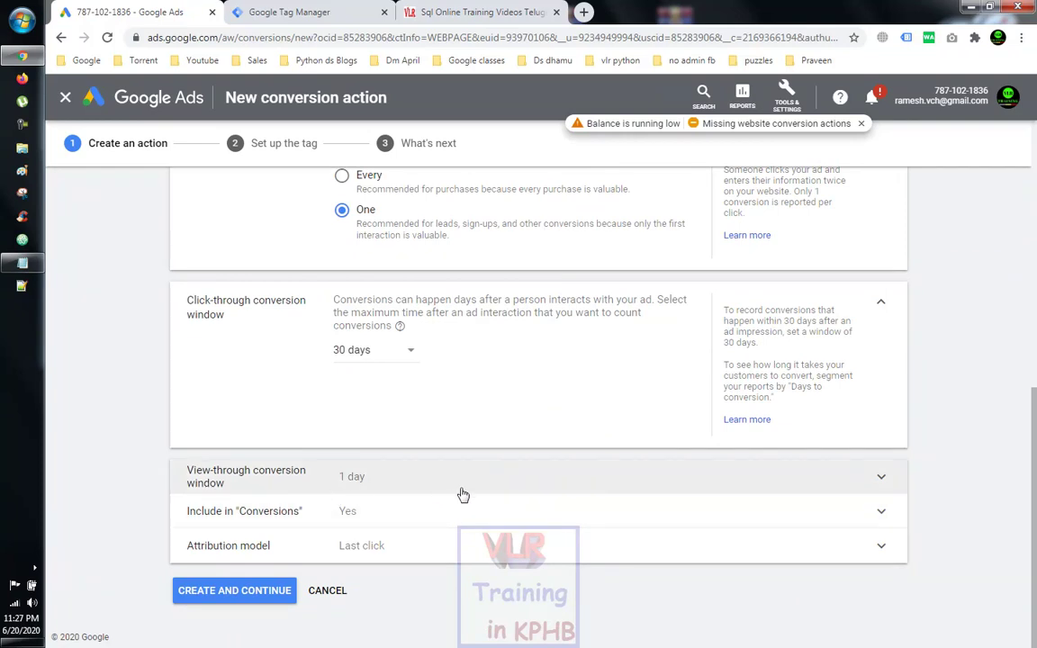
pyautogui.click(495, 479)
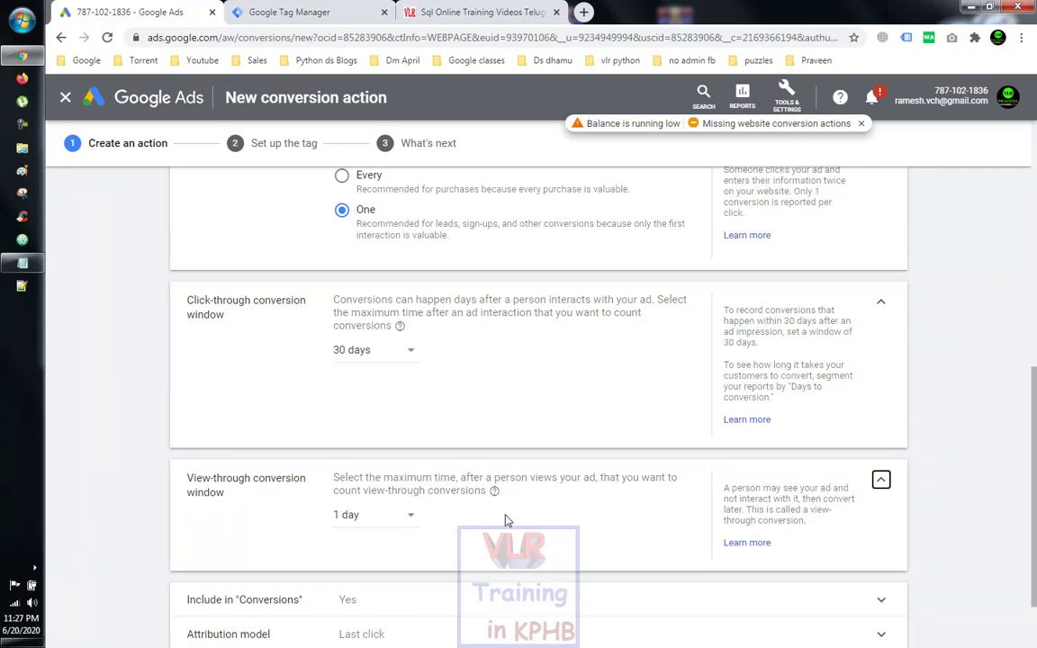
pyautogui.scroll(-2, 479, 514)
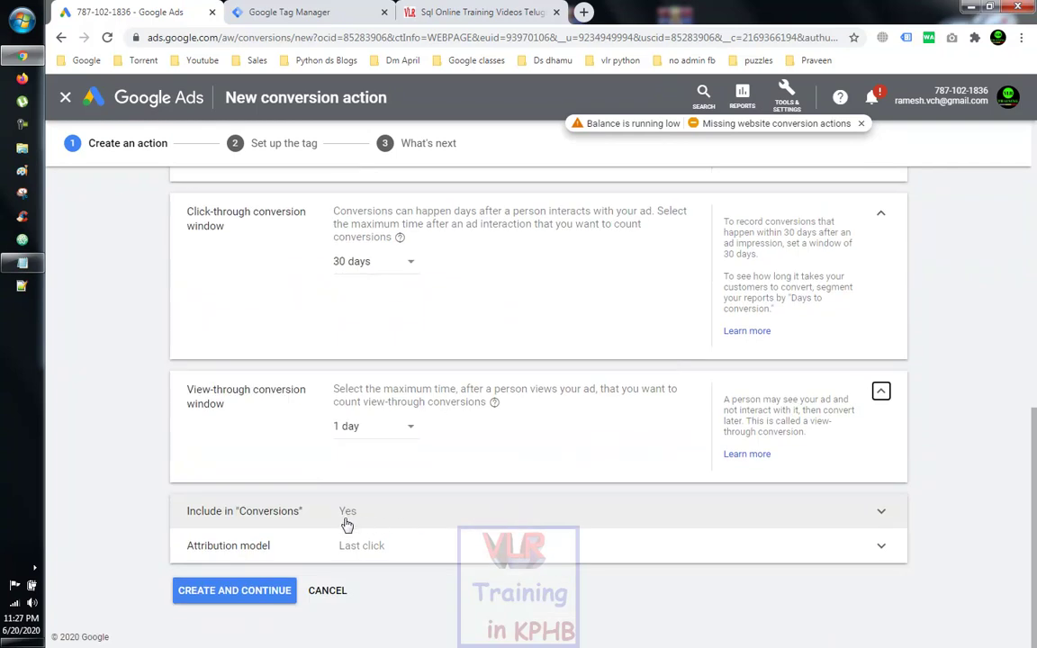
pyautogui.click(422, 559)
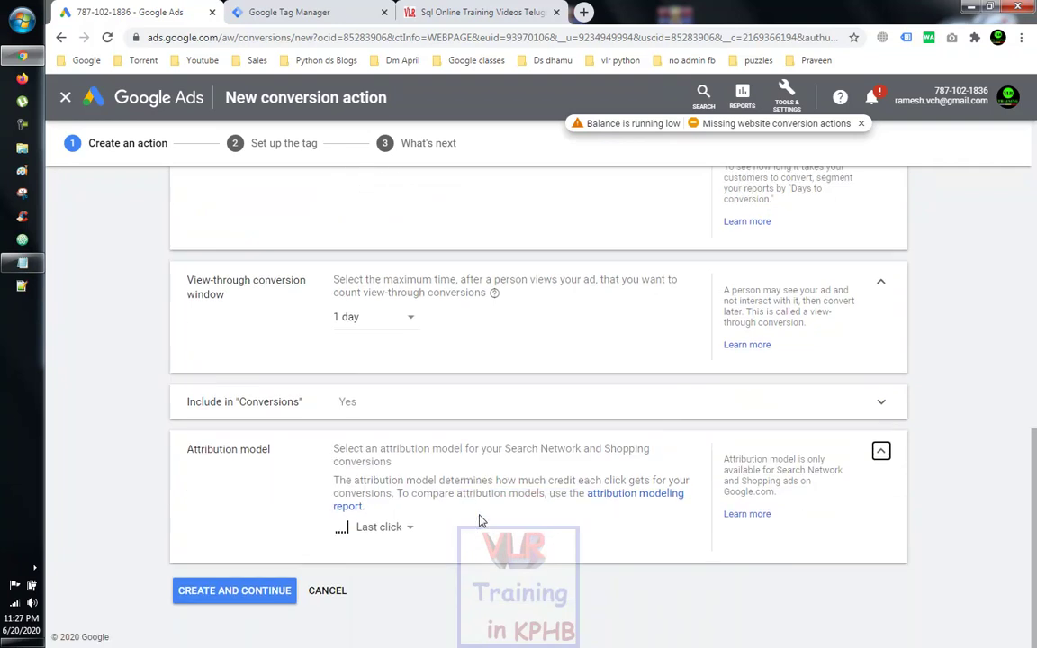
pyautogui.click(411, 526)
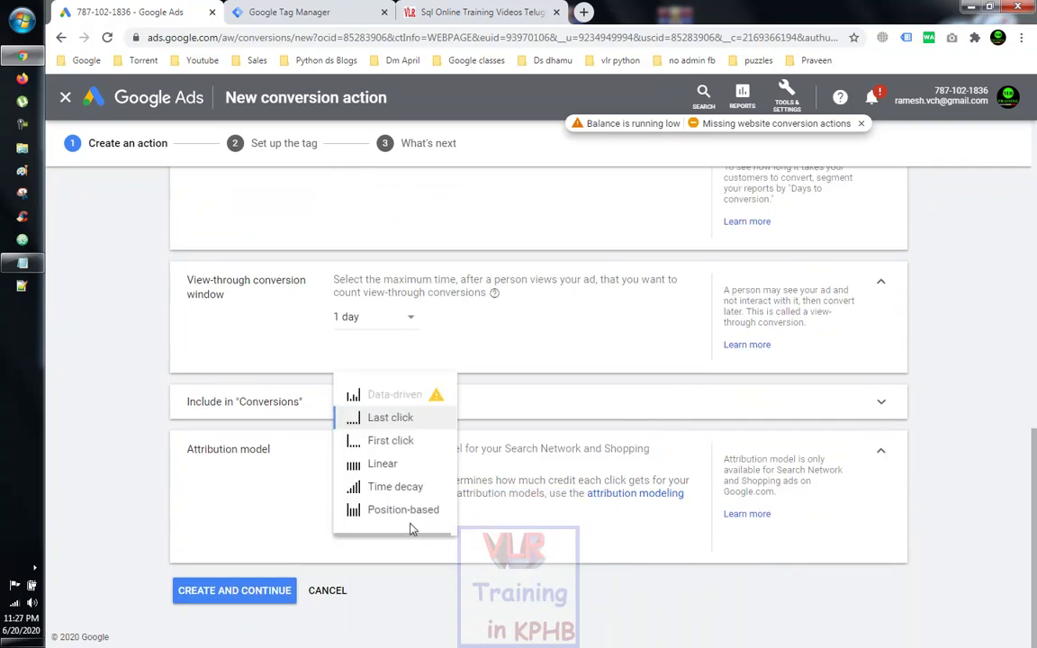
pyautogui.click(503, 551)
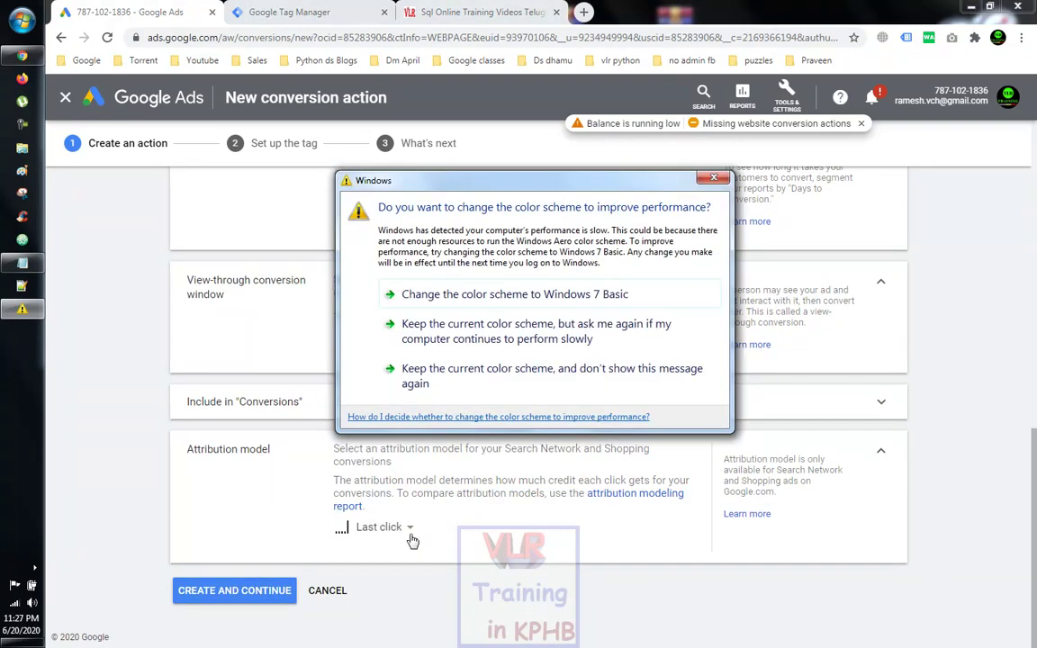
pyautogui.click(522, 295)
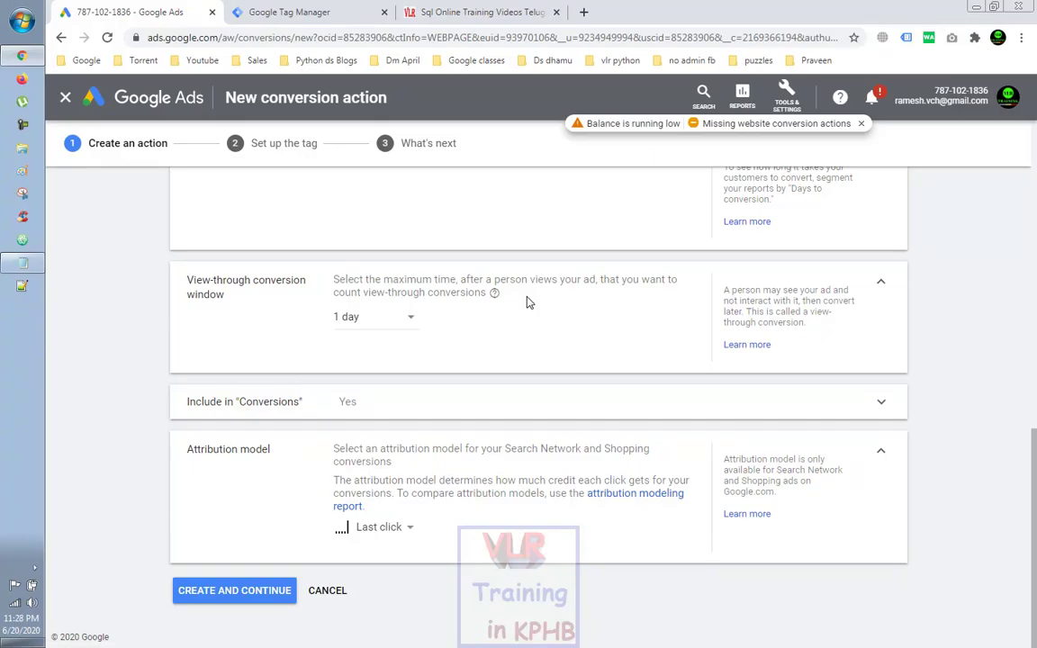
pyautogui.click(229, 594)
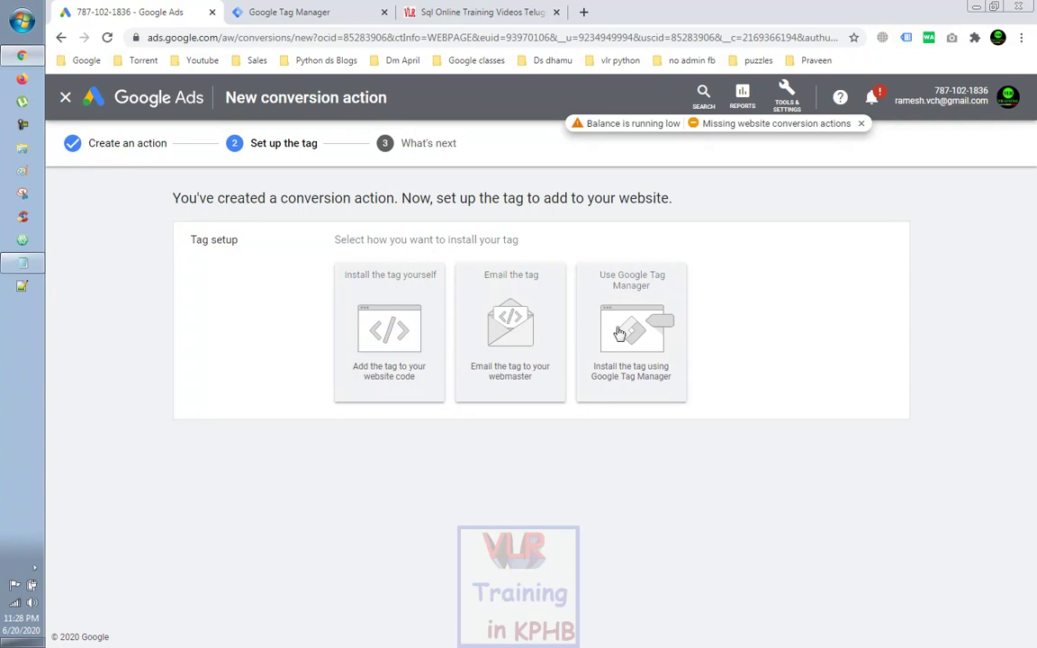
# Step: Choose Use Google Tag Manager to reveal the sql page views conversion ID and label
pyautogui.click(619, 334)
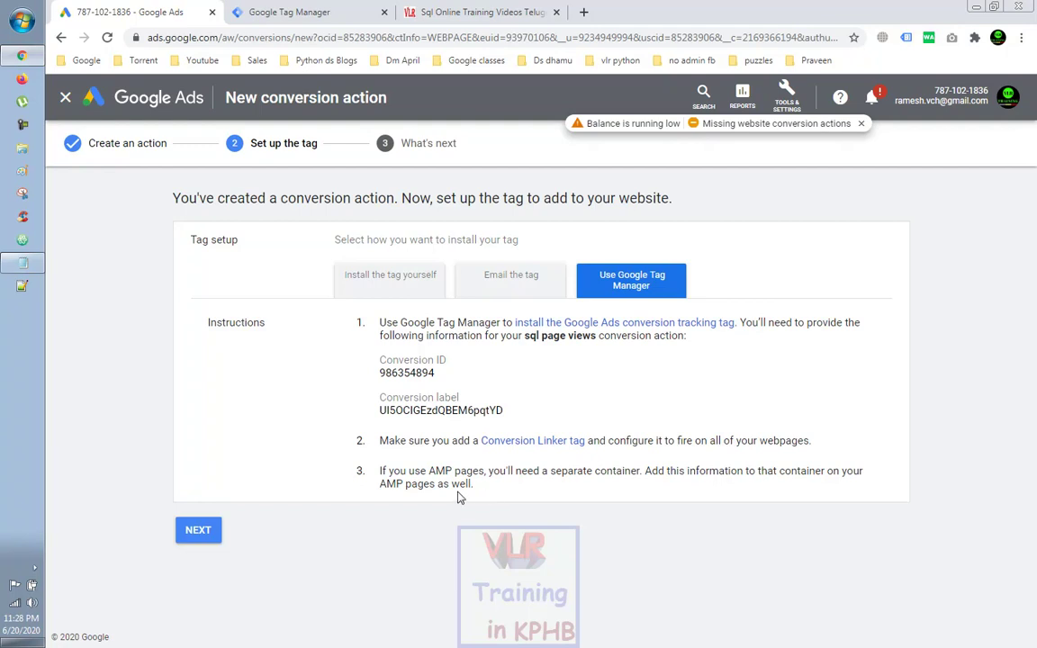
pyautogui.click(284, 11)
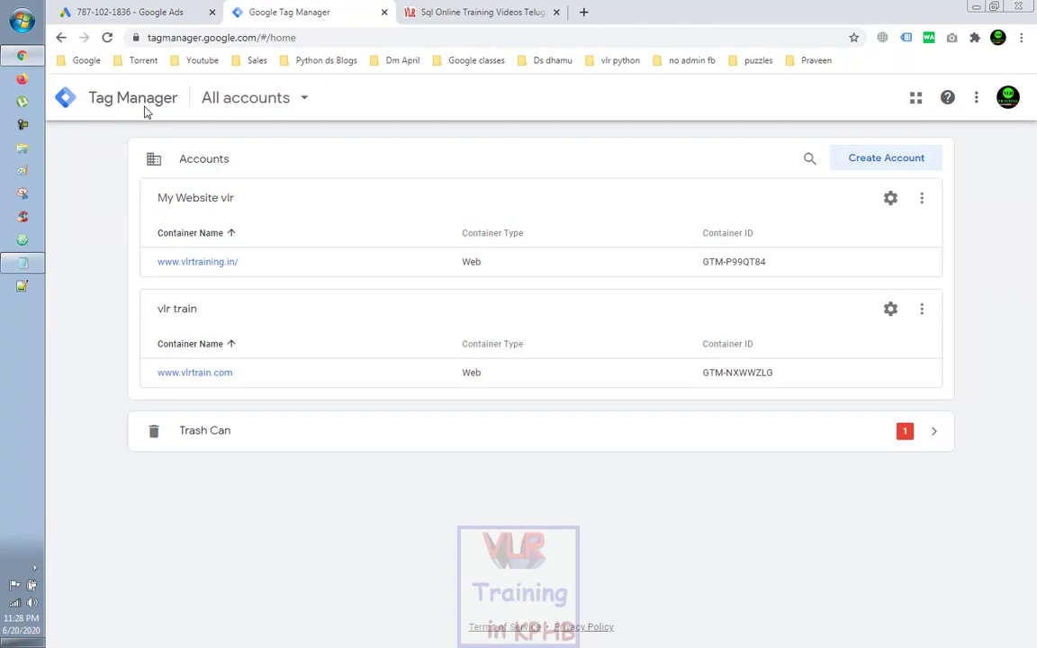
pyautogui.click(207, 263)
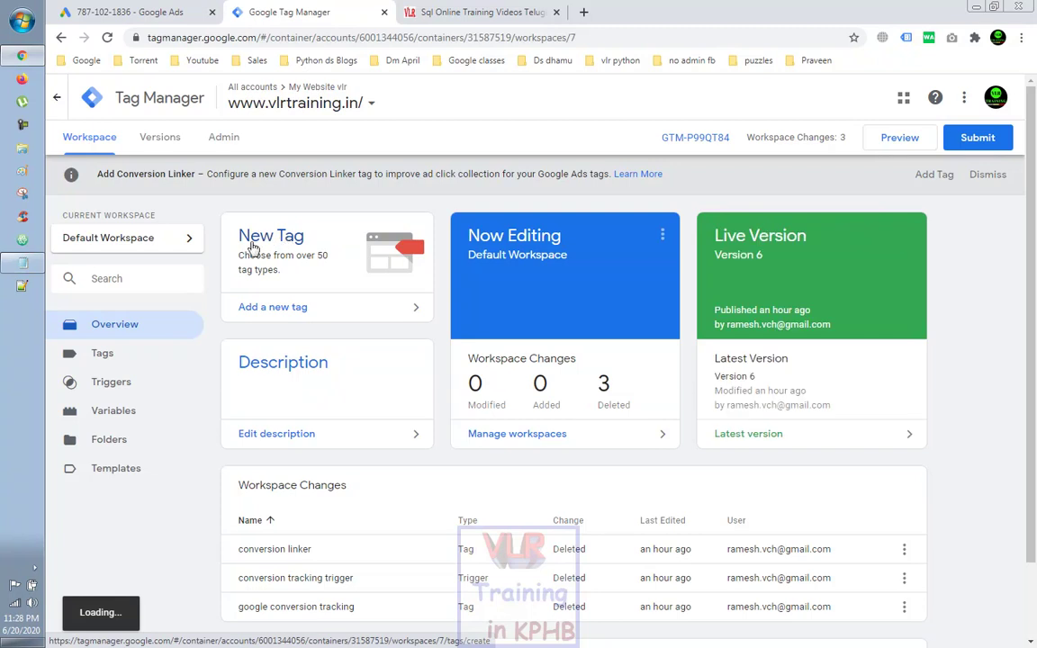
pyautogui.click(253, 249)
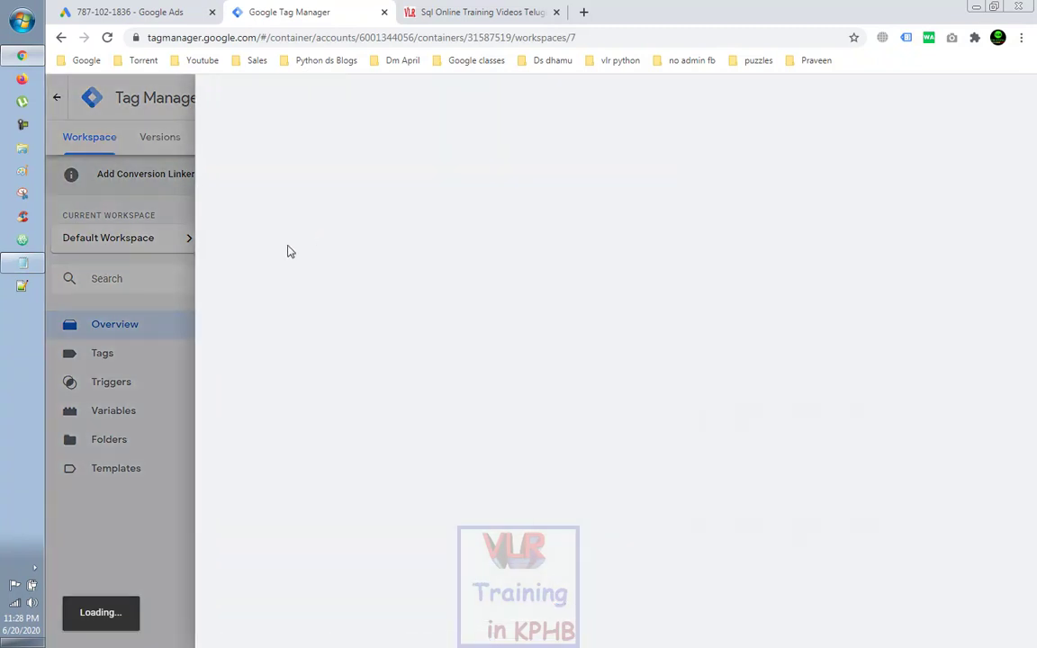
pyautogui.click(284, 101)
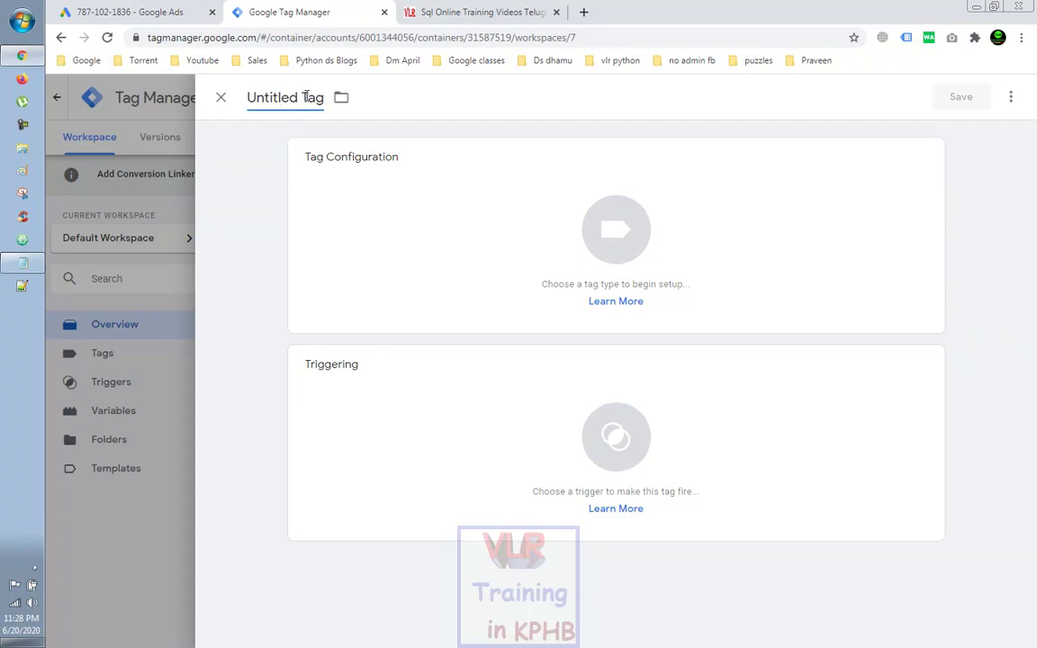
pyautogui.moveTo(297, 96); pyautogui.dragTo(248, 94)
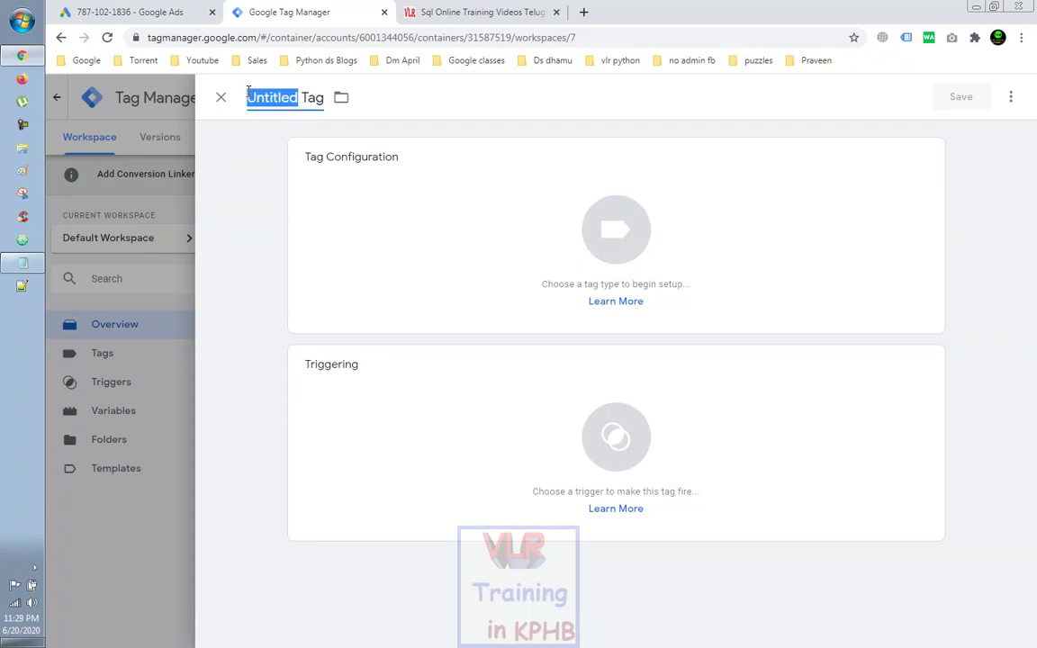
pyautogui.write('ads')
pyautogui.press('BackSpace')
pyautogui.press('BackSpace')
pyautogui.press('BackSpace')
pyautogui.write('G ads')
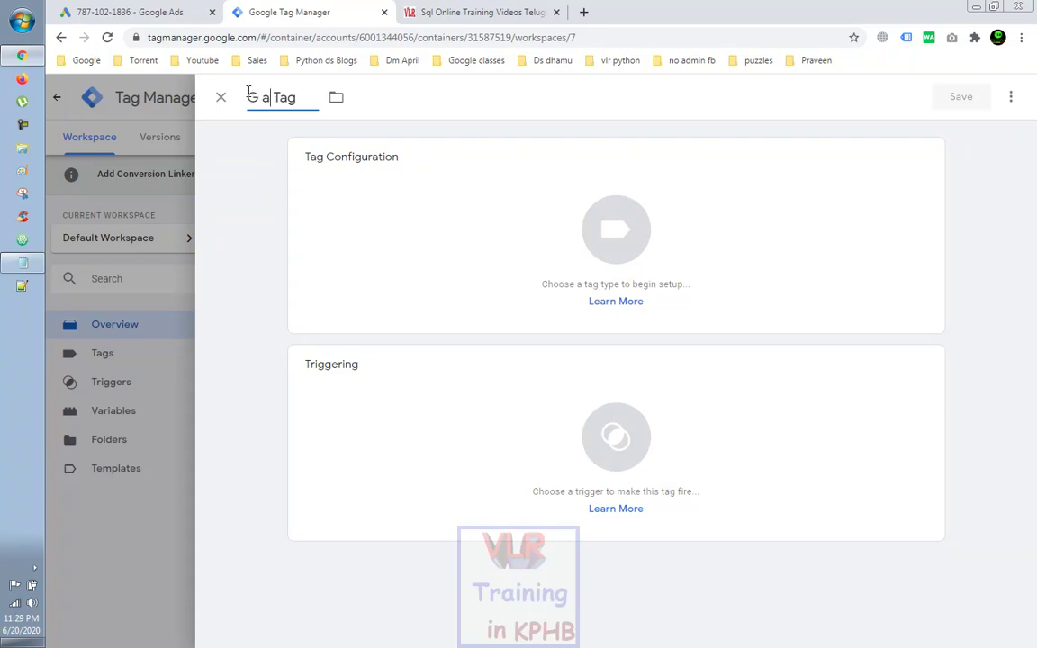
pyautogui.write(' co')
pyautogui.write('nversio')
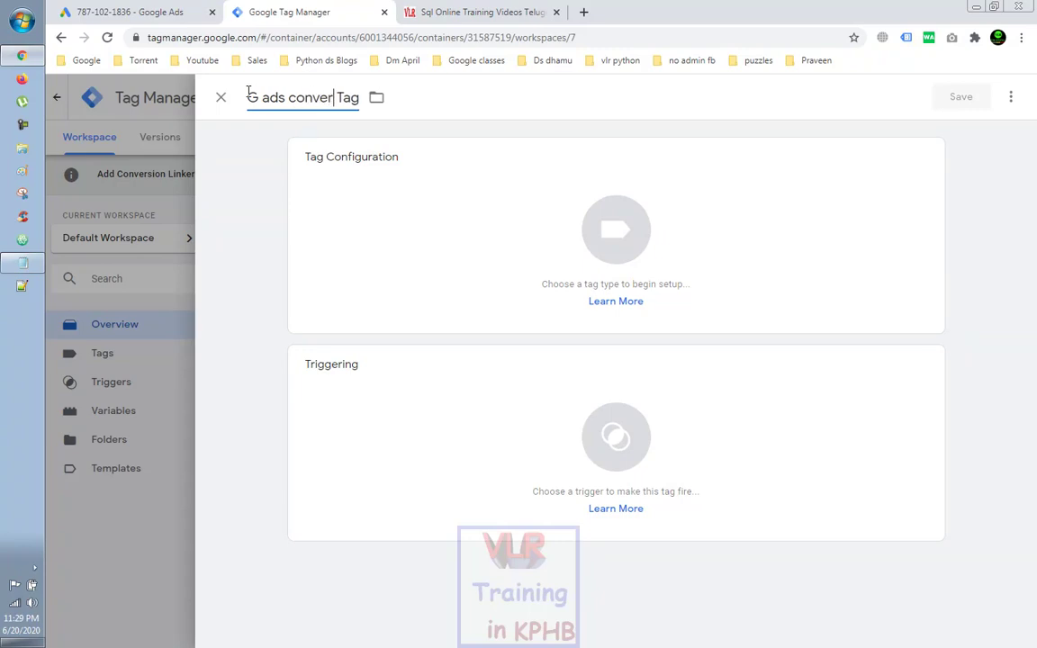
pyautogui.write('n trackin')
pyautogui.click(920, 160)
pyautogui.click(878, 186)
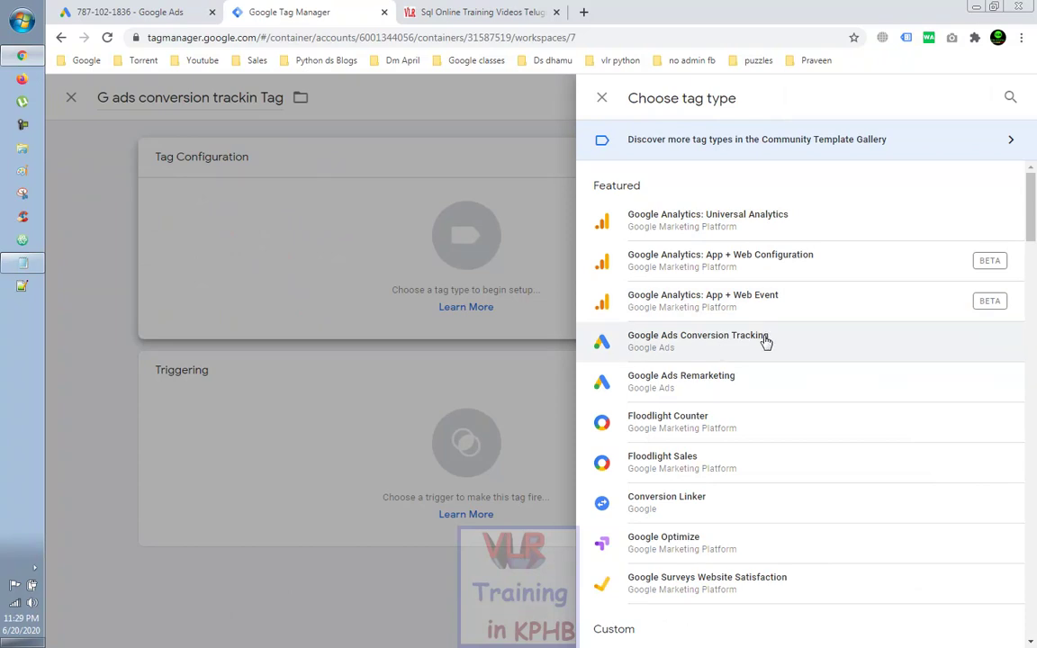
# Step: Make the tag Google Ads Conversion Tracking and paste in the conversion ID from Google Ads
pyautogui.click(767, 340)
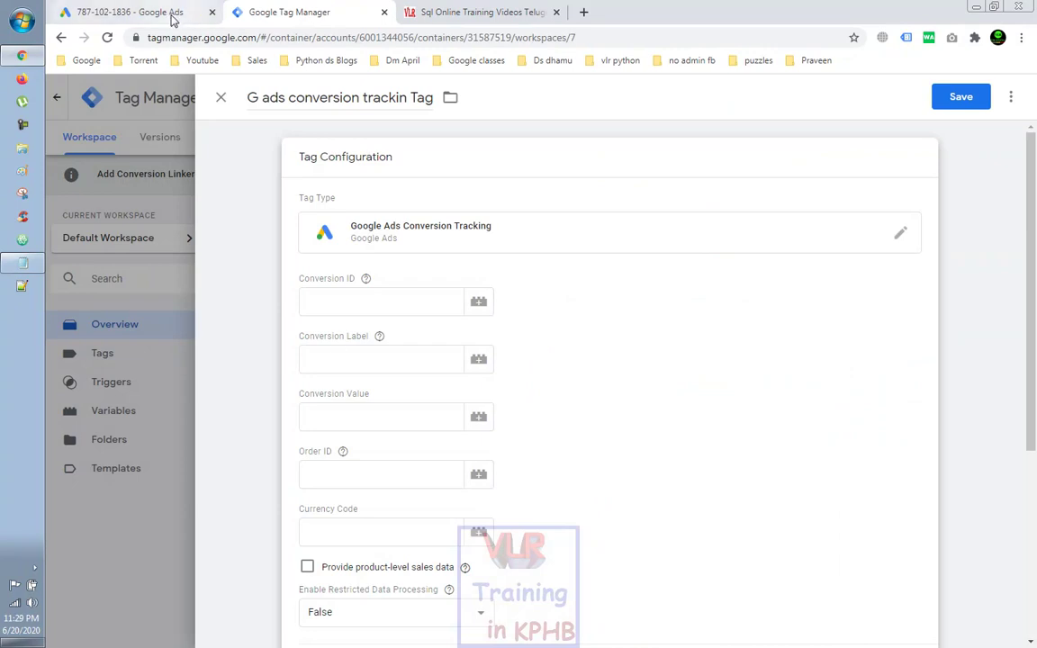
pyautogui.click(171, 16)
pyautogui.doubleClick(406, 373)
pyautogui.rightClick(409, 374)
pyautogui.click(441, 383)
pyautogui.click(278, 15)
pyautogui.click(338, 308)
pyautogui.hotkey('ctrl', 'v')
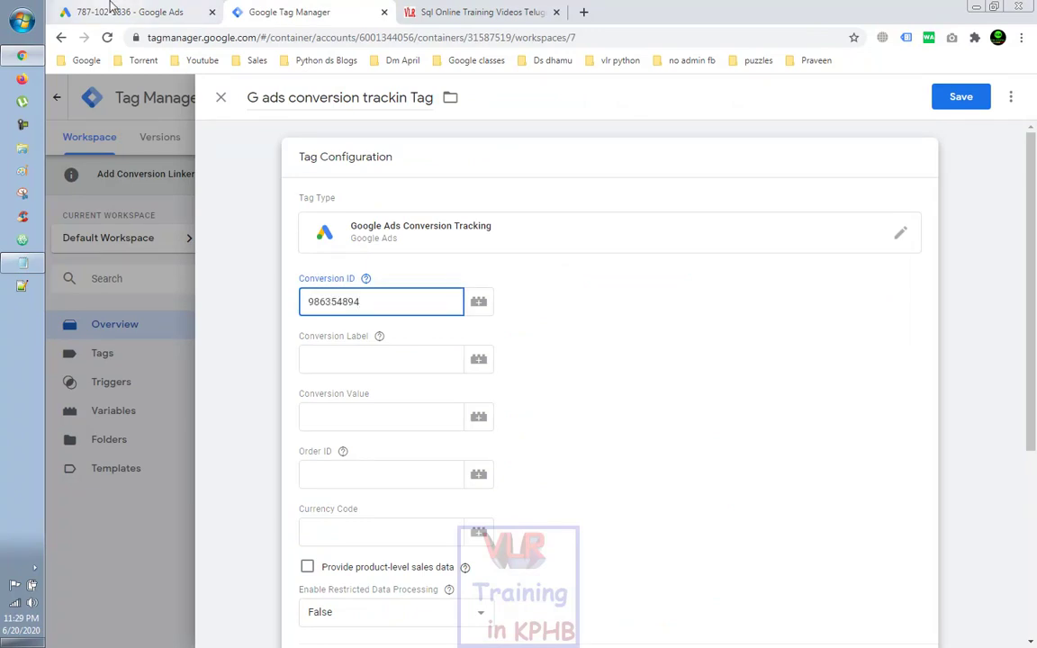
# Step: Copy the conversion label from Google Ads into the tag's Conversion Label field
pyautogui.click(112, 12)
pyautogui.doubleClick(409, 411)
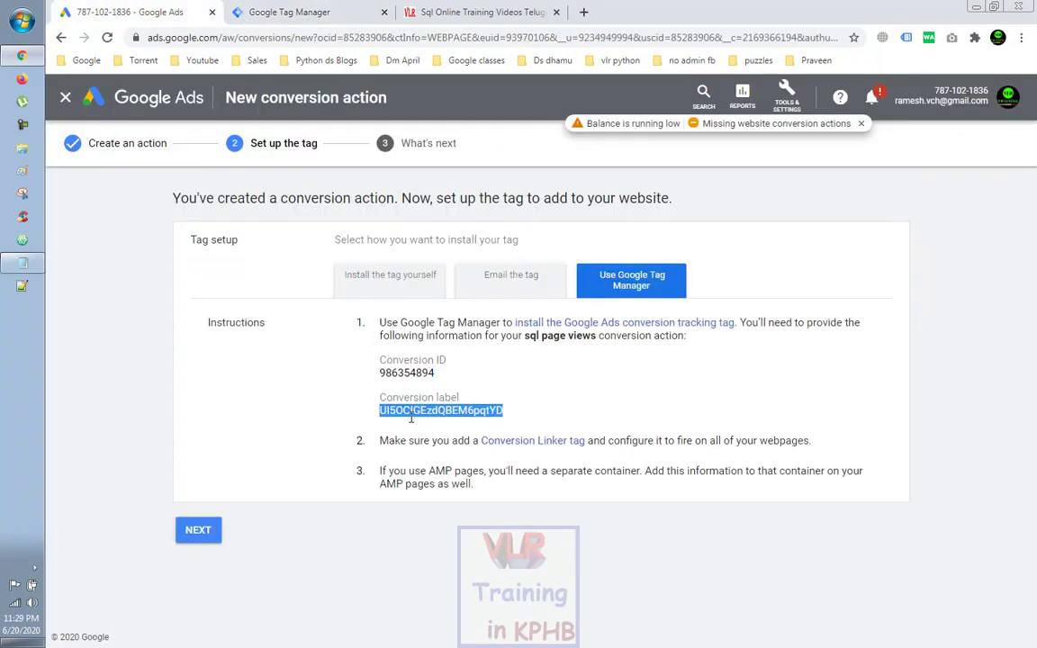
pyautogui.rightClick(411, 417)
pyautogui.click(435, 429)
pyautogui.click(290, 12)
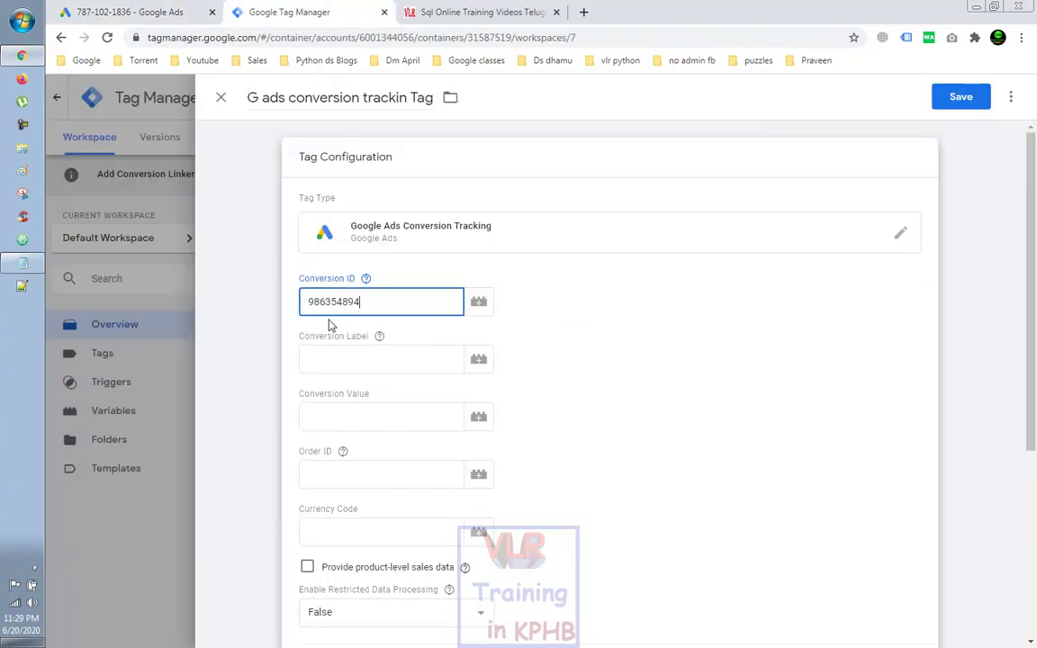
pyautogui.click(337, 362)
pyautogui.hotkey('ctrl', 'v')
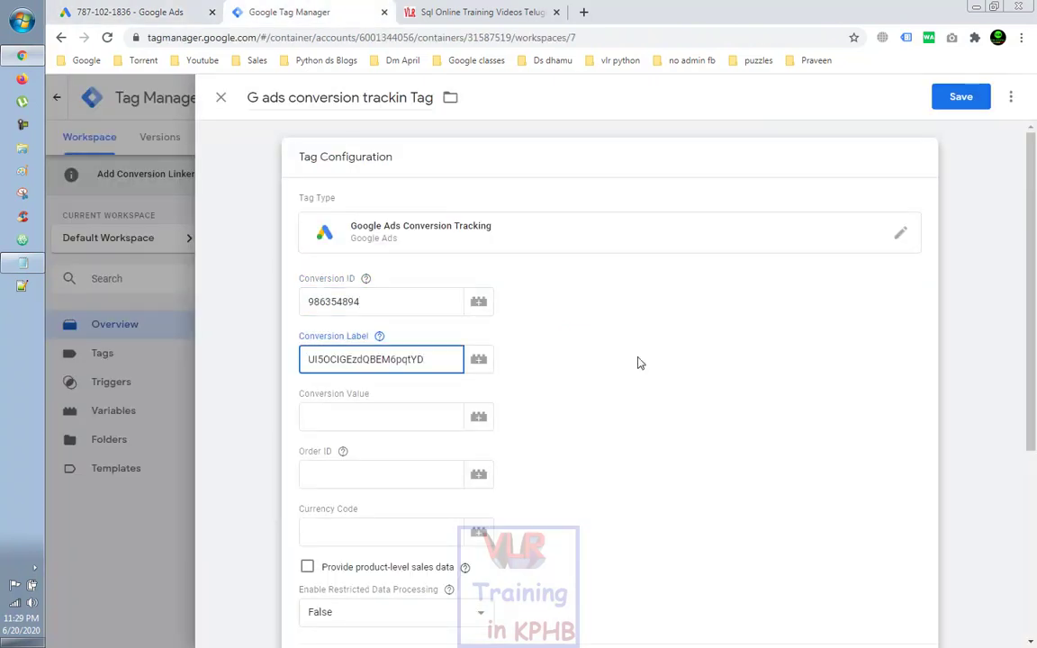
# Step: Expand the Conversion Linking settings and begin choosing the tag's trigger
pyautogui.scroll(-2, 639, 361)
pyautogui.scroll(-1, 639, 363)
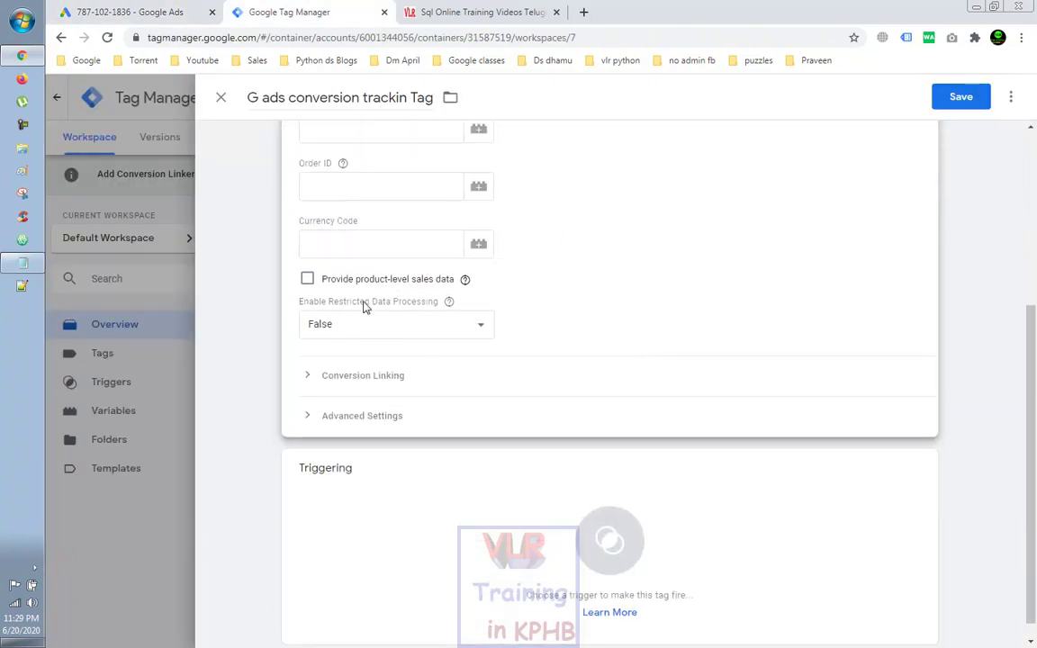
pyautogui.click(423, 387)
pyautogui.scroll(-2, 519, 396)
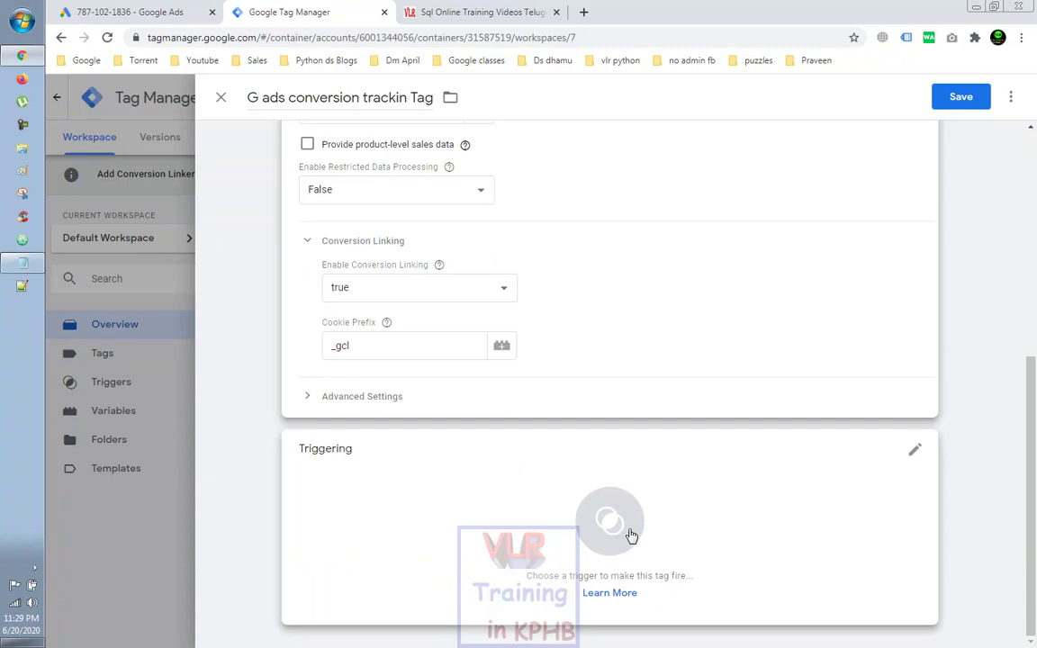
pyautogui.click(913, 454)
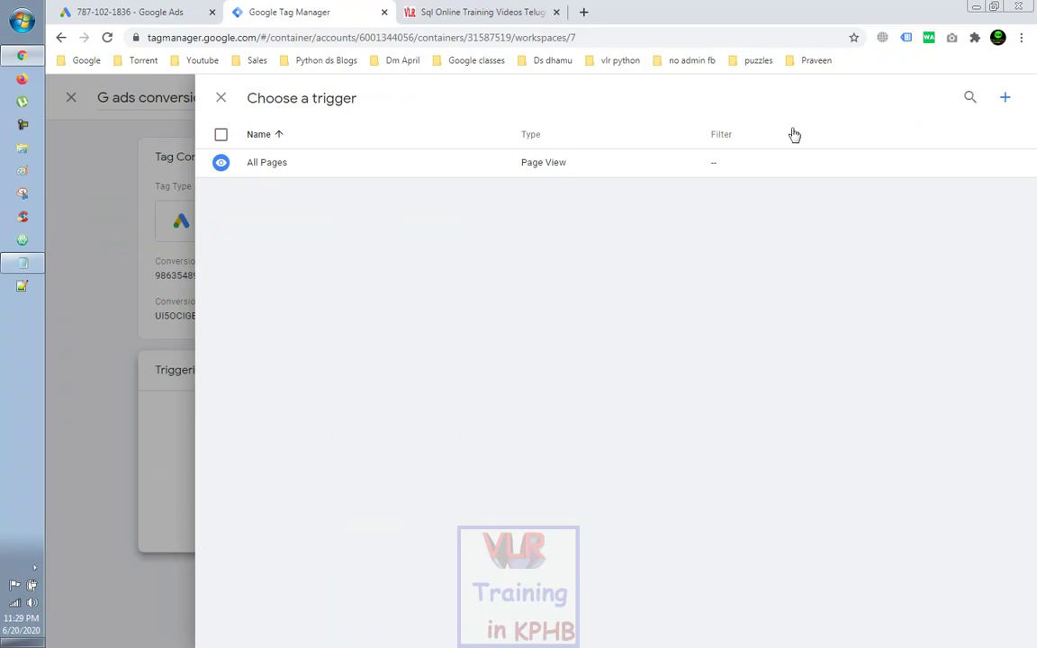
# Step: Review the page URLs in the notes, then create a new trigger
pyautogui.click(8, 262)
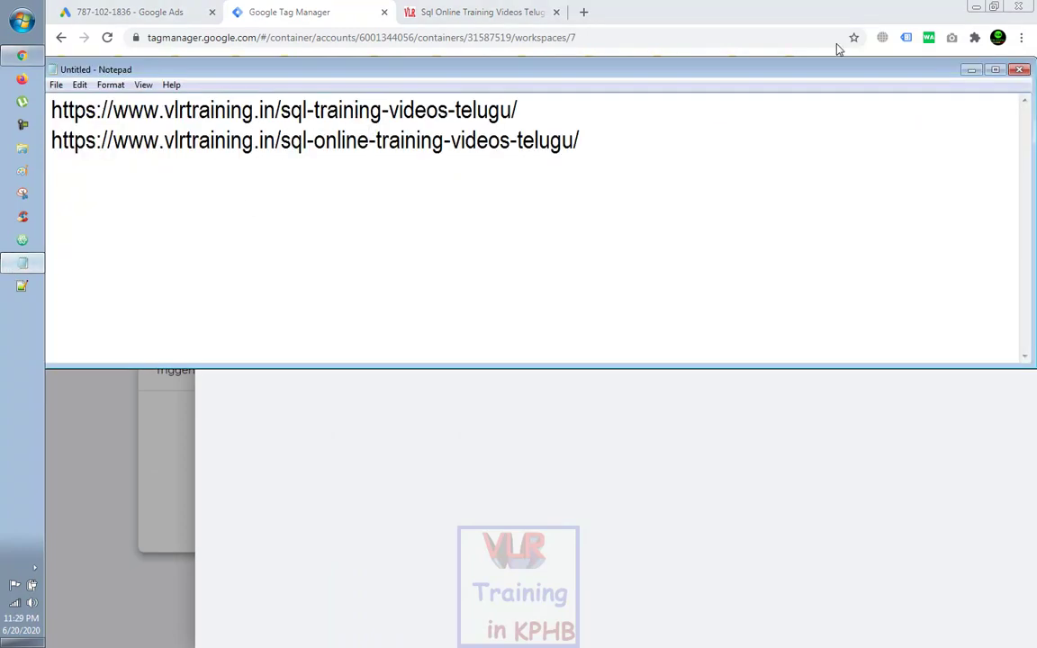
pyautogui.click(971, 72)
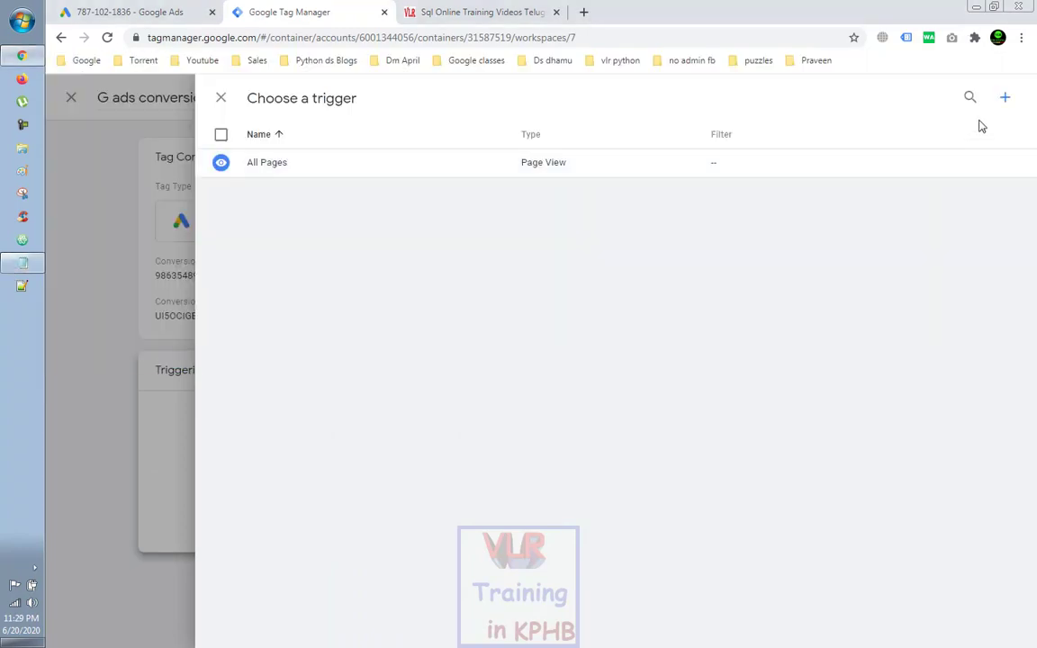
pyautogui.click(1005, 106)
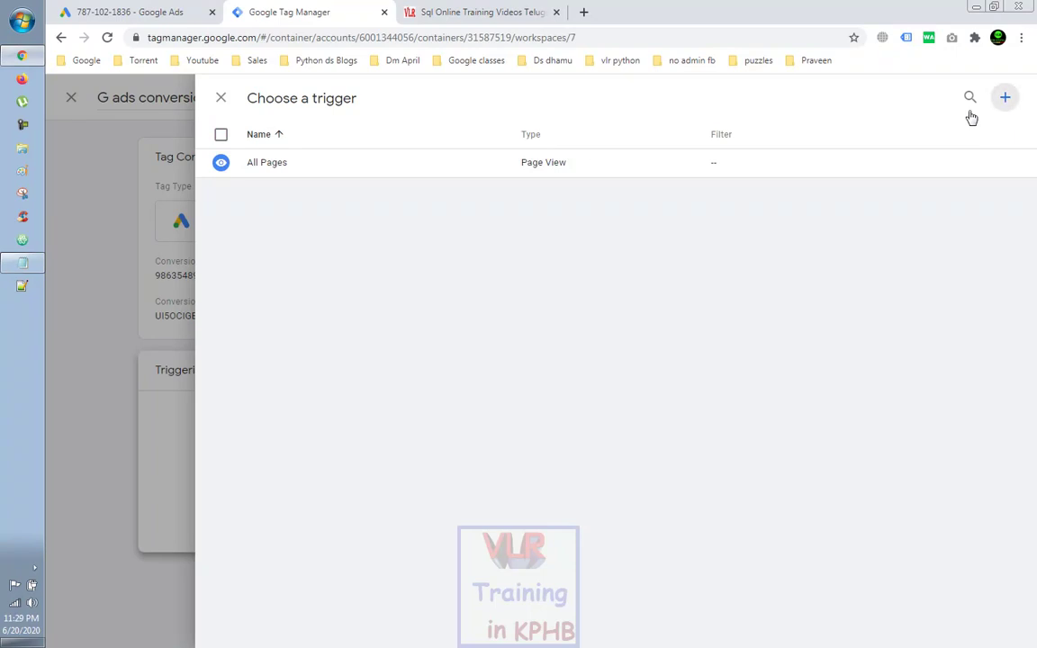
# Step: Name the trigger 'G ads converion trigger' and bring up the trigger type choices
pyautogui.click(296, 98)
pyautogui.tripleClick(296, 98)
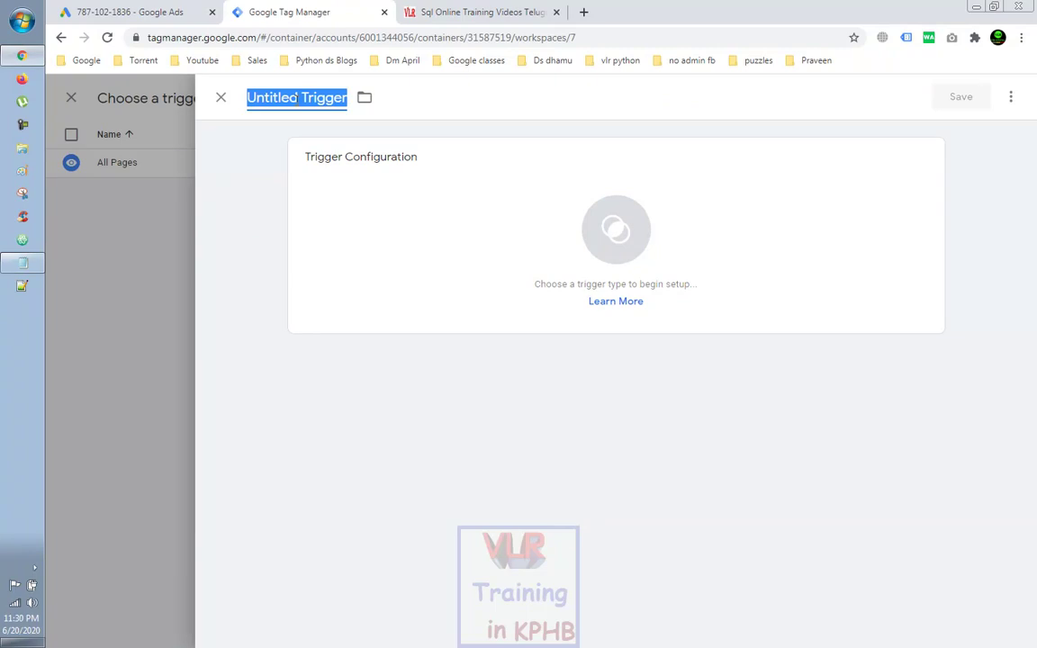
pyautogui.write('conve')
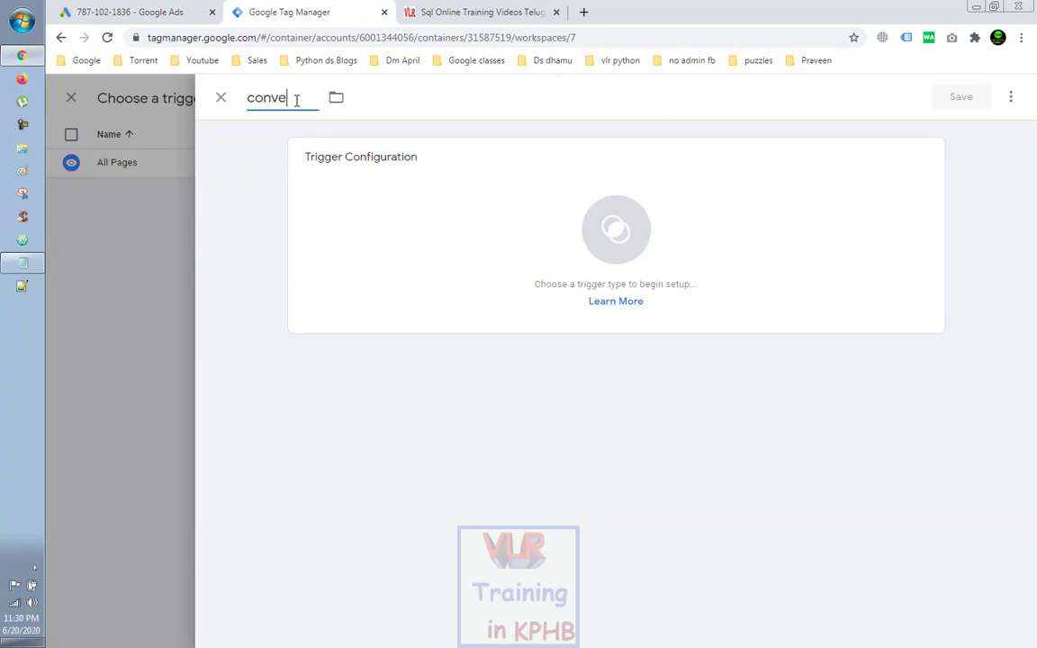
pyautogui.write('rsionn')
pyautogui.press('BackSpace')
pyautogui.press('BackSpace')
pyautogui.press('BackSpace')
pyautogui.press('BackSpace')
pyautogui.press('BackSpace')
pyautogui.press('BackSpace')
pyautogui.press('BackSpace')
pyautogui.write('G ads cpnver')
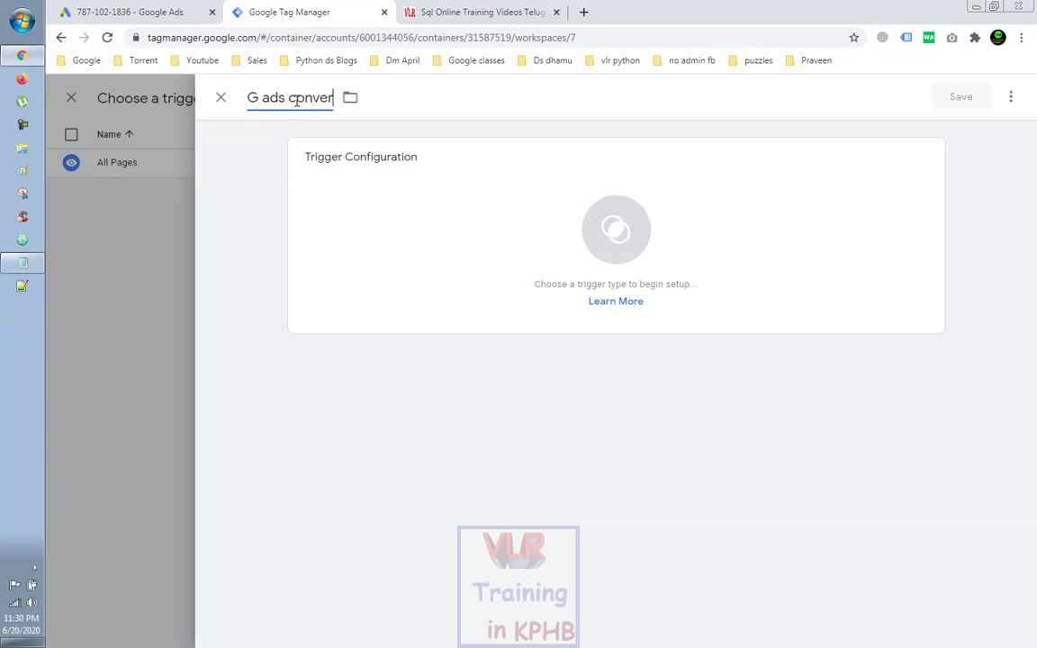
pyautogui.write('ion')
pyautogui.write('trigger')
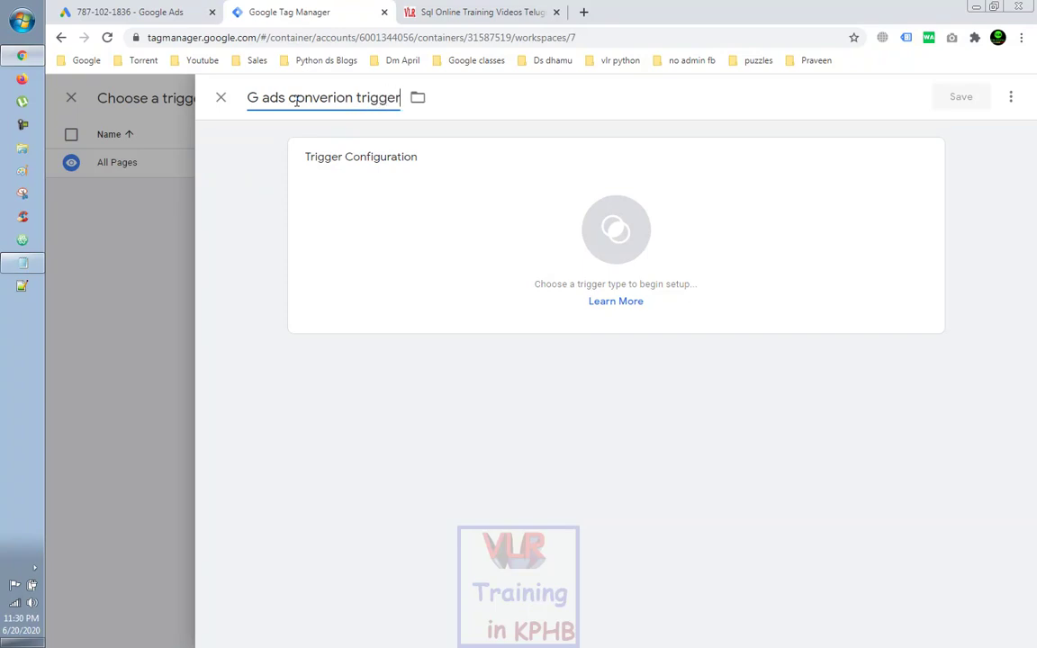
pyautogui.click(924, 163)
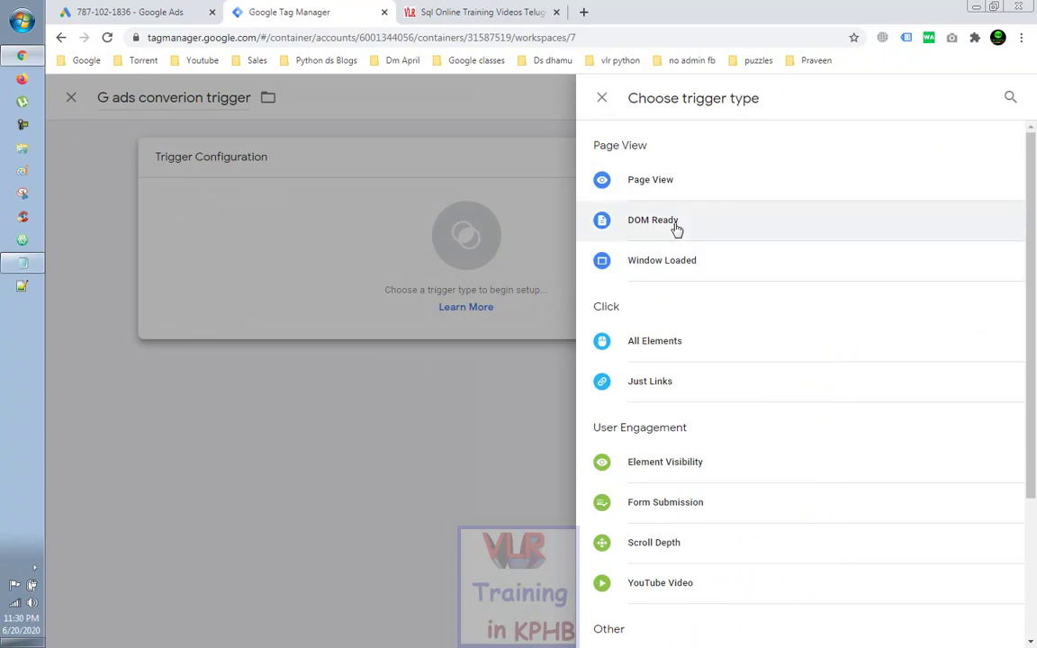
# Step: Make it a Page View trigger on some page views where Page URL contains a value
pyautogui.scroll(-2, 738, 320)
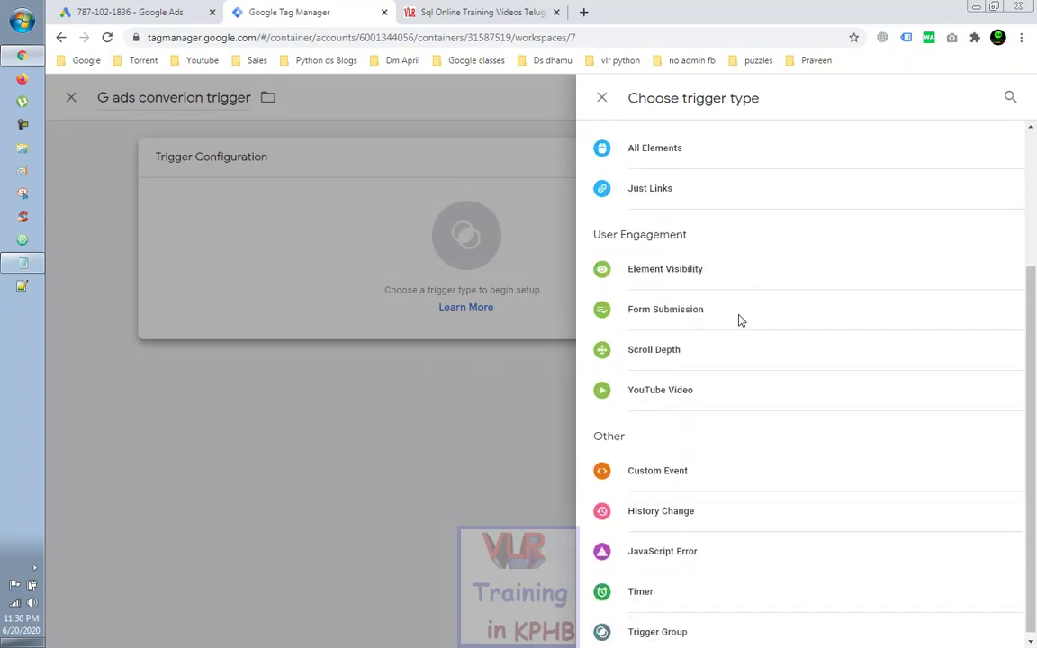
pyautogui.scroll(1, 739, 320)
pyautogui.scroll(1, 740, 321)
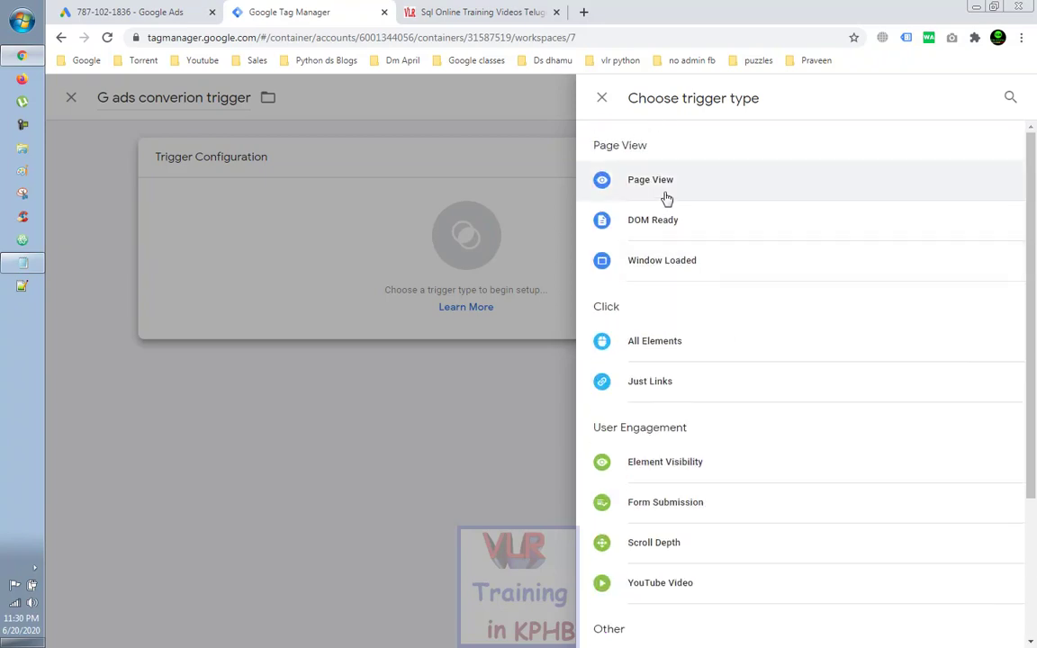
pyautogui.click(666, 199)
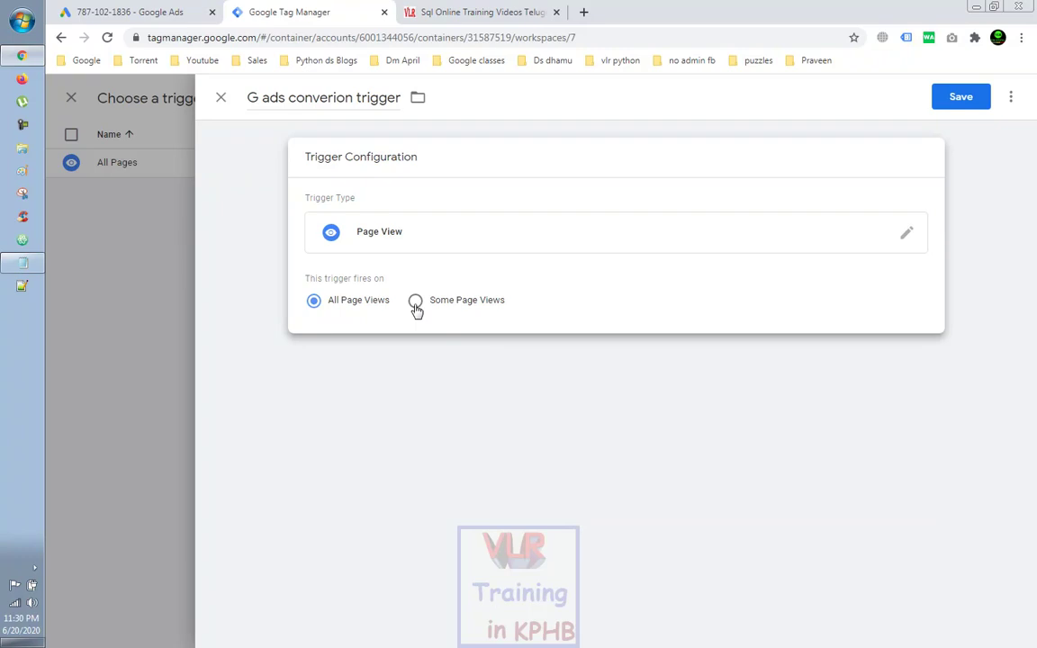
pyautogui.click(415, 302)
pyautogui.click(429, 363)
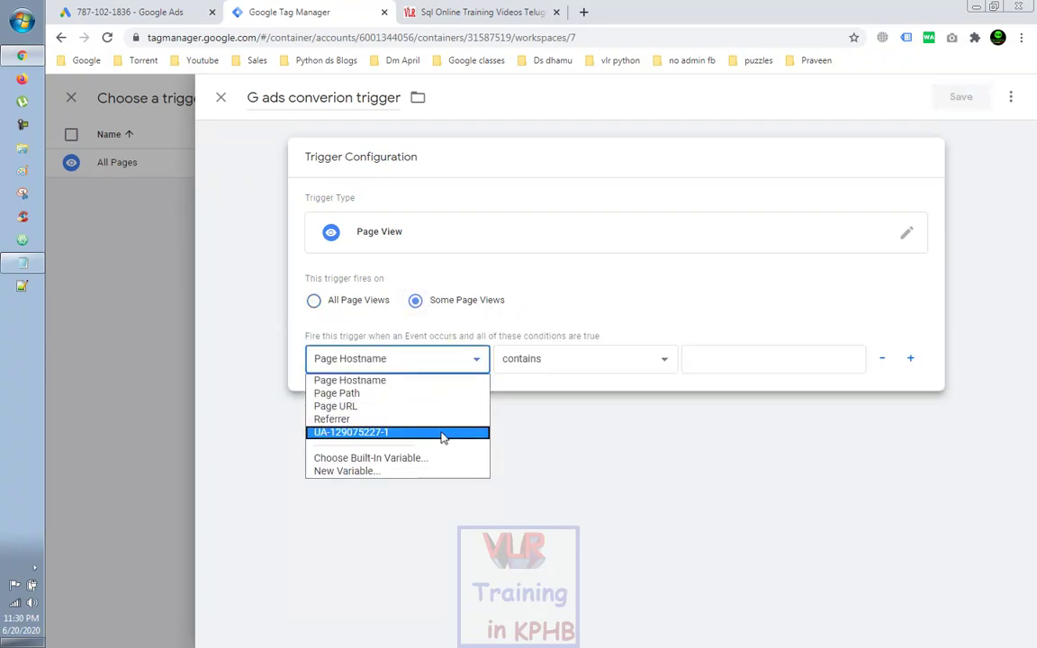
pyautogui.click(371, 408)
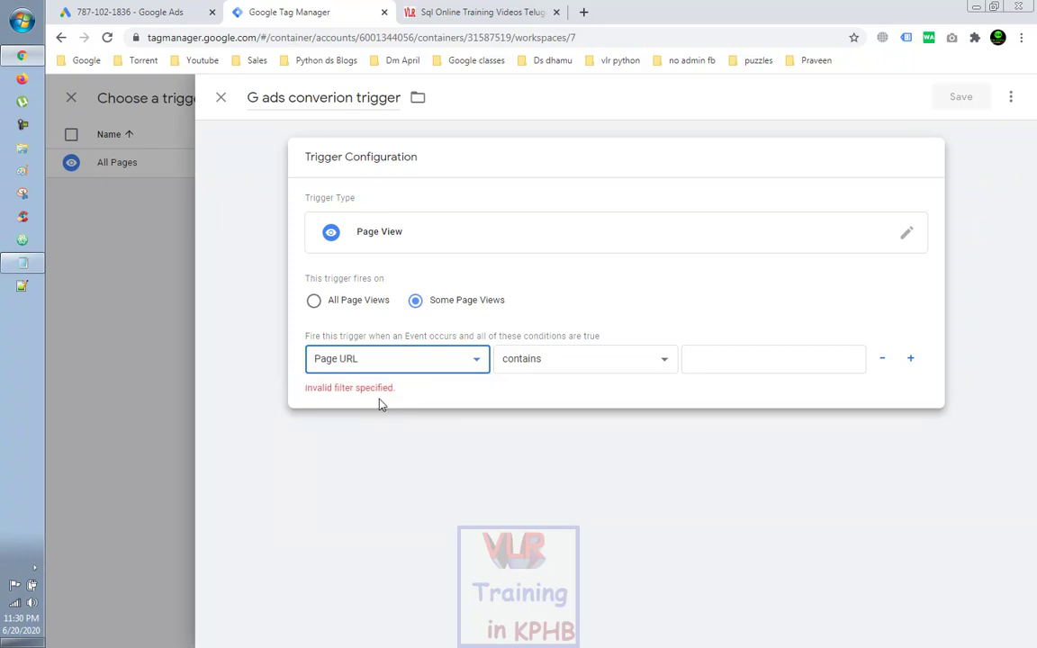
pyautogui.click(561, 359)
pyautogui.click(560, 359)
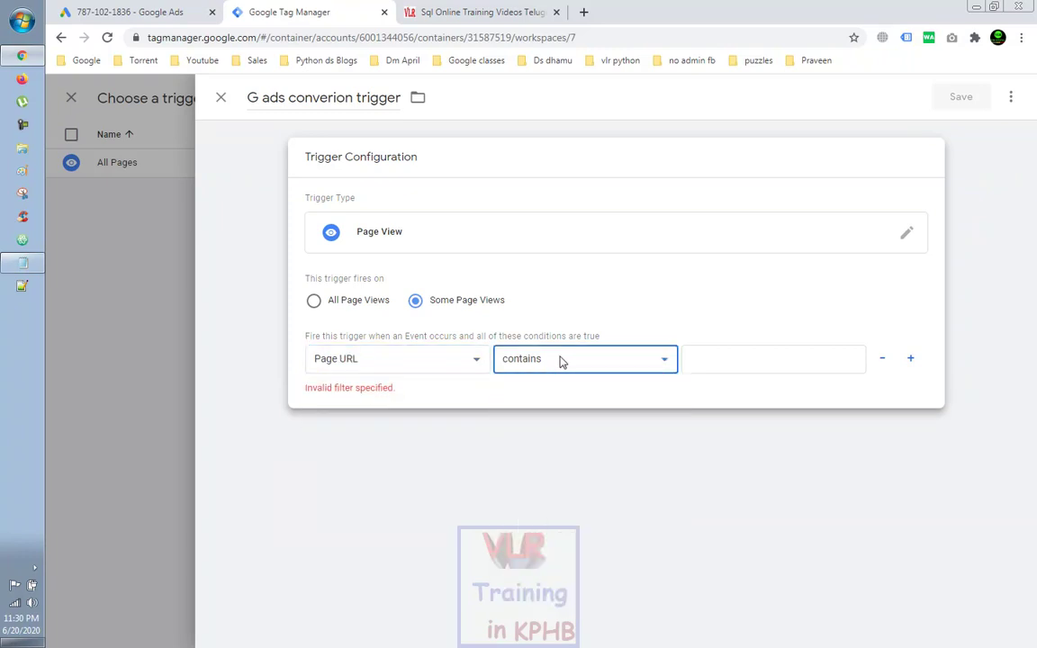
# Step: Copy sql-online-training-videos-telugu from the notes into the condition's value field
pyautogui.click(22, 263)
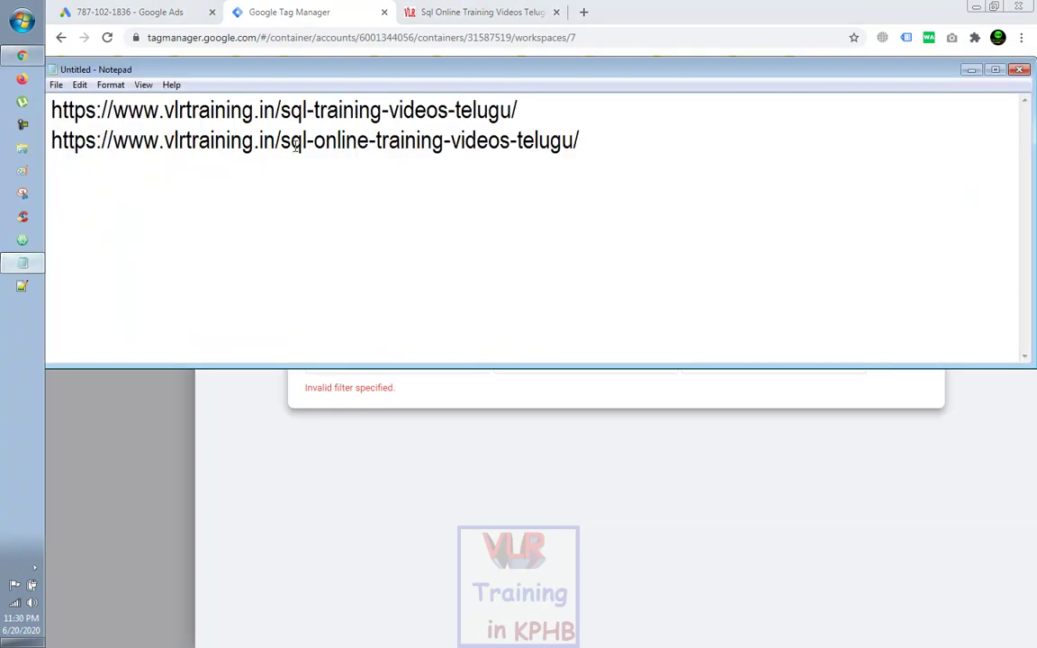
pyautogui.moveTo(282, 142); pyautogui.dragTo(576, 142)
pyautogui.rightClick(535, 141)
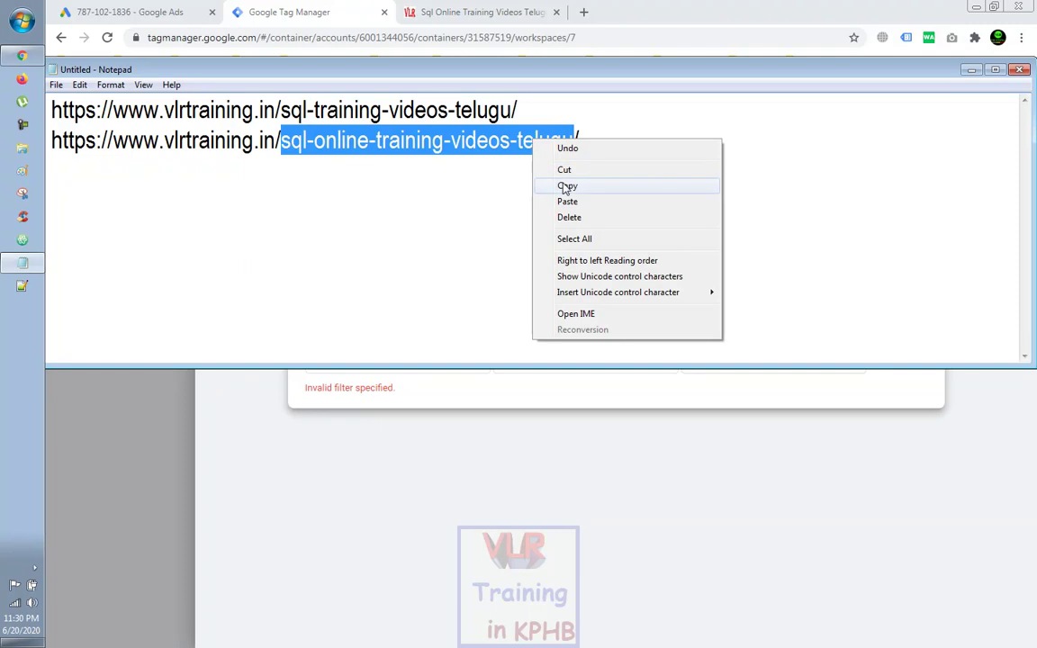
pyautogui.click(564, 185)
pyautogui.click(972, 71)
pyautogui.click(725, 360)
pyautogui.hotkey('ctrl', 'v')
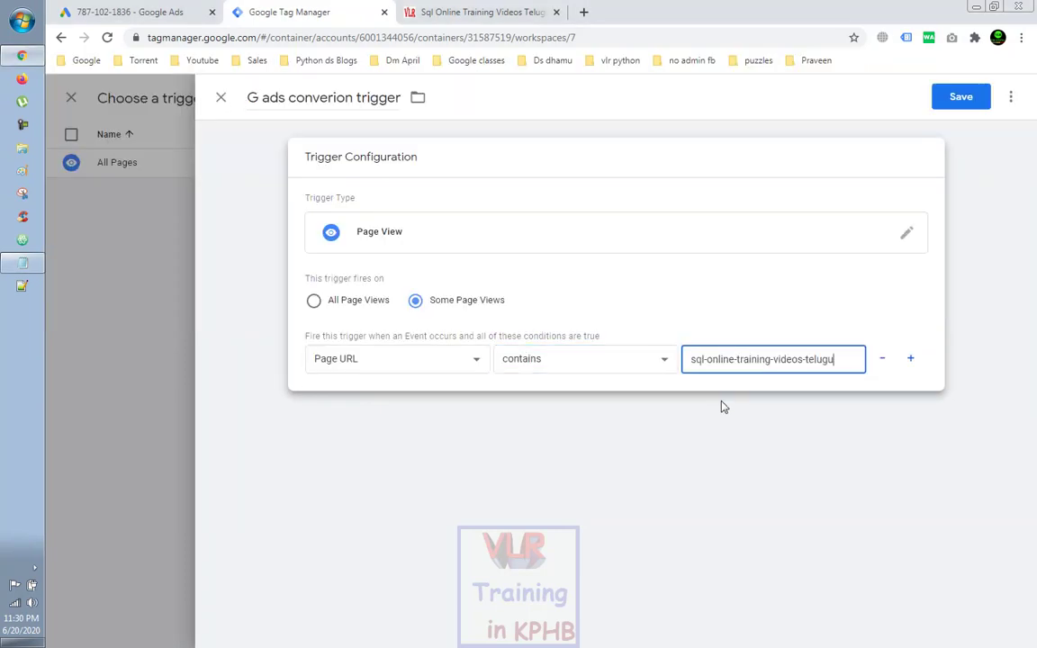
pyautogui.click(727, 417)
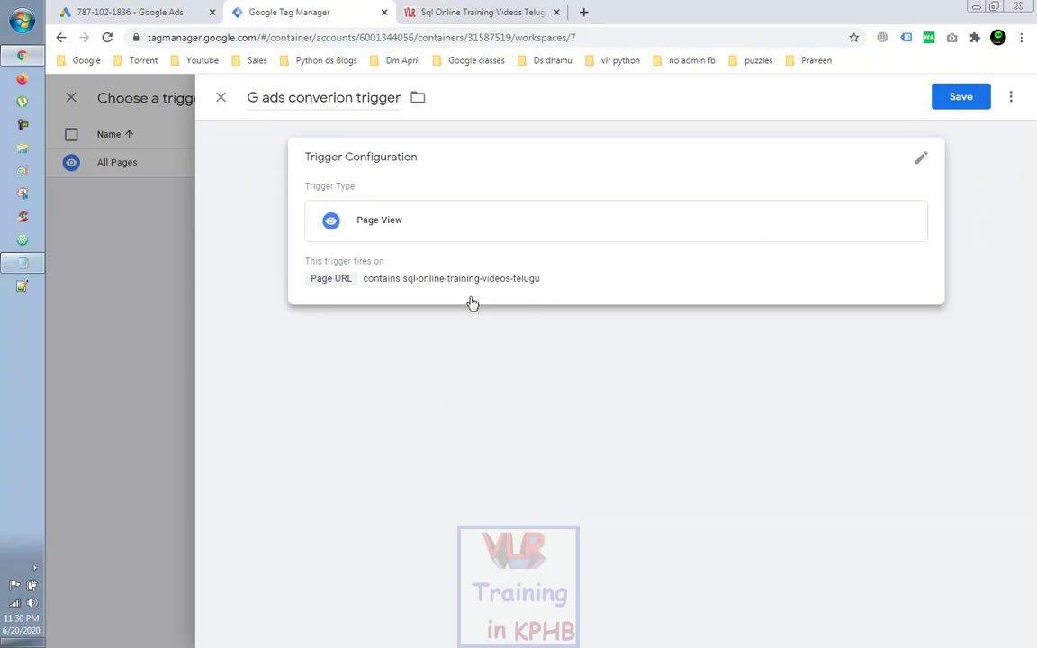
# Step: Save the G ads converion trigger and the conversion tracking tag
pyautogui.click(959, 105)
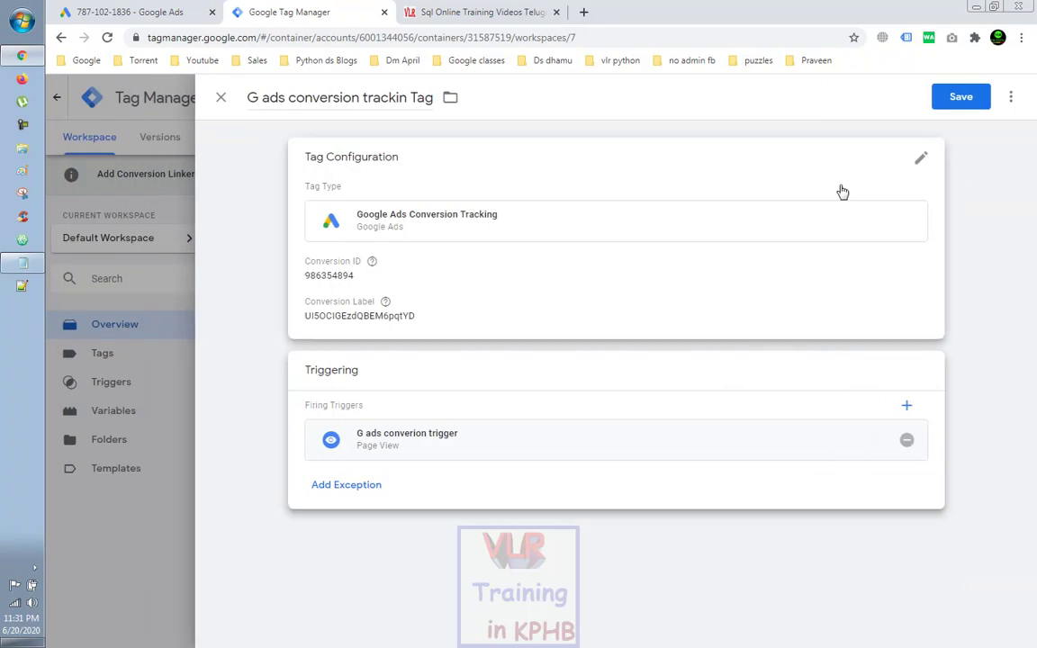
pyautogui.click(937, 104)
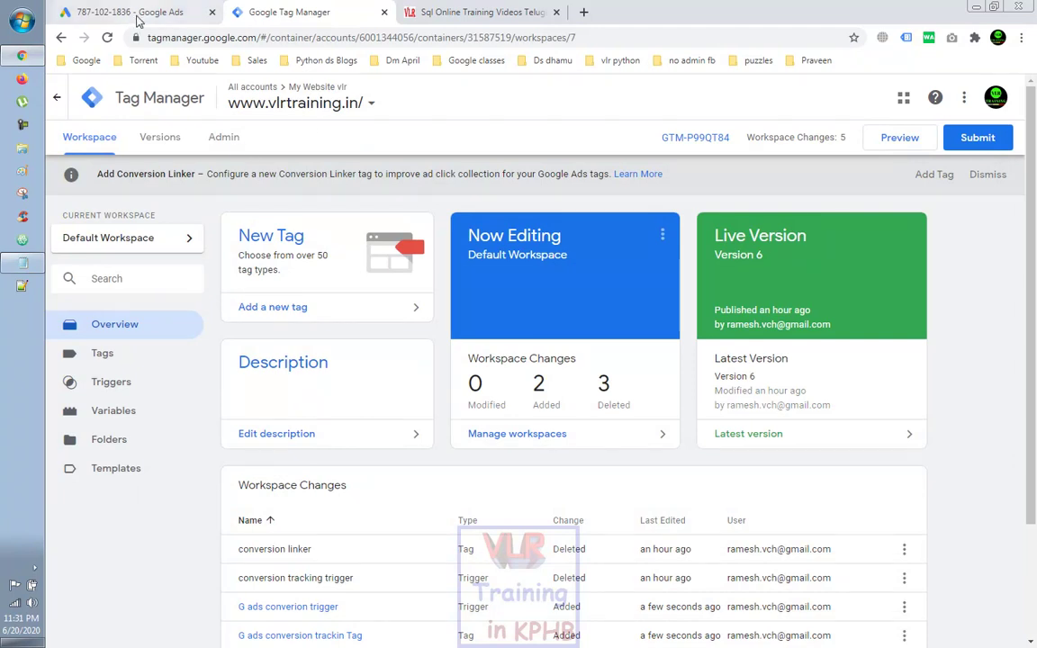
pyautogui.click(135, 13)
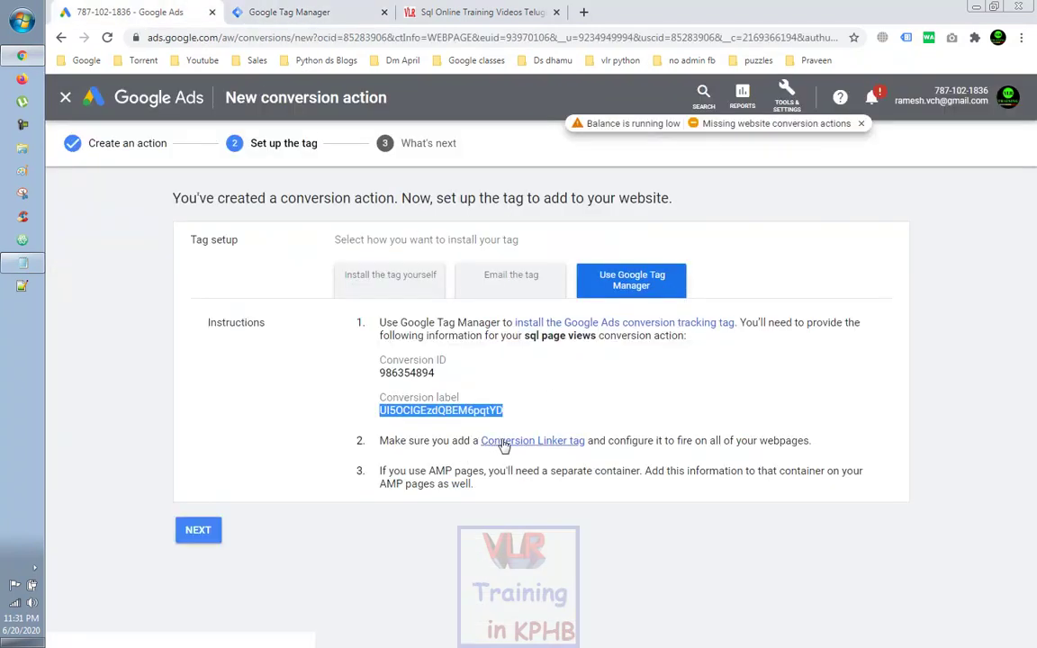
# Step: Start a new tag in the workspace and return to the Google Ads tag-setup instructions
pyautogui.click(301, 17)
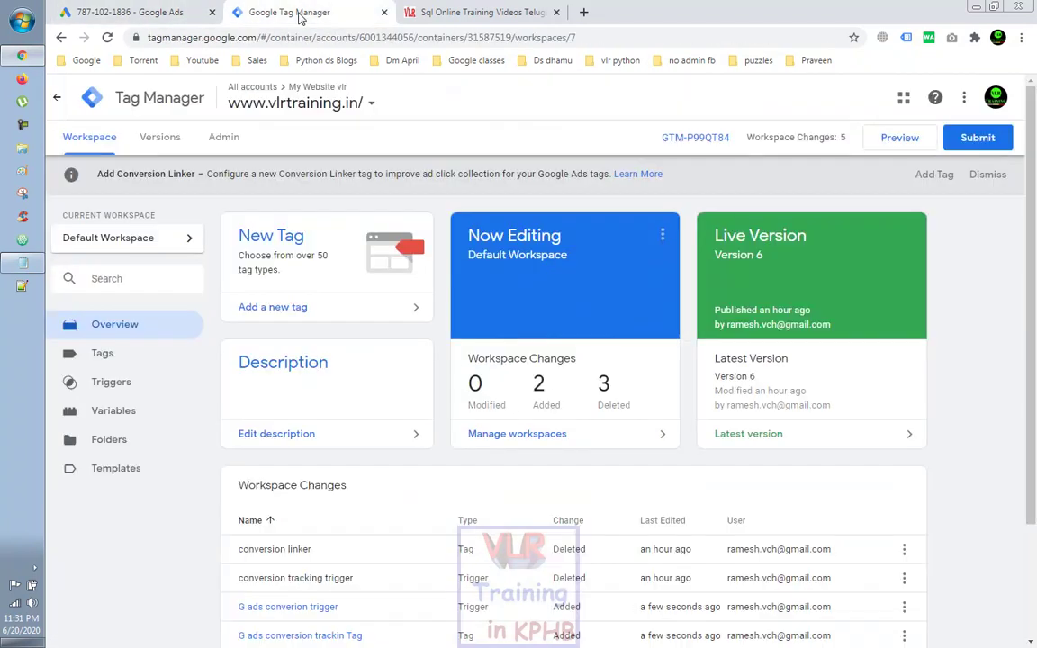
pyautogui.click(891, 141)
pyautogui.click(336, 213)
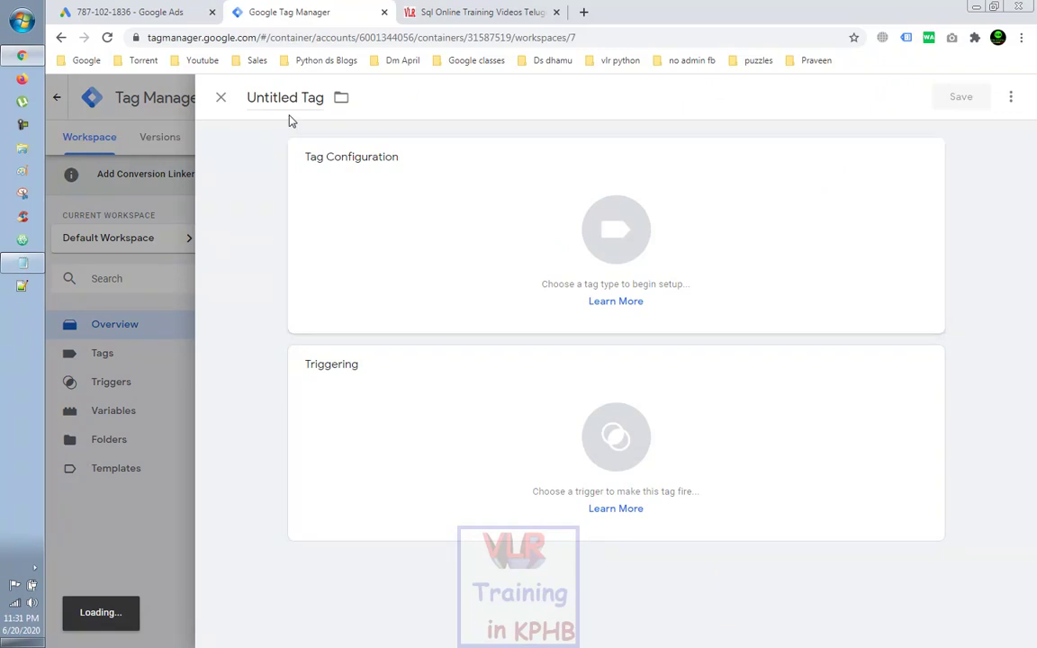
pyautogui.click(130, 12)
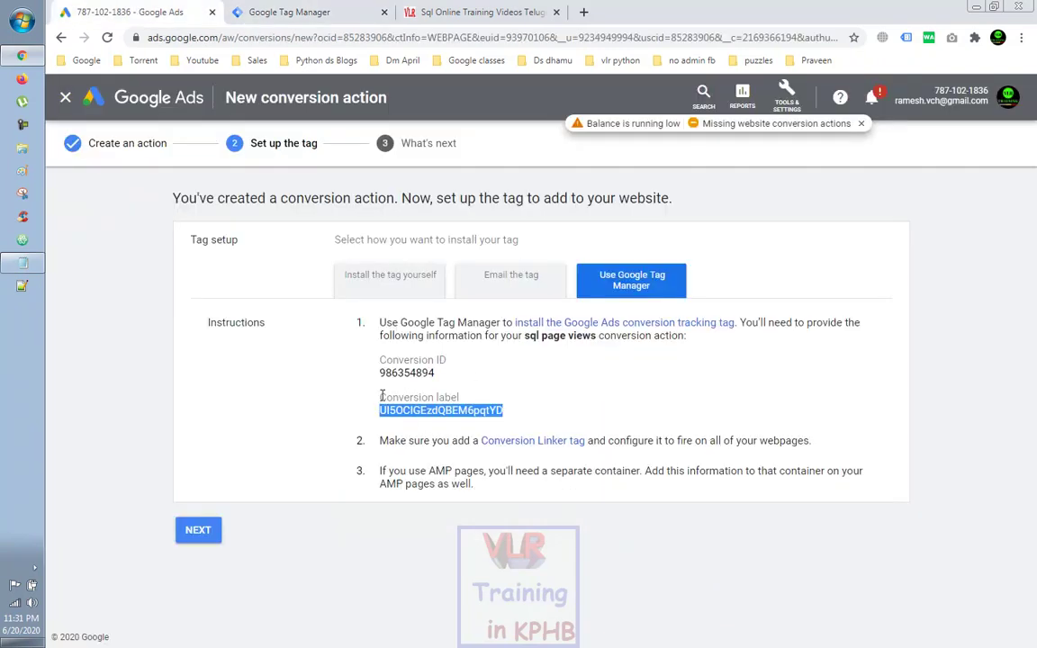
# Step: Name the new tag 'google Conversion Linker tag' using the wording copied from Google Ads
pyautogui.moveTo(478, 442); pyautogui.dragTo(586, 435)
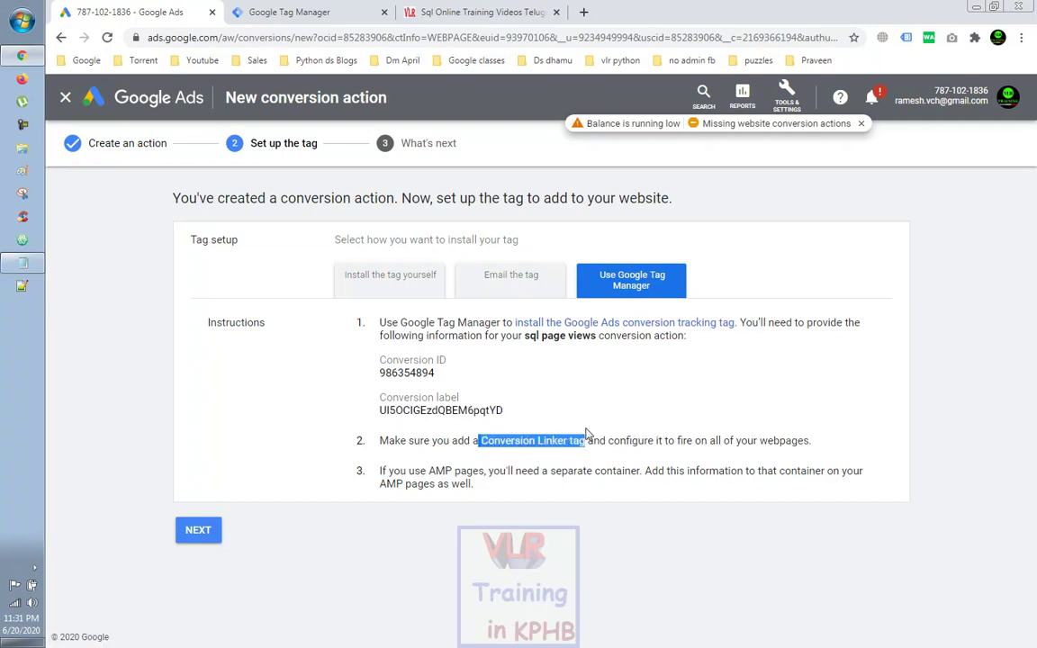
pyautogui.click(288, 12)
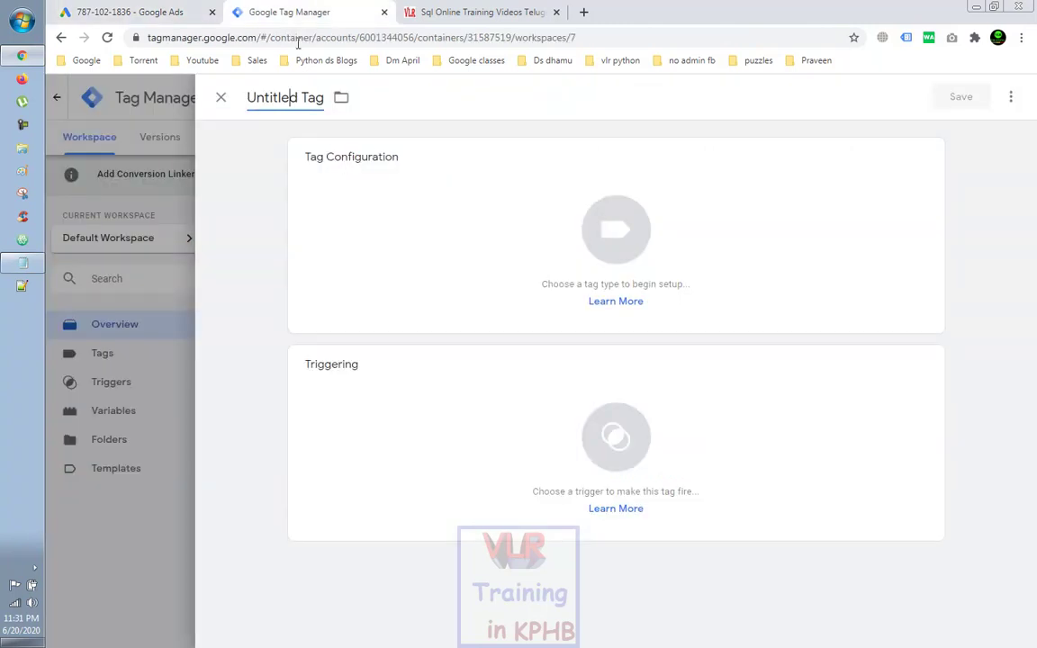
pyautogui.click(282, 98)
pyautogui.hotkey('ctrl', 'v')
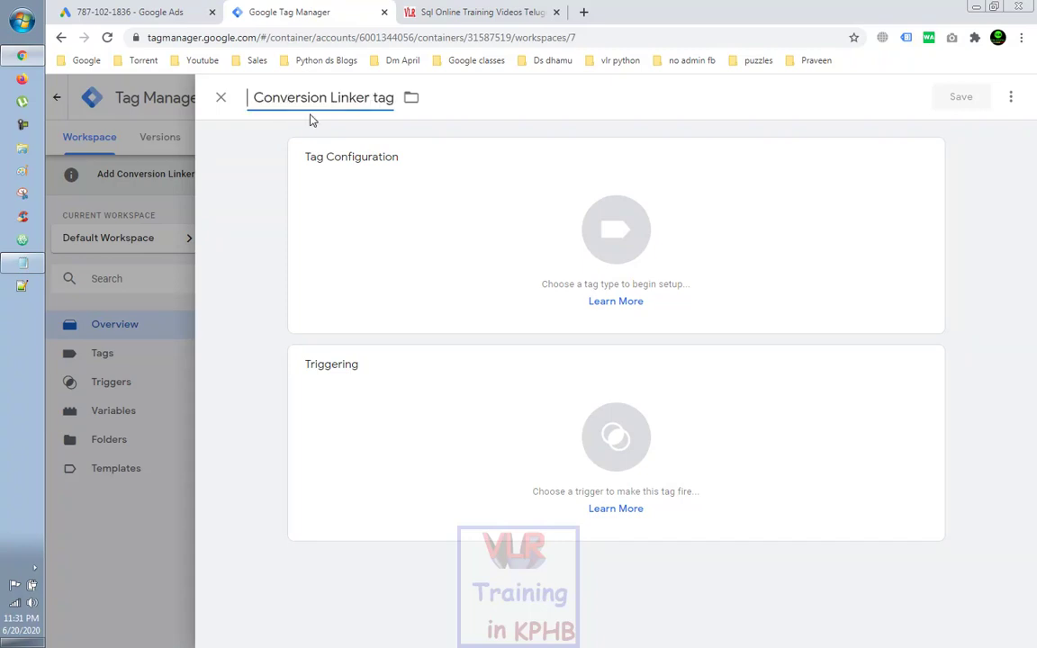
pyautogui.press('Home')
pyautogui.write('google')
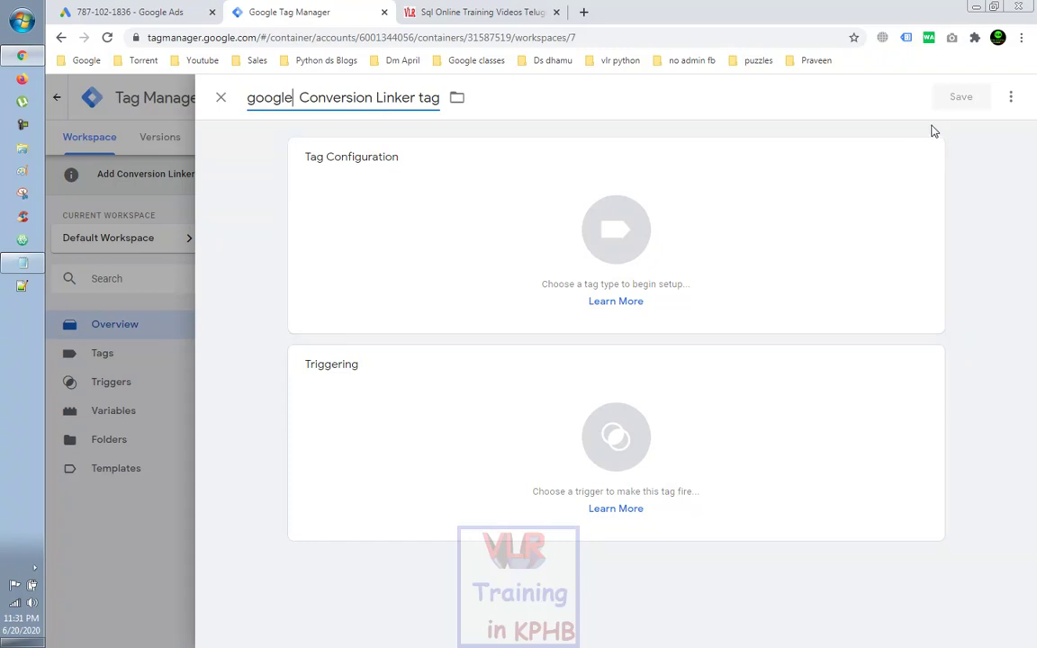
# Step: Set the tag type to Conversion Linker, fire it on All Pages, and save it
pyautogui.click(900, 170)
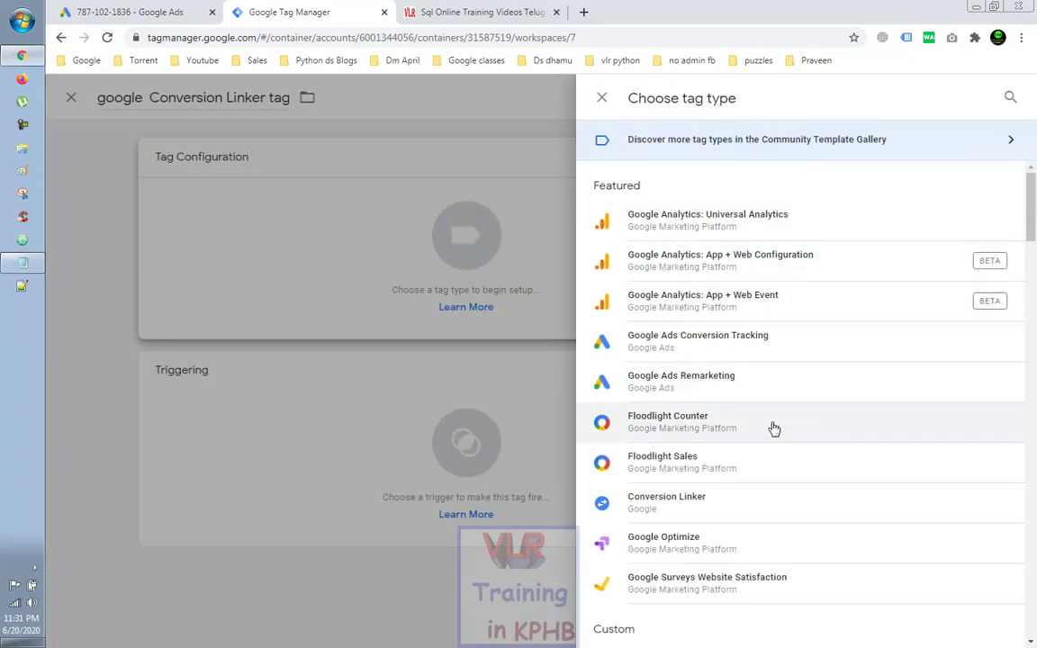
pyautogui.click(753, 511)
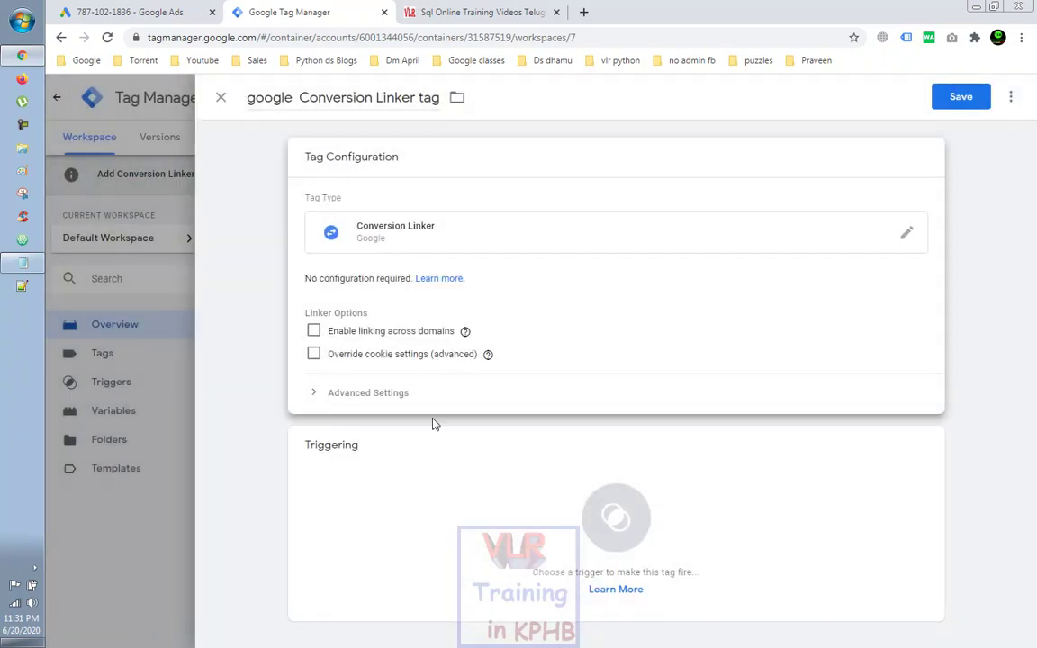
pyautogui.click(918, 451)
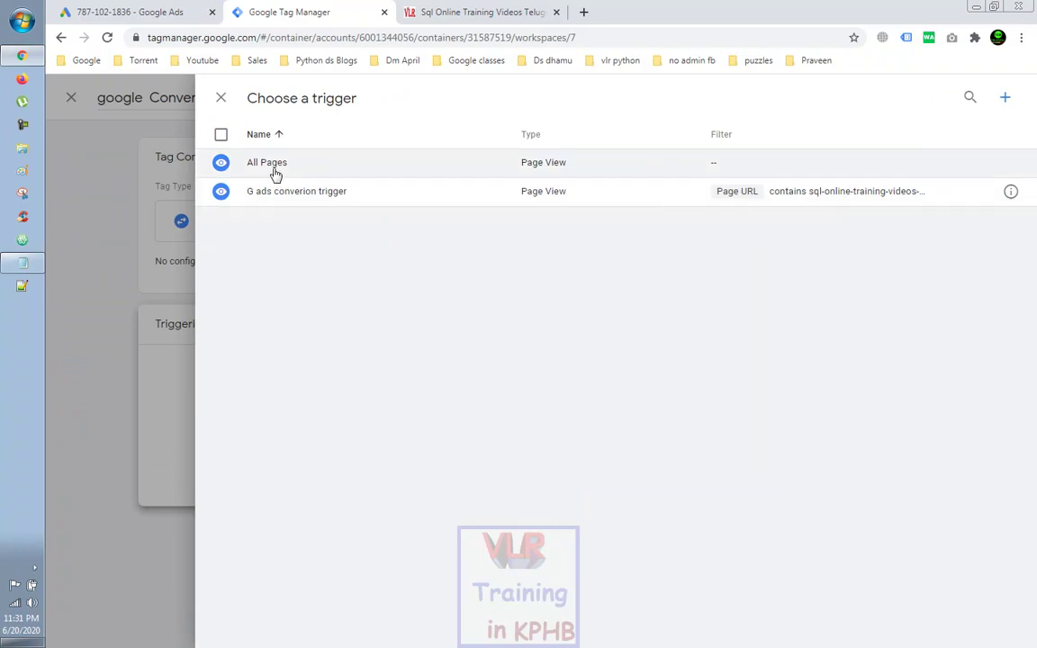
pyautogui.click(276, 171)
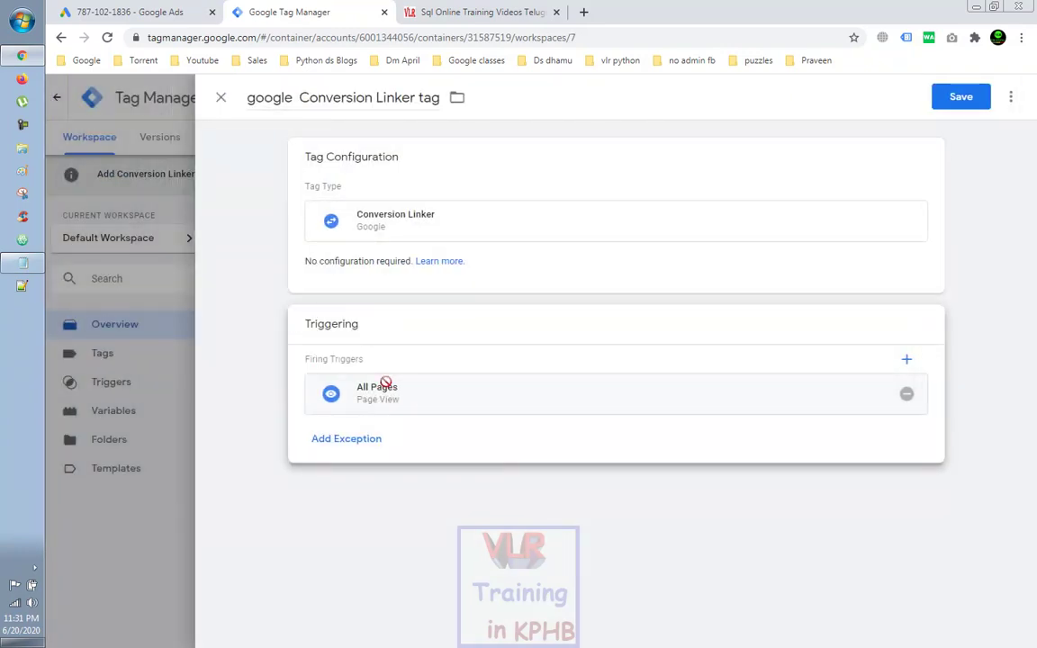
pyautogui.click(960, 99)
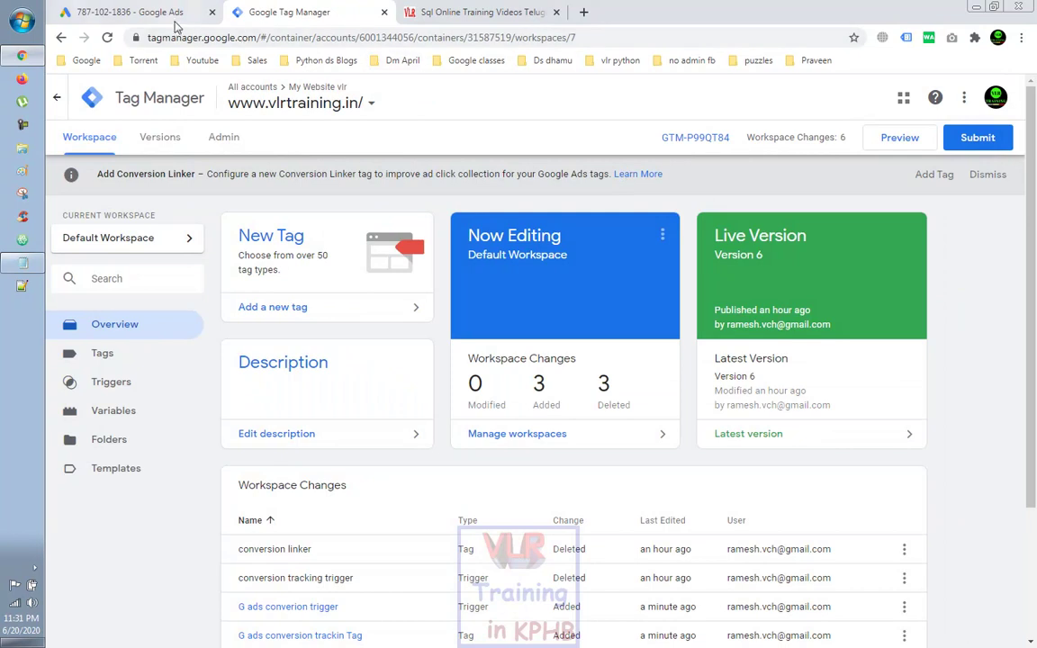
pyautogui.click(155, 22)
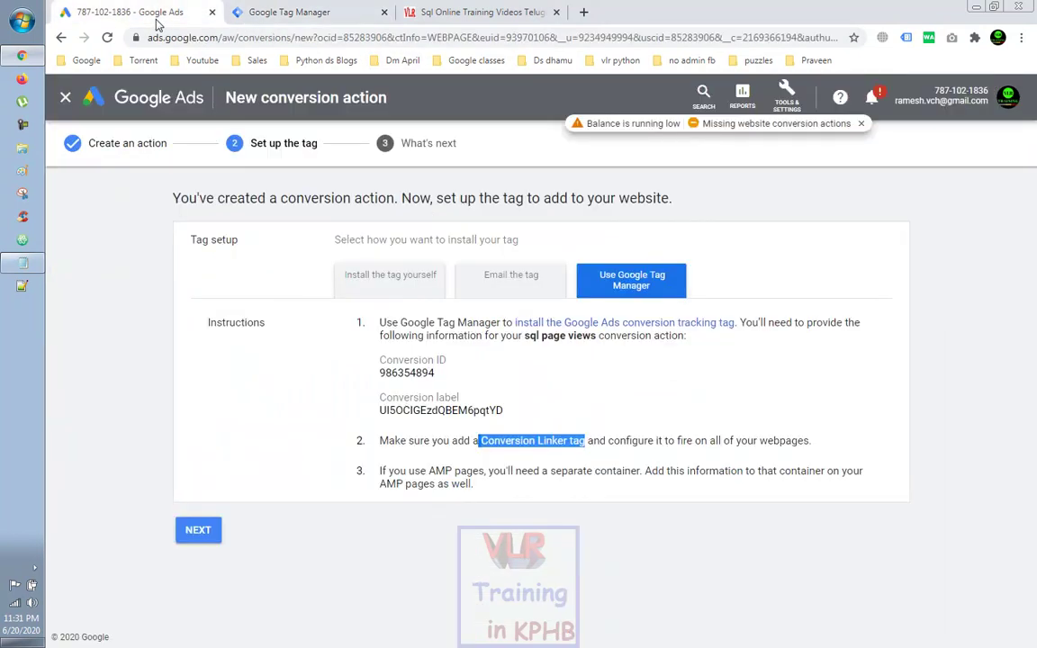
# Step: Complete the final Next and Done steps for the sql page views conversion action
pyautogui.click(199, 531)
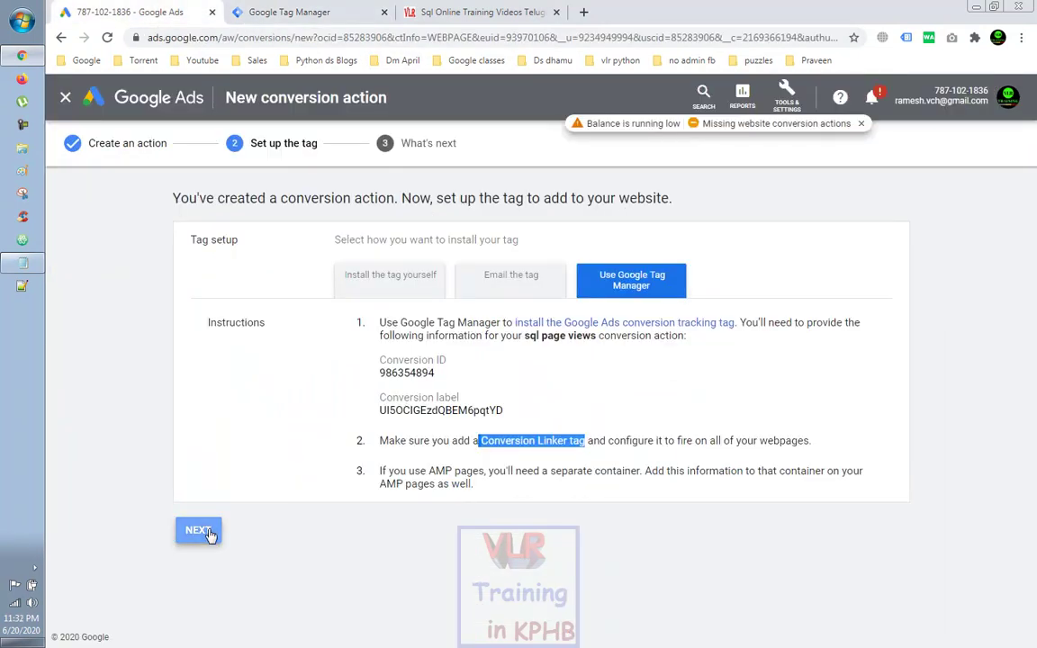
pyautogui.click(200, 400)
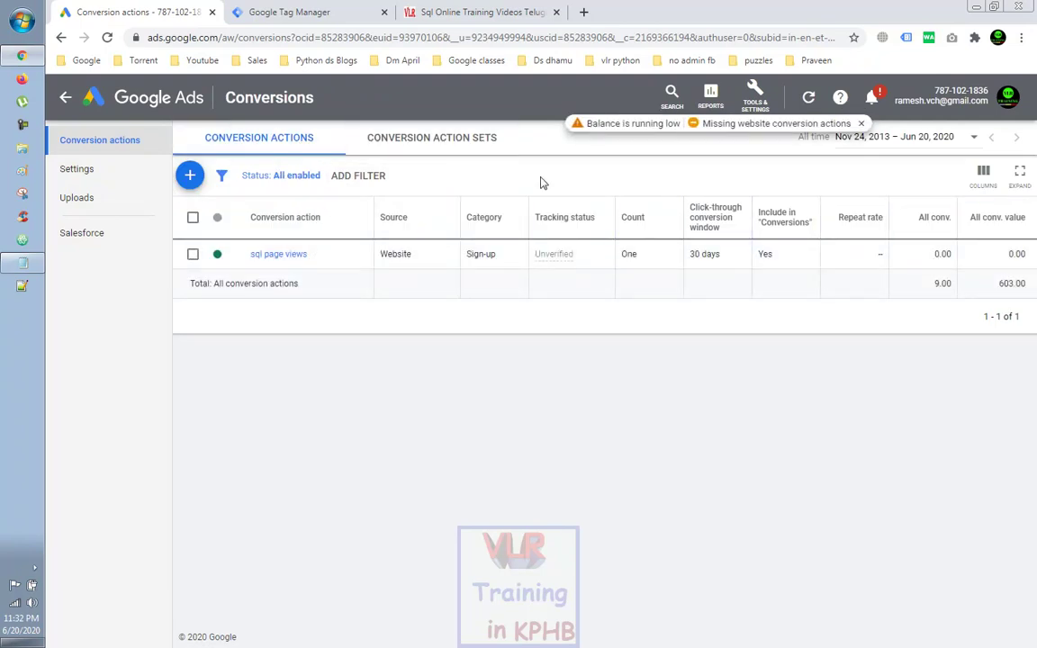
pyautogui.click(339, 14)
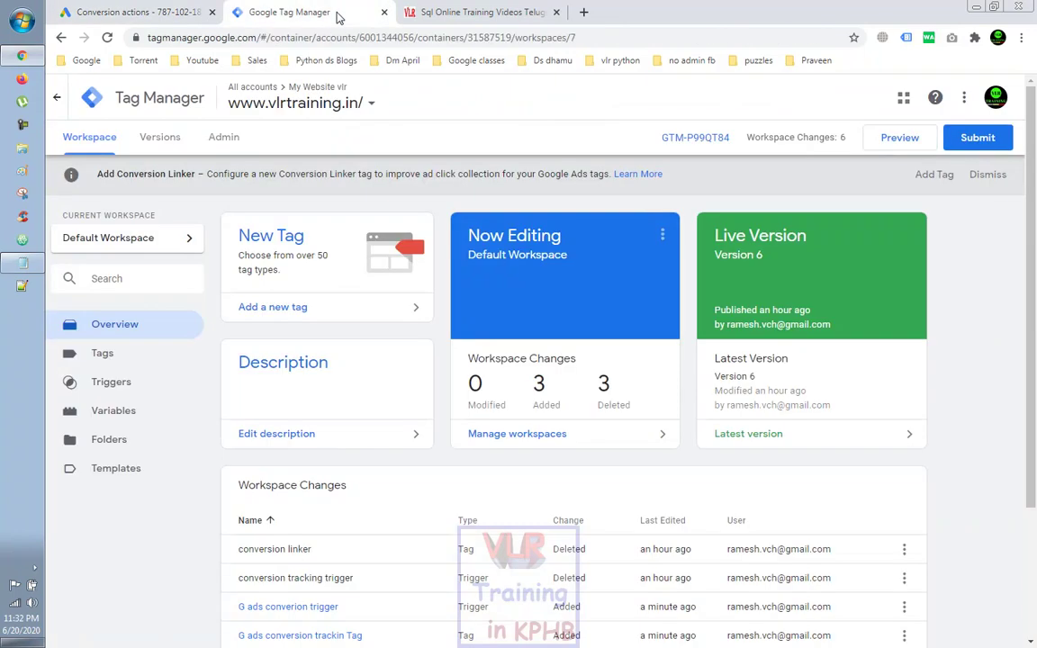
# Step: Submit and publish 'version 7' described as 'google ads conversin tag sql page view'
pyautogui.click(983, 141)
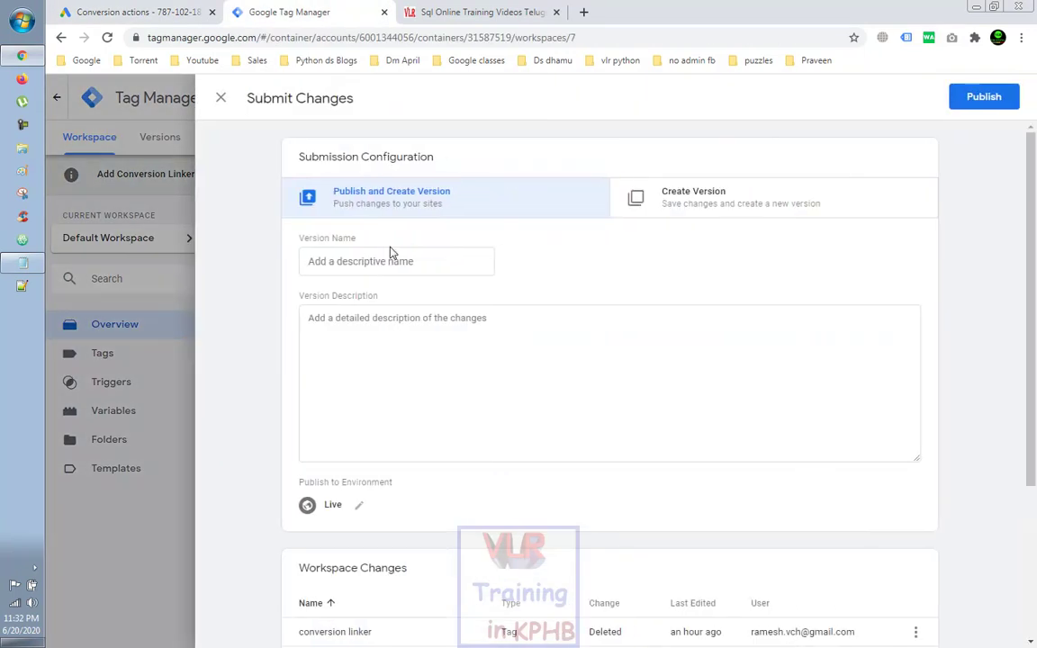
pyautogui.click(361, 262)
pyautogui.write('version 7')
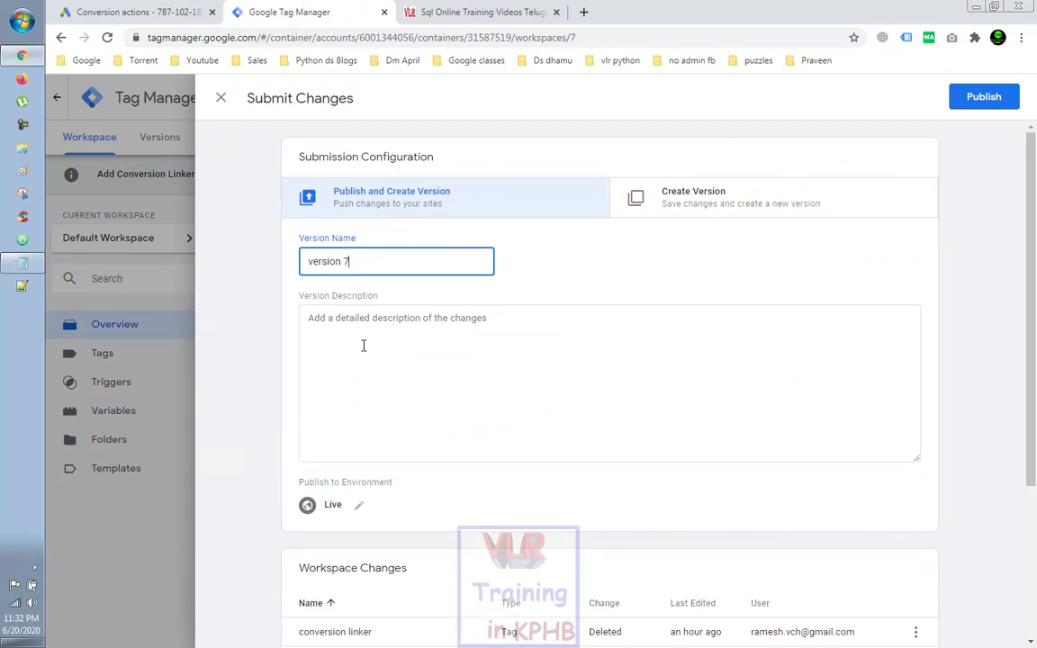
pyautogui.click(363, 345)
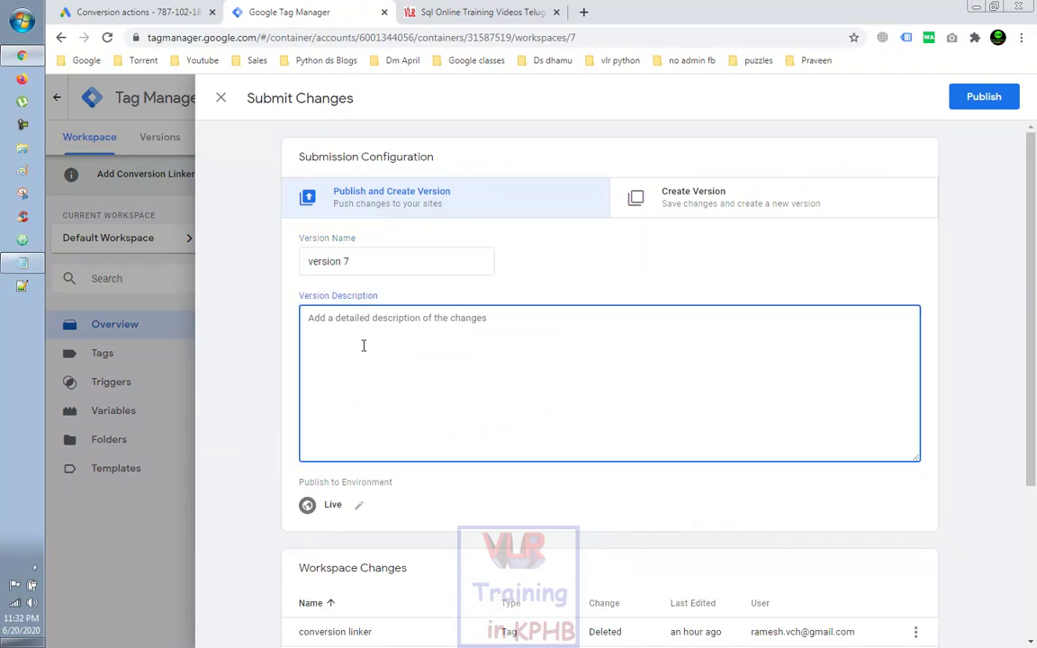
pyautogui.click(104, 15)
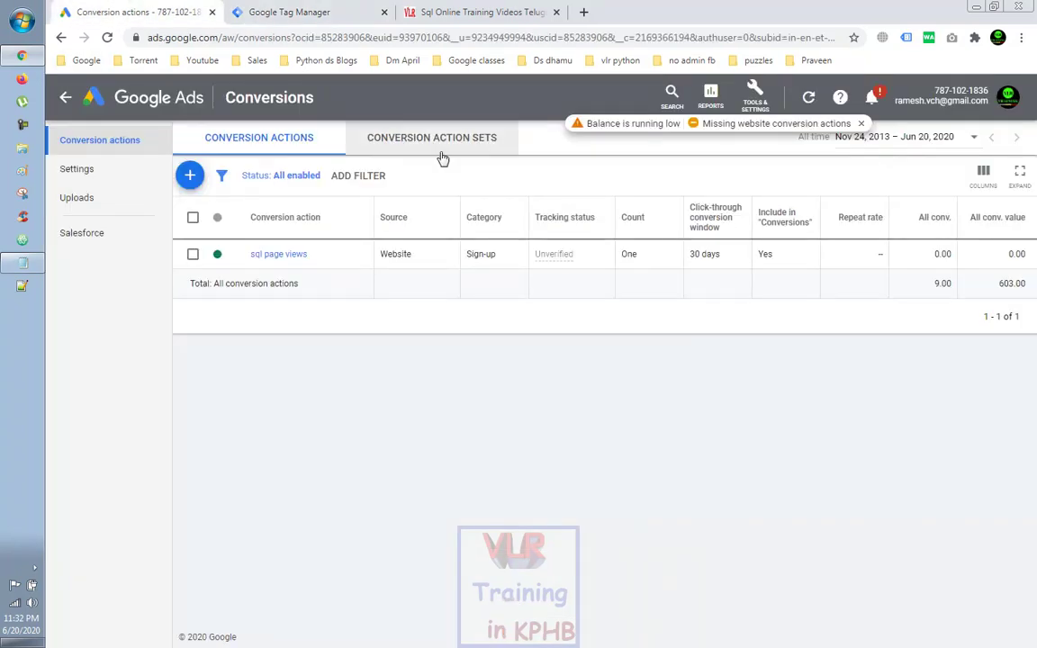
pyautogui.click(304, 13)
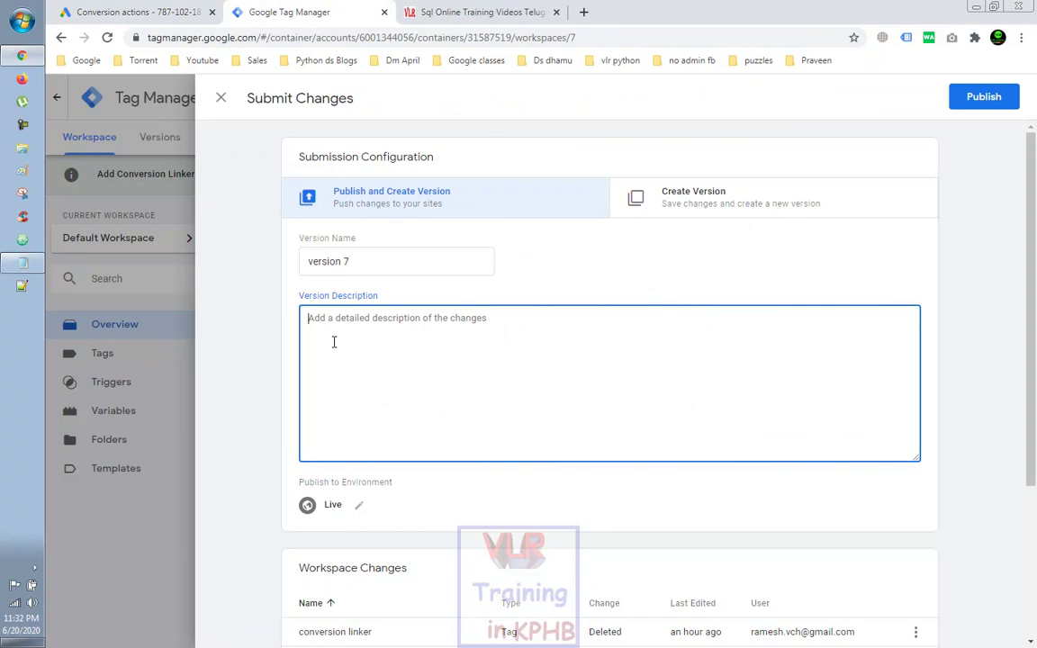
pyautogui.write('g')
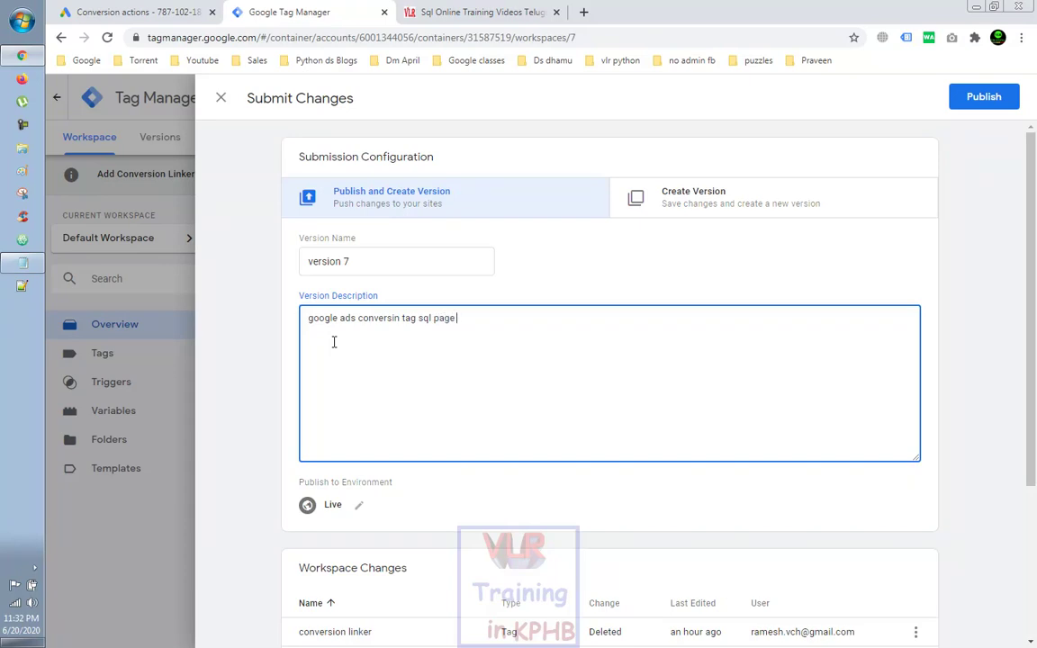
pyautogui.click(984, 99)
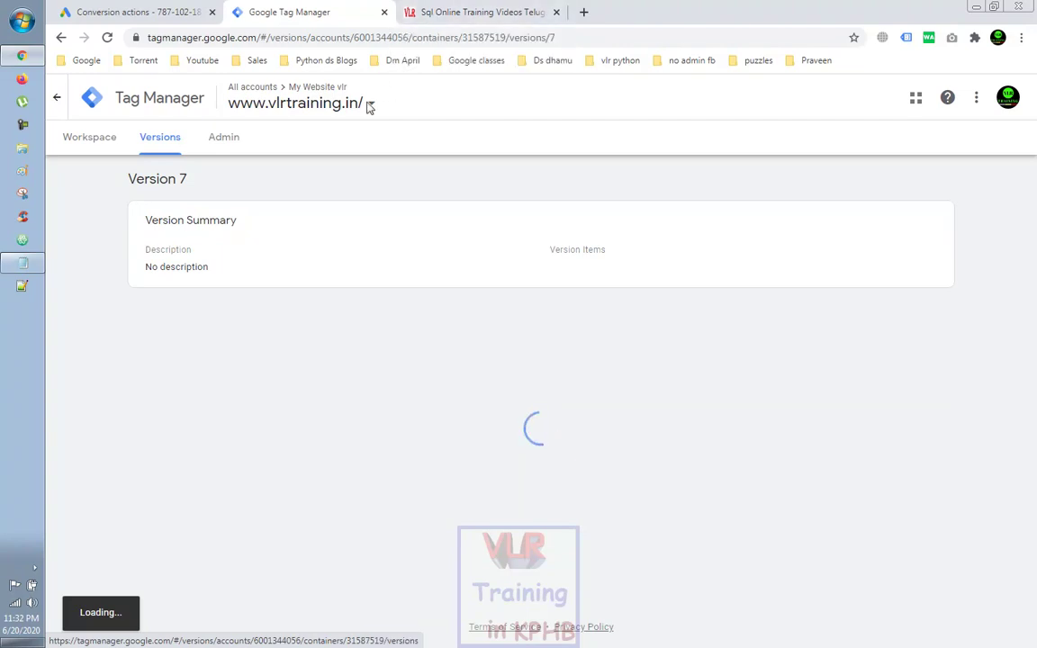
# Step: Start Preview mode for the Default Workspace from the workspace overview
pyautogui.click(89, 137)
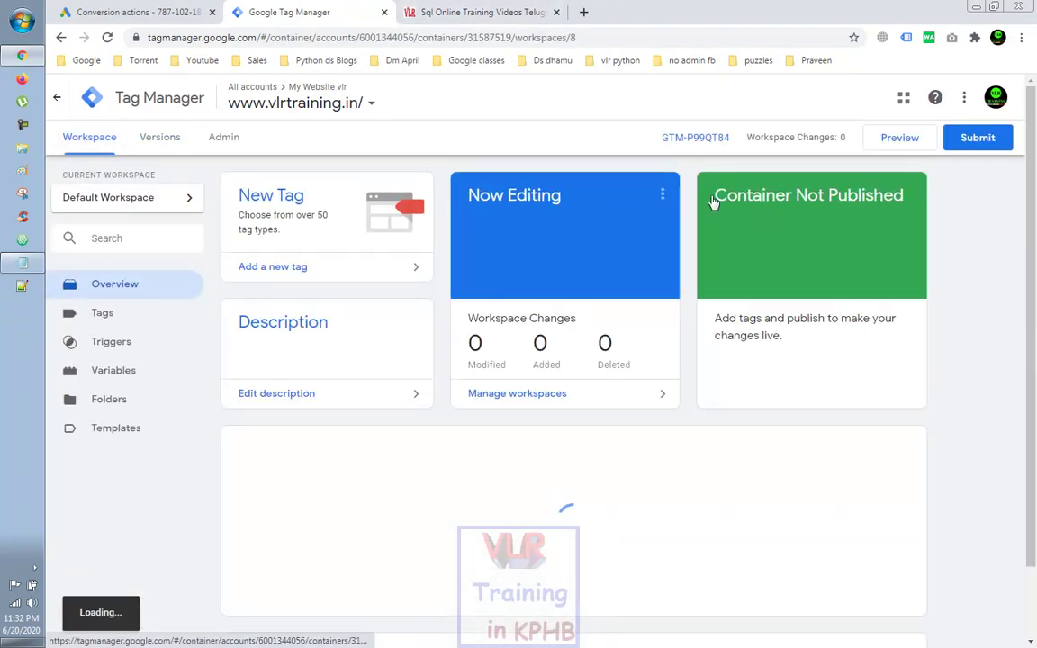
pyautogui.click(897, 140)
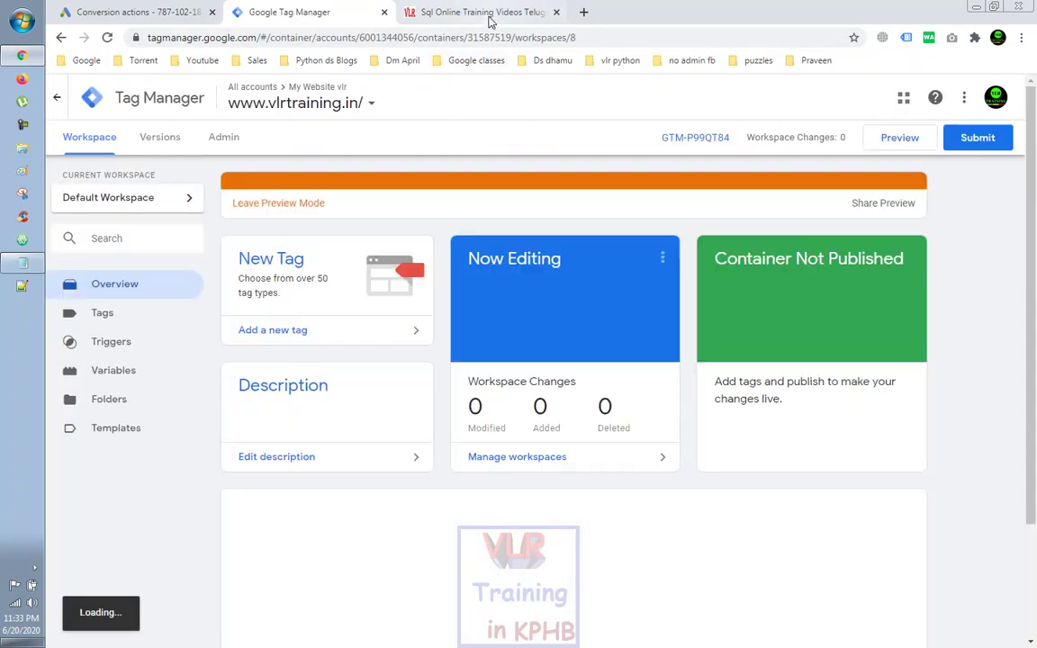
pyautogui.click(583, 11)
# Step: Load vlrtraining.in in a fresh tab and review which tags the debug pane reports fired
pyautogui.click(552, 13)
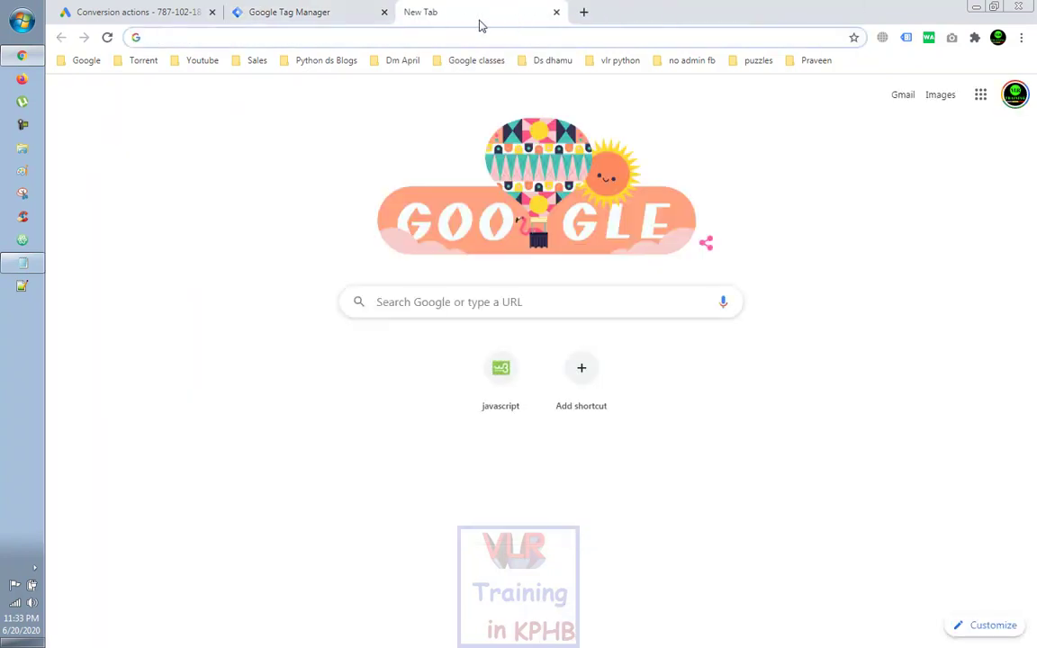
pyautogui.click(404, 38)
pyautogui.write('vlrtrai')
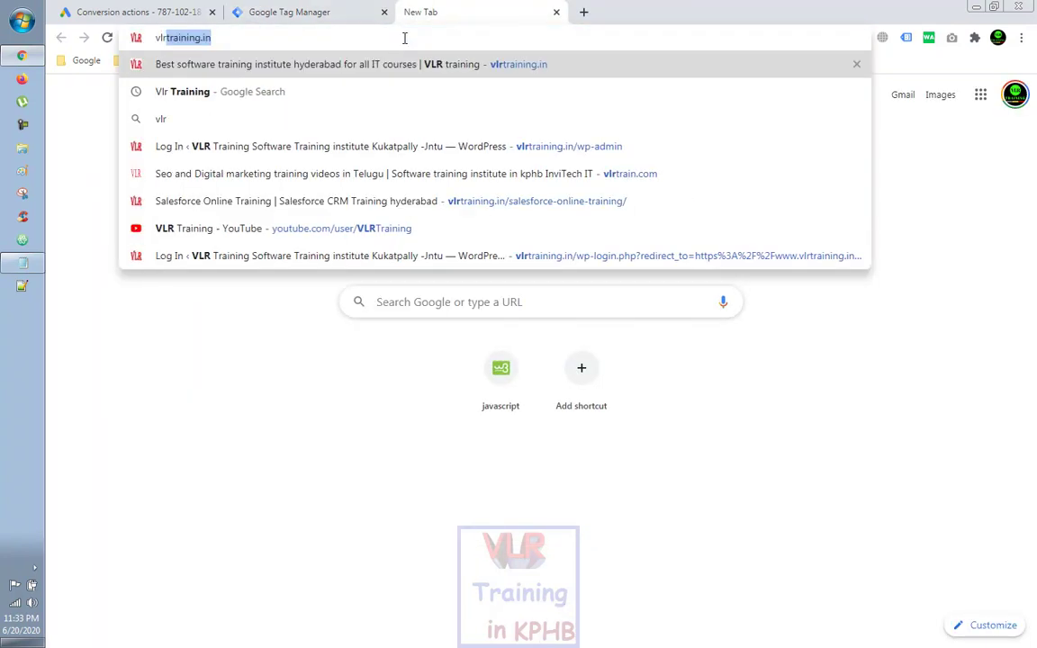
pyautogui.write('ning')
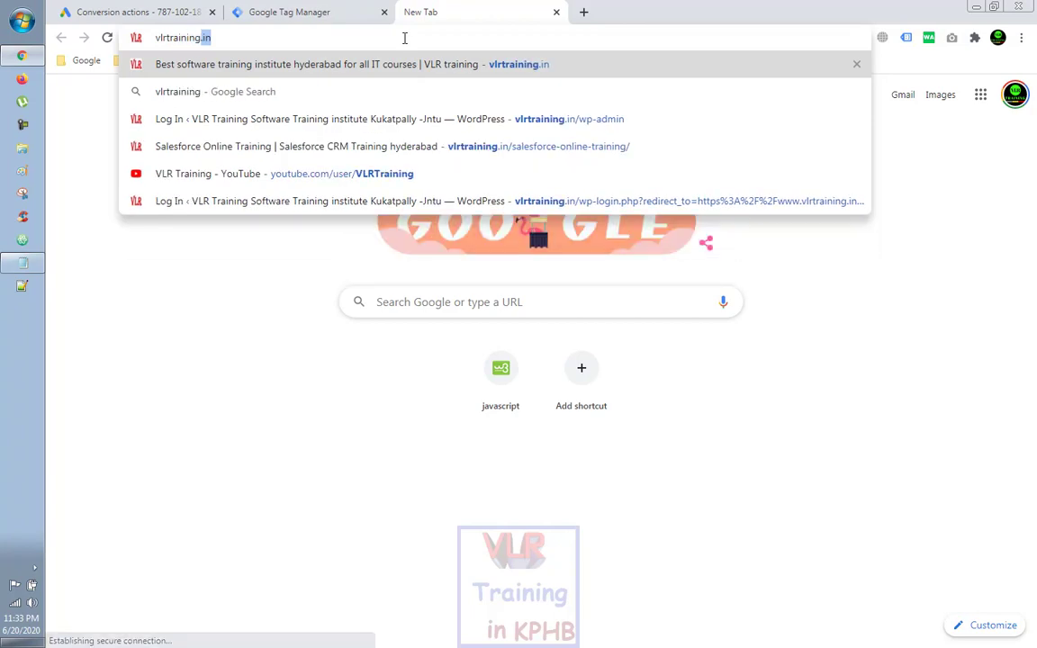
pyautogui.press('Return')
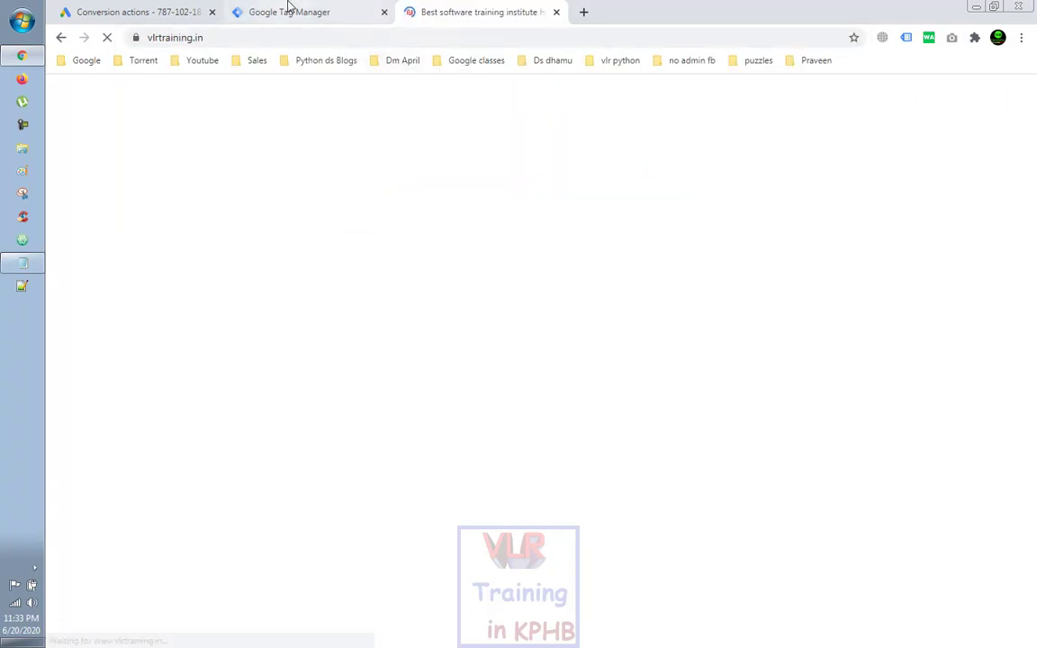
pyautogui.click(299, 14)
pyautogui.click(463, 12)
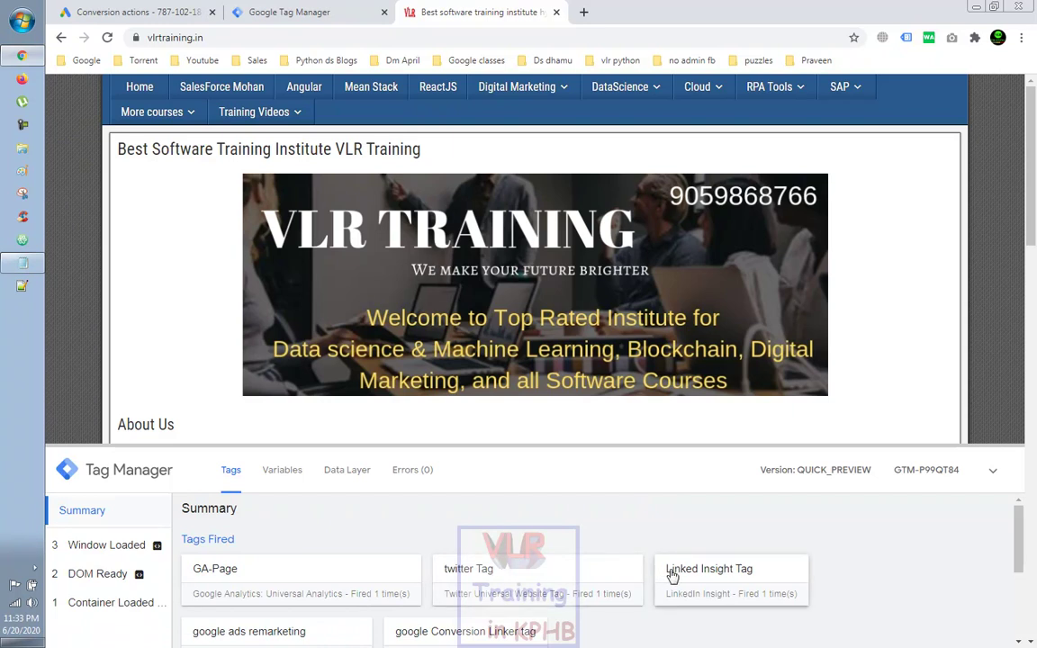
pyautogui.scroll(-1, 670, 575)
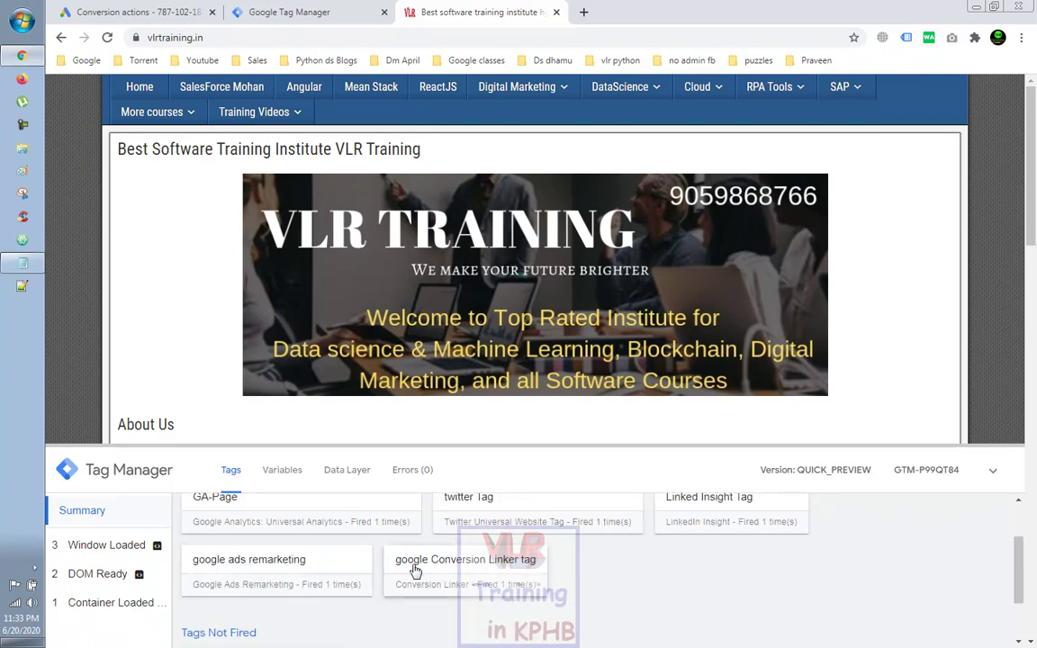
pyautogui.scroll(-1, 471, 568)
pyautogui.scroll(1, 471, 568)
pyautogui.scroll(-1, 471, 568)
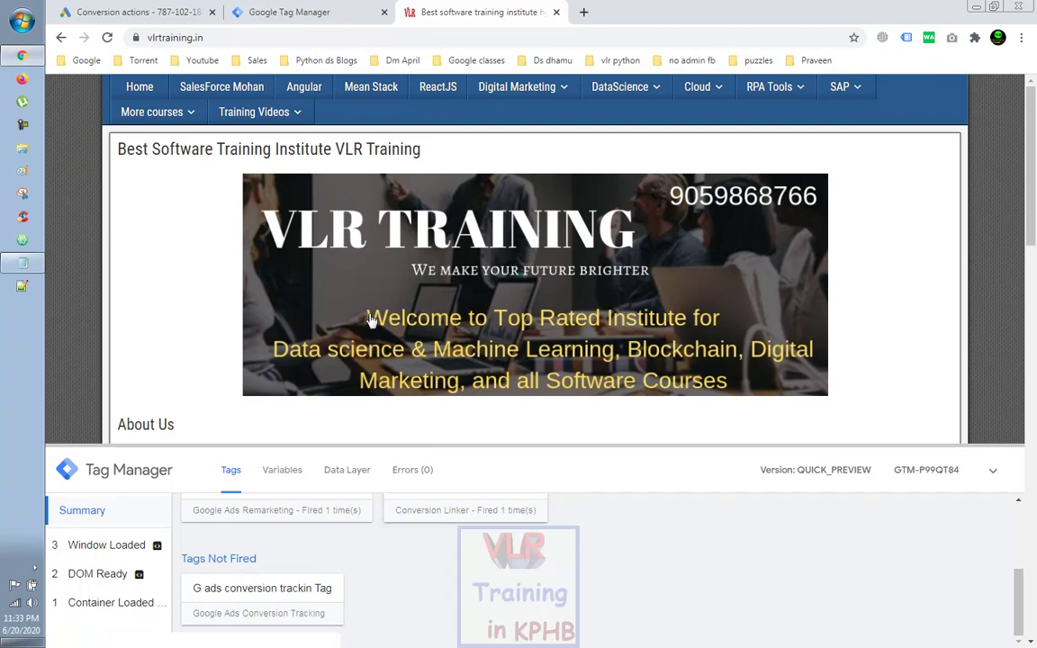
pyautogui.moveTo(230, 118)
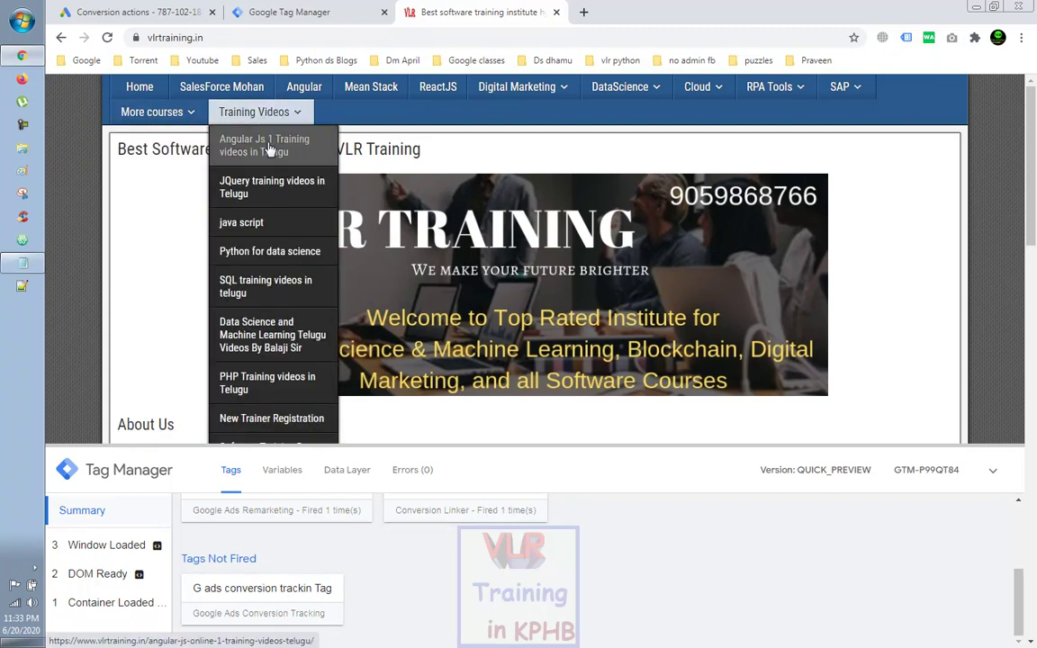
# Step: Go to the SQL training videos in telugu page and scroll to its registration form
pyautogui.click(259, 294)
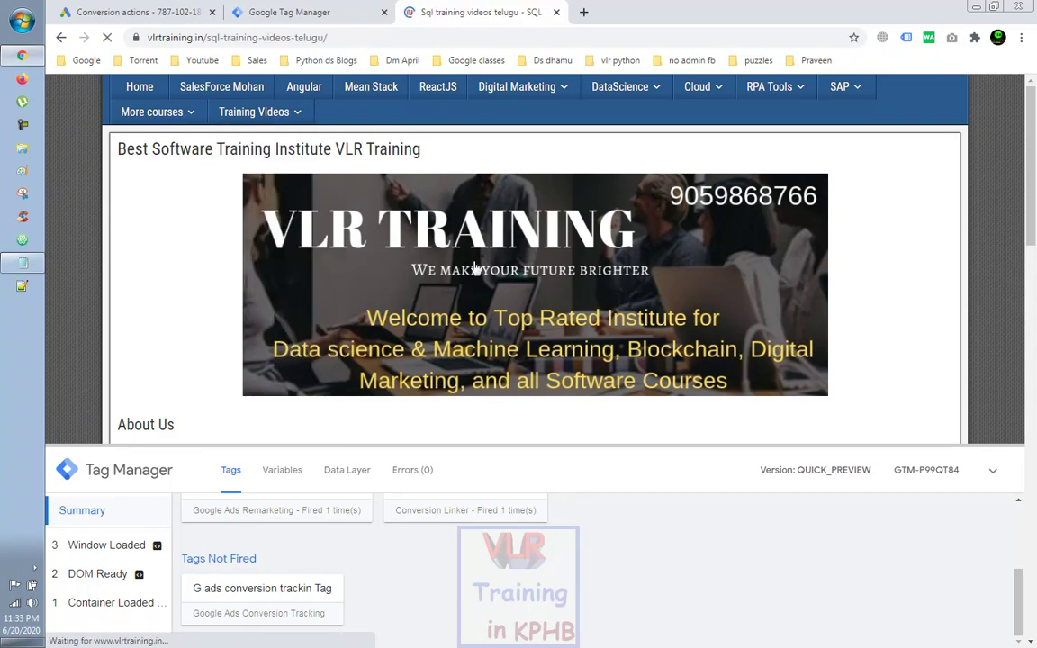
pyautogui.scroll(-5, 476, 268)
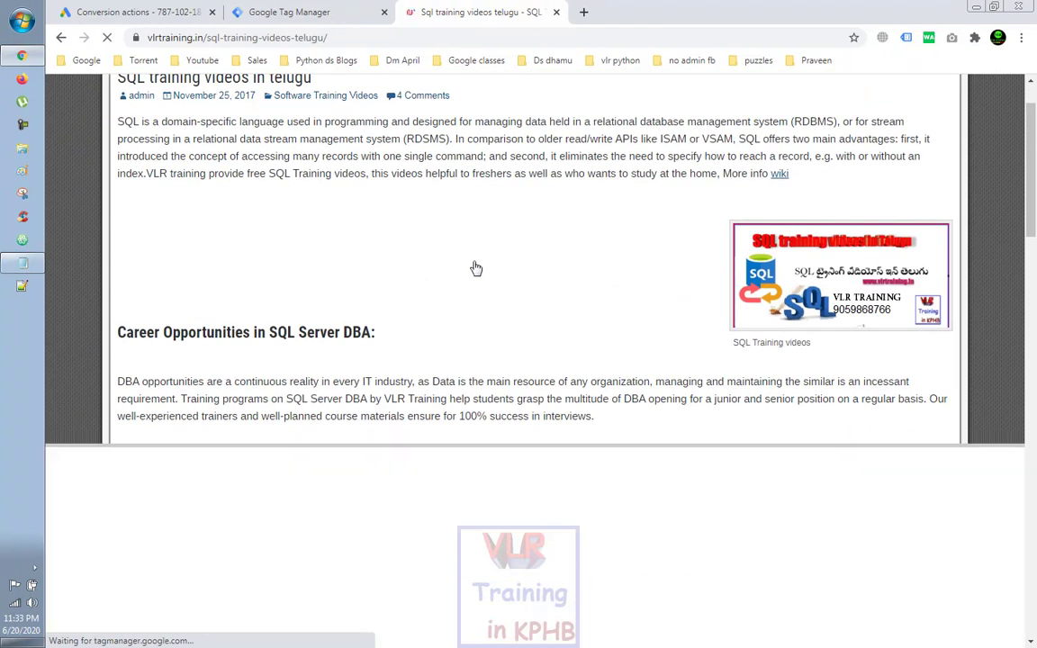
pyautogui.scroll(-6, 476, 268)
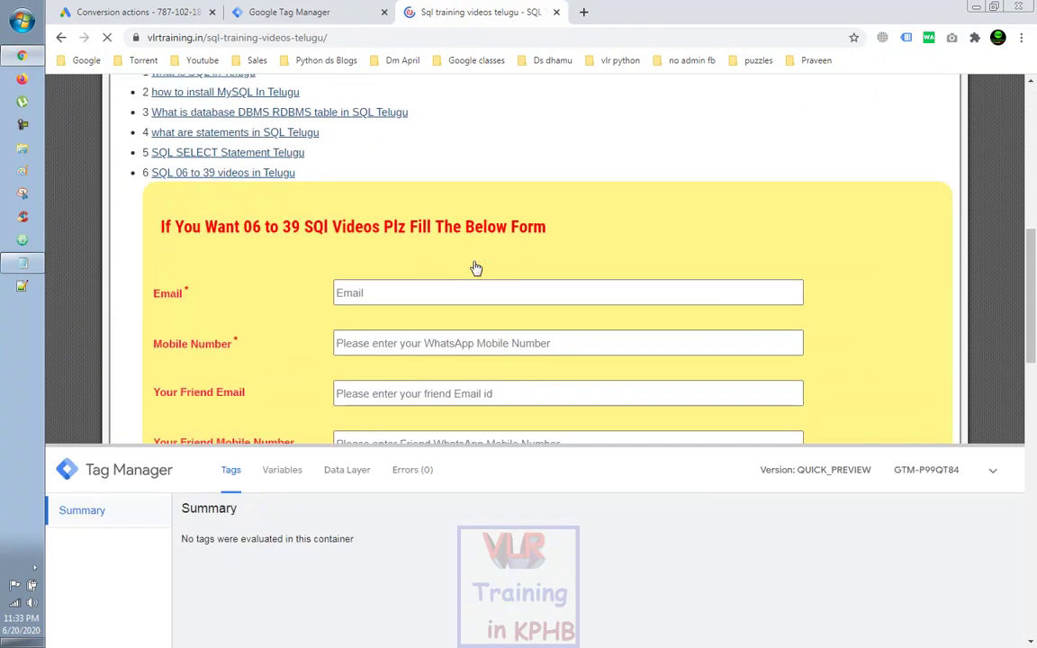
pyautogui.scroll(-2, 477, 268)
pyautogui.scroll(-3, 363, 567)
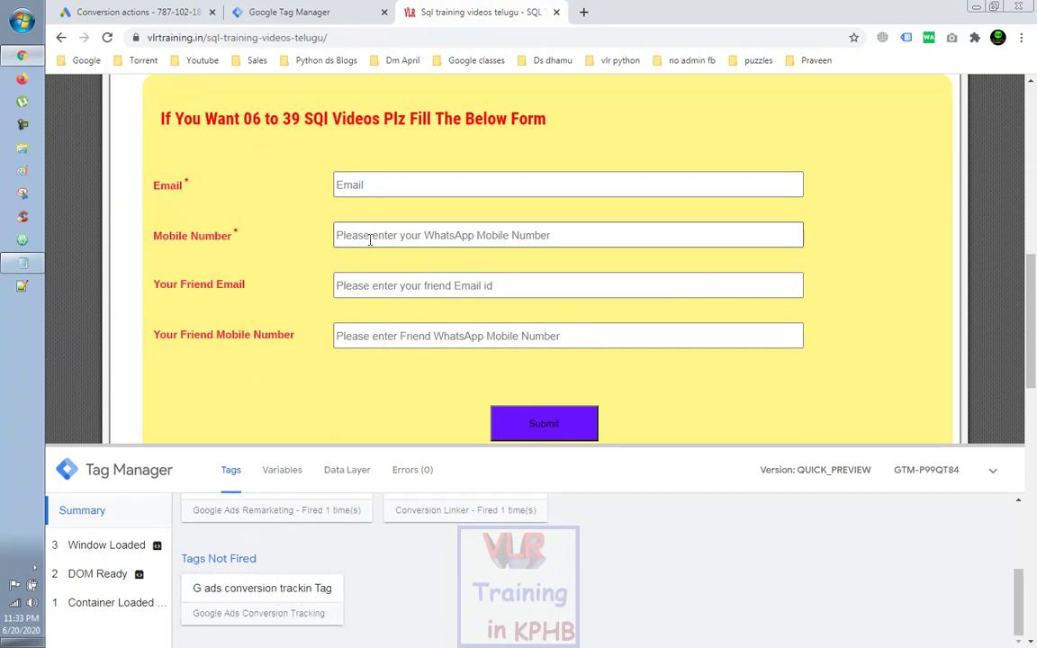
# Step: Fill in the email and mobile number fields and submit the registration form
pyautogui.click(365, 187)
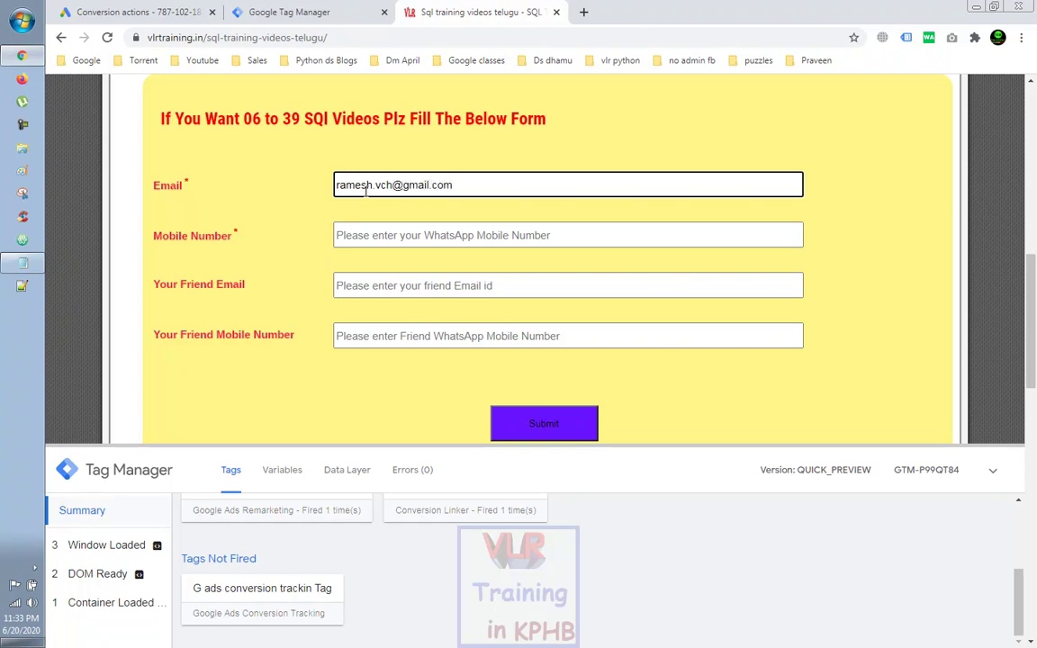
pyautogui.click(379, 231)
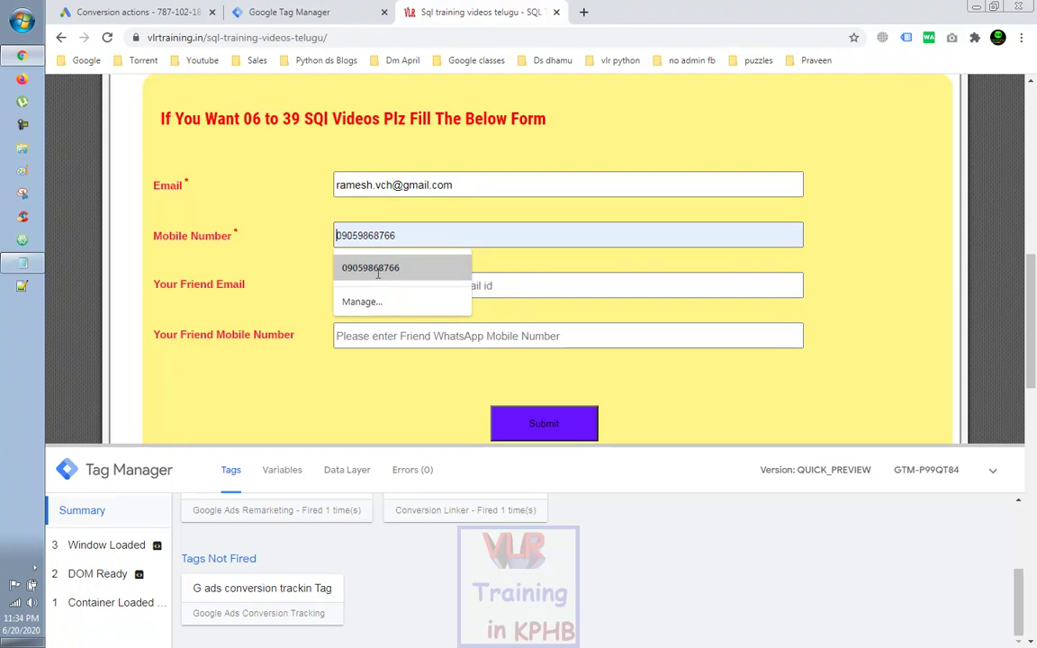
pyautogui.click(380, 270)
pyautogui.click(520, 416)
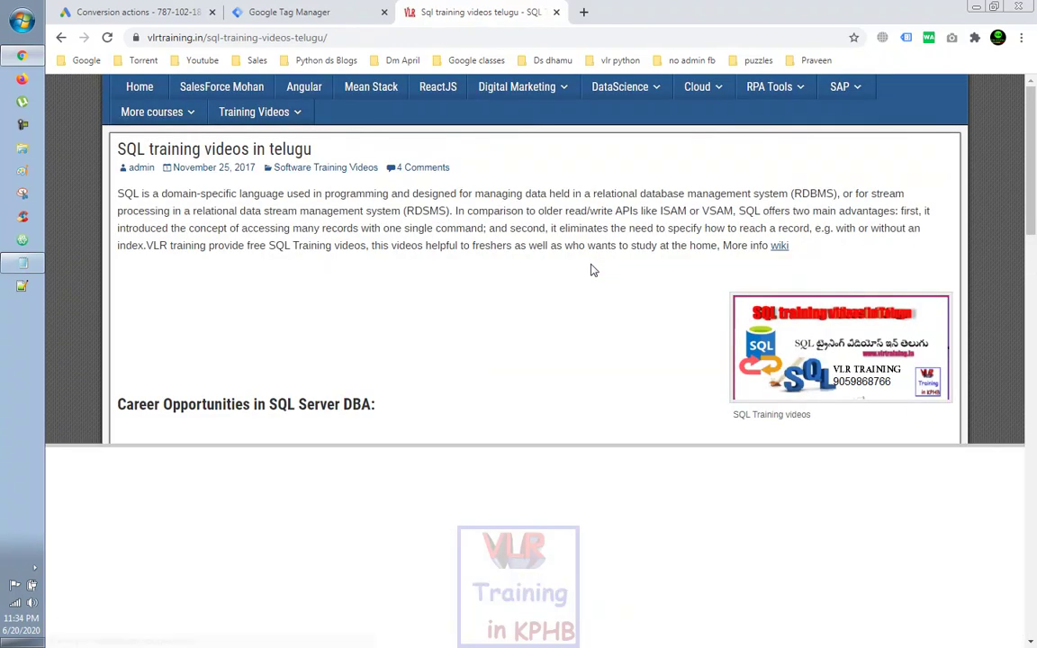
pyautogui.scroll(-1, 591, 271)
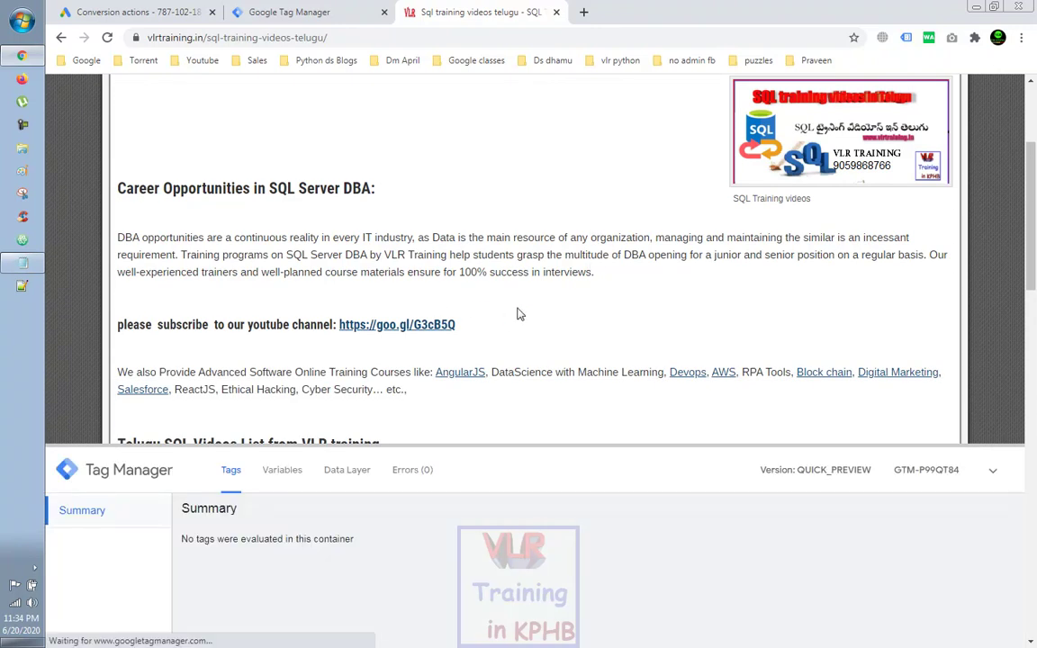
pyautogui.scroll(-1, 519, 313)
pyautogui.scroll(-3, 518, 313)
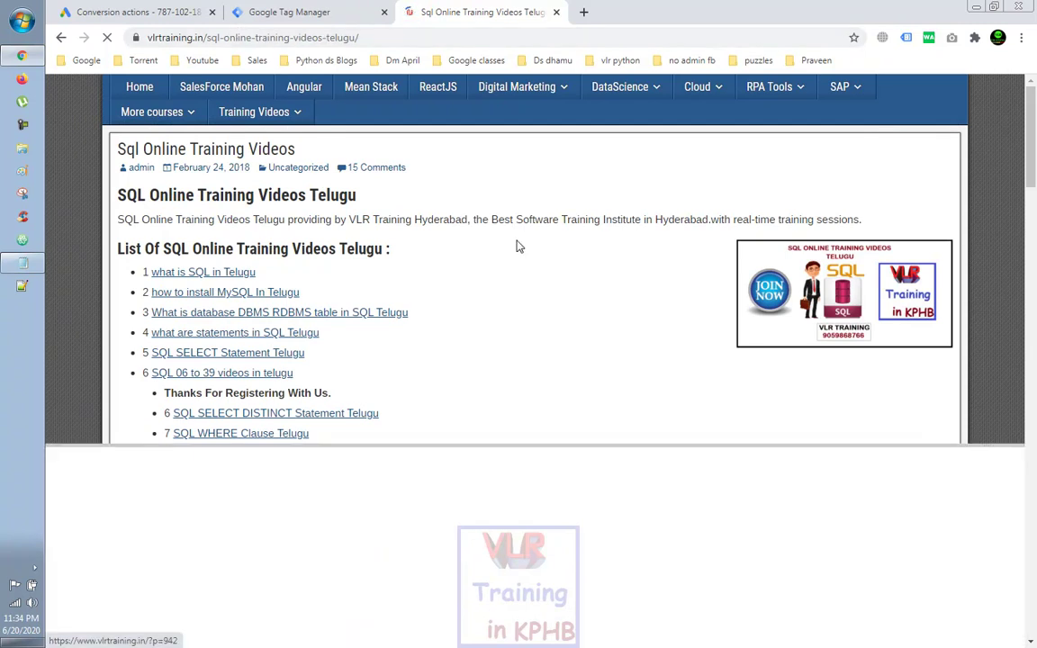
# Step: Confirm in the preview debug pane that the G ads conversion tracking tag fired
pyautogui.scroll(-2, 519, 245)
pyautogui.scroll(-4, 518, 246)
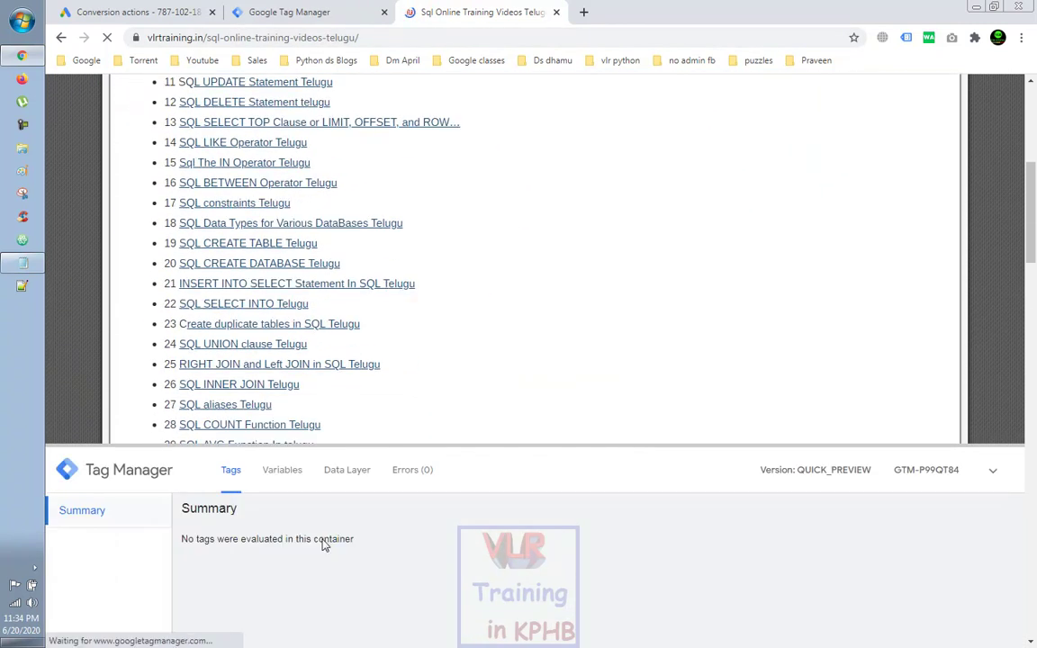
pyautogui.scroll(-1, 457, 537)
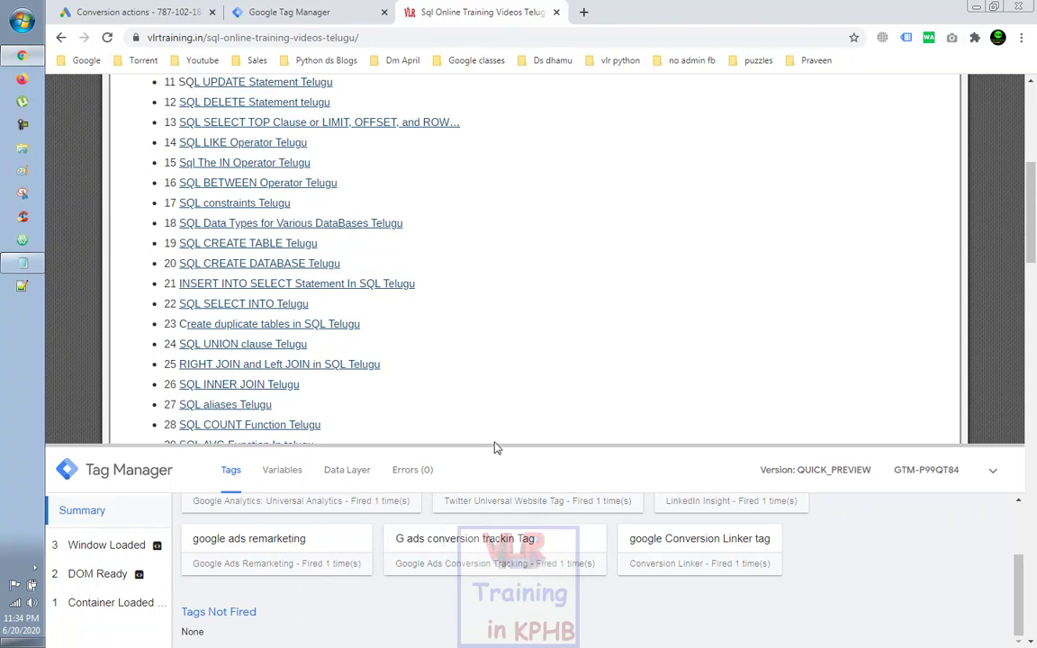
pyautogui.scroll(2, 493, 450)
pyautogui.scroll(3, 493, 447)
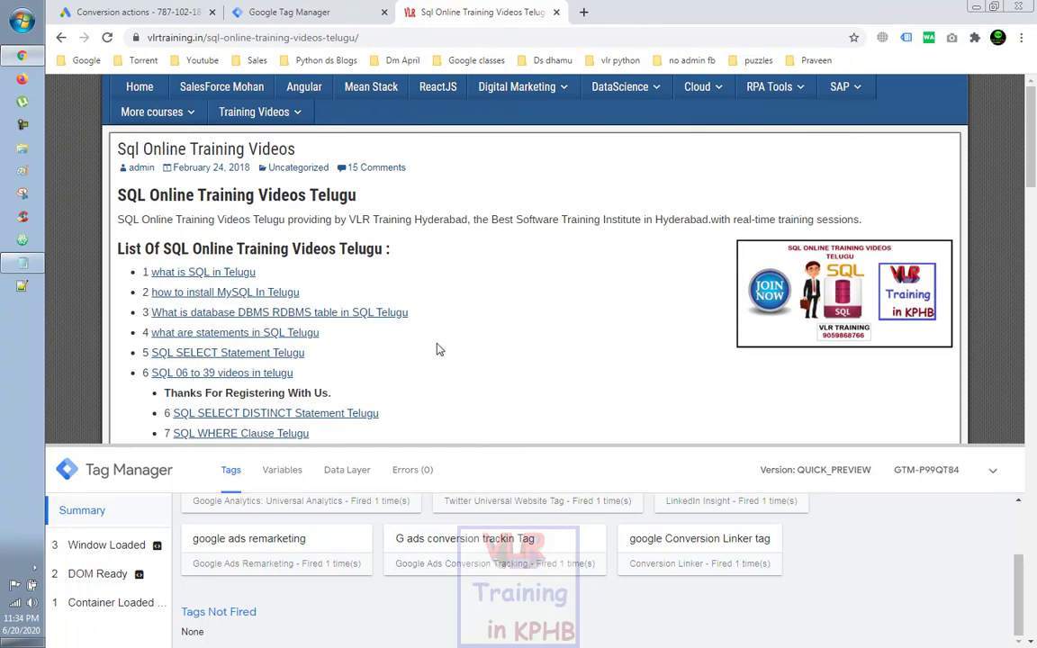
# Step: Check the published GTM container, then return to Google Ads and open Tools & Settings
pyautogui.click(289, 14)
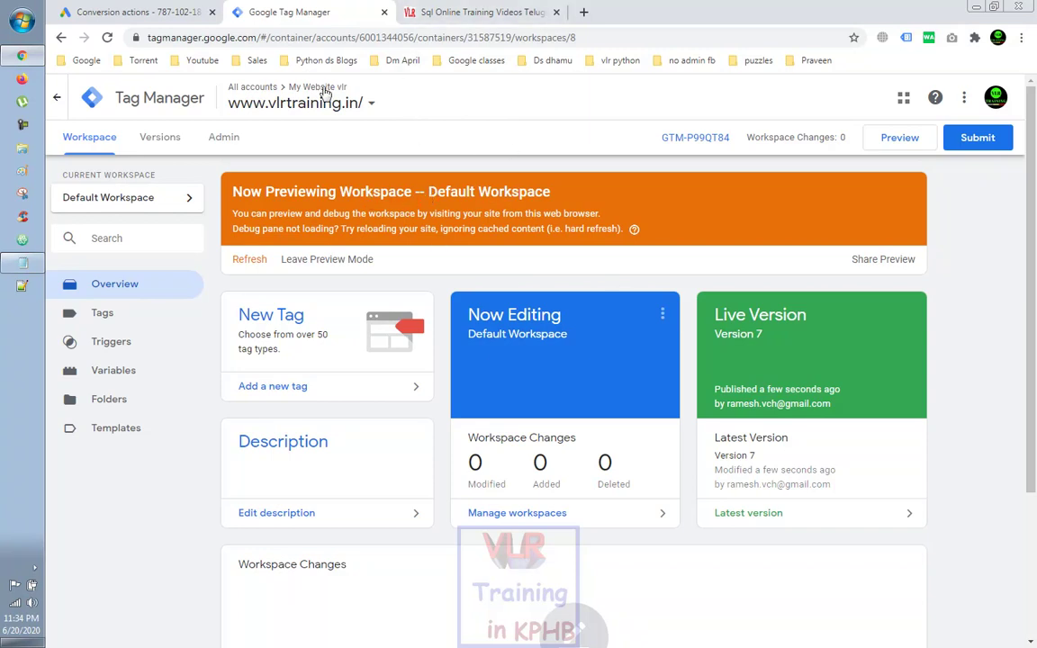
pyautogui.click(135, 12)
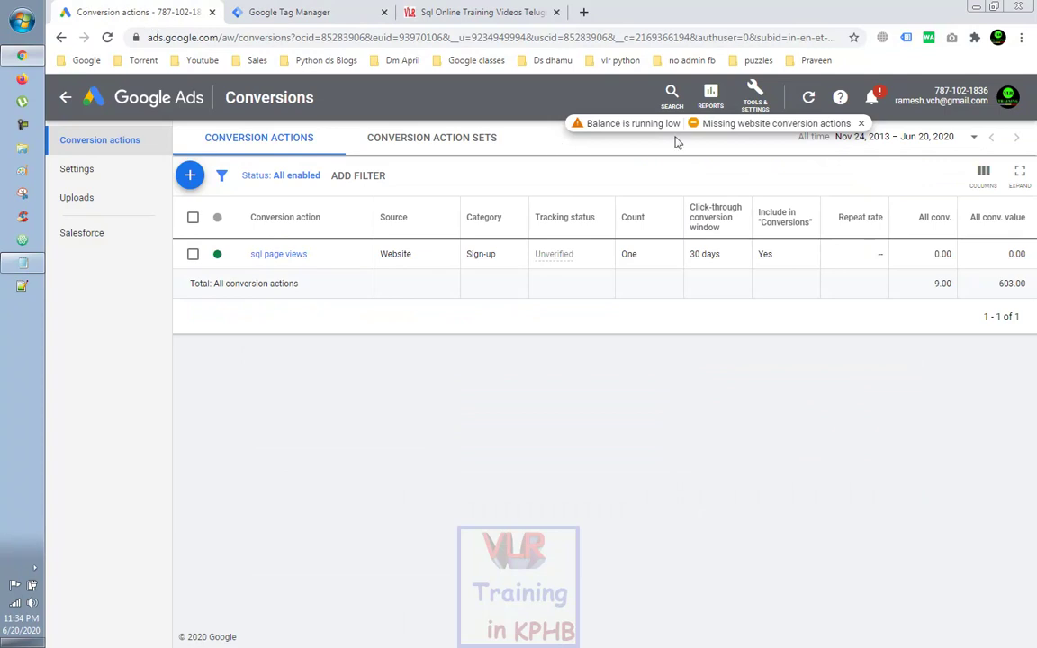
pyautogui.click(752, 101)
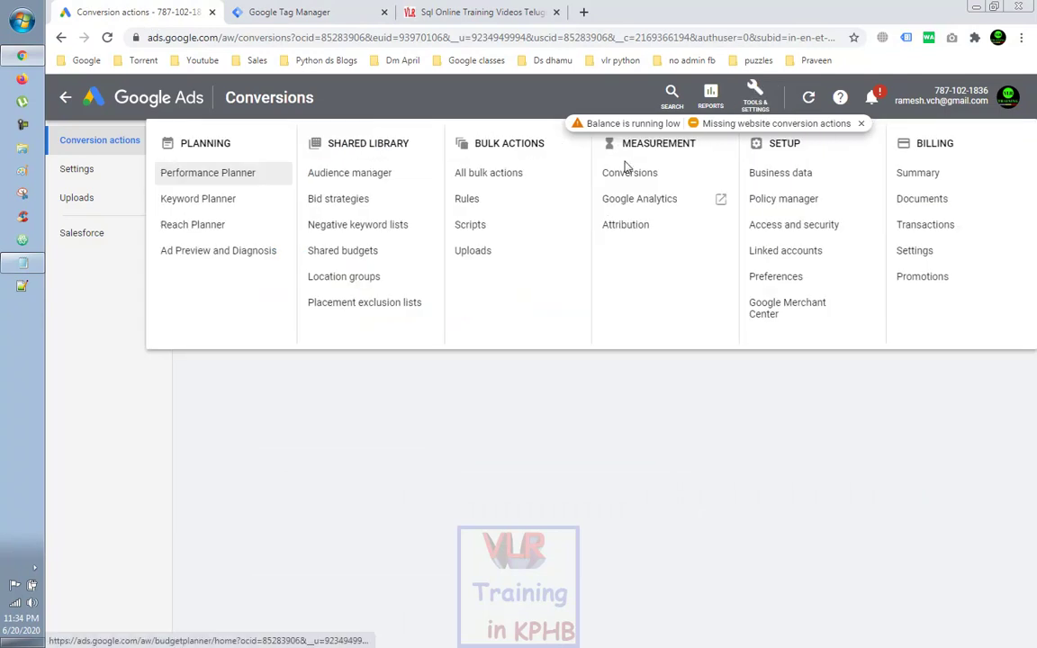